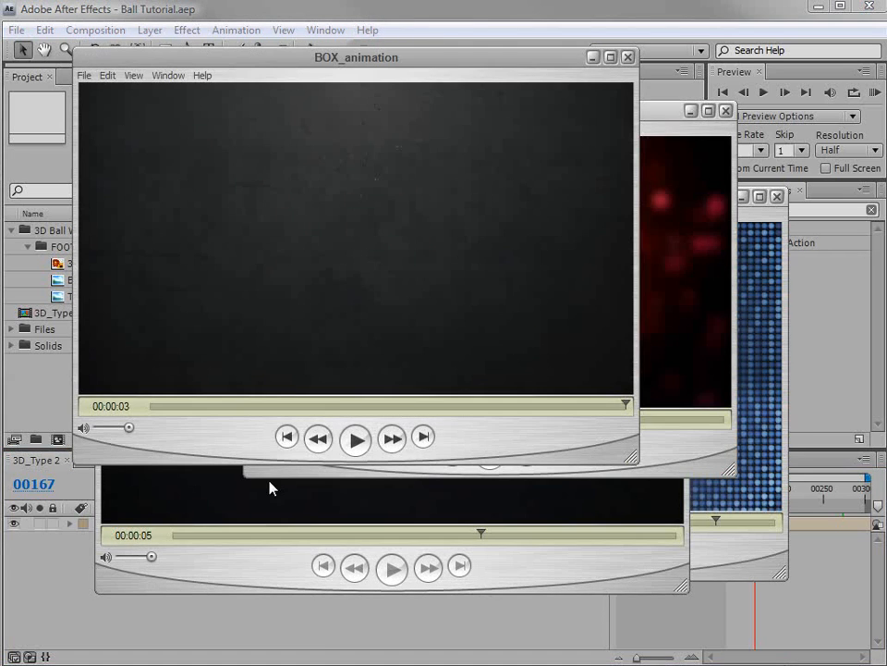
Play the wave_web1 sample clip through to the title, pause it and close it.
left_click(279, 472)
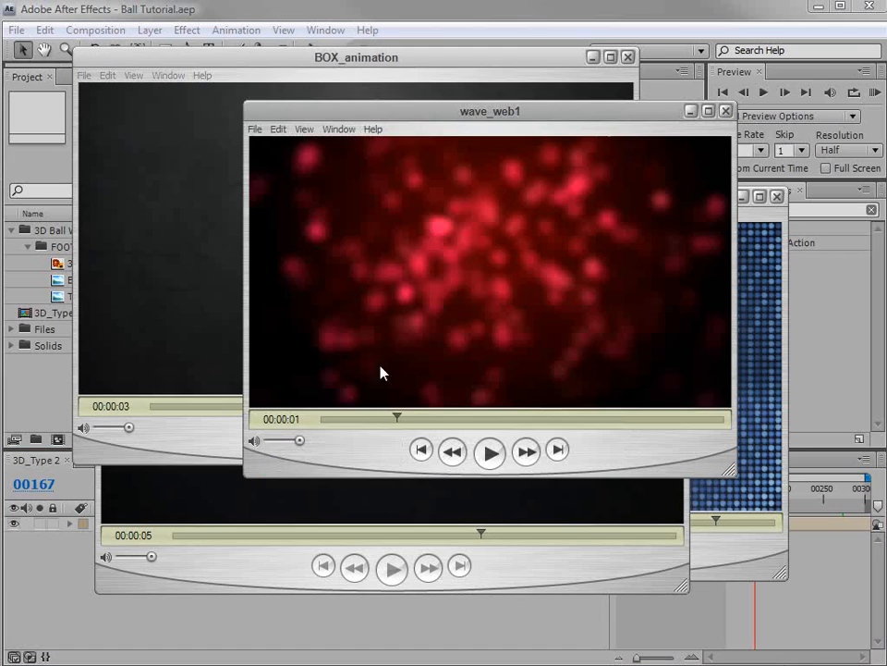
key("space")
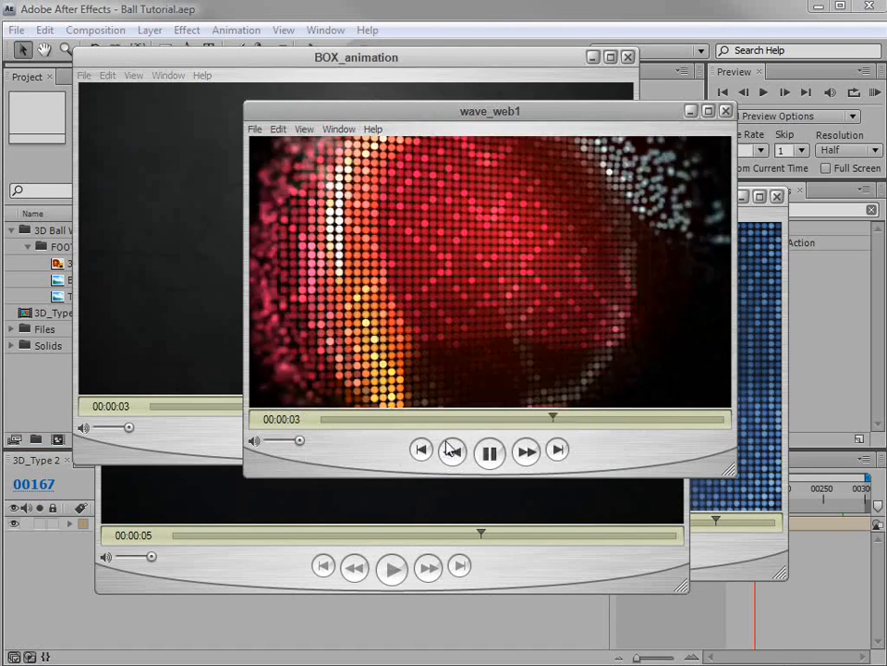
key("space")
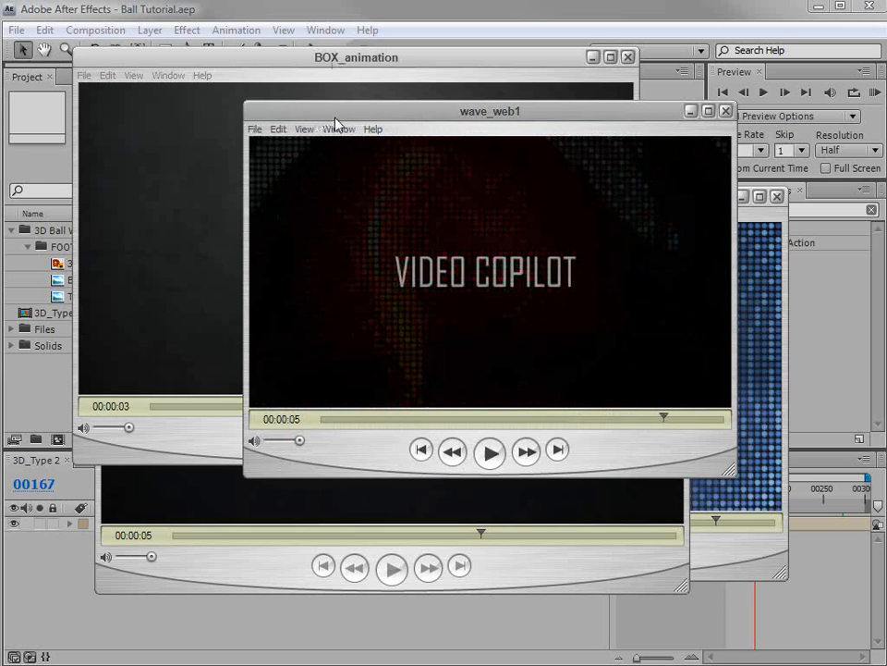
key("ctrl+w")
Play the BOX_animation clip from its start, then scrub through it to examine how the box breaks into balls.
left_click(157, 407)
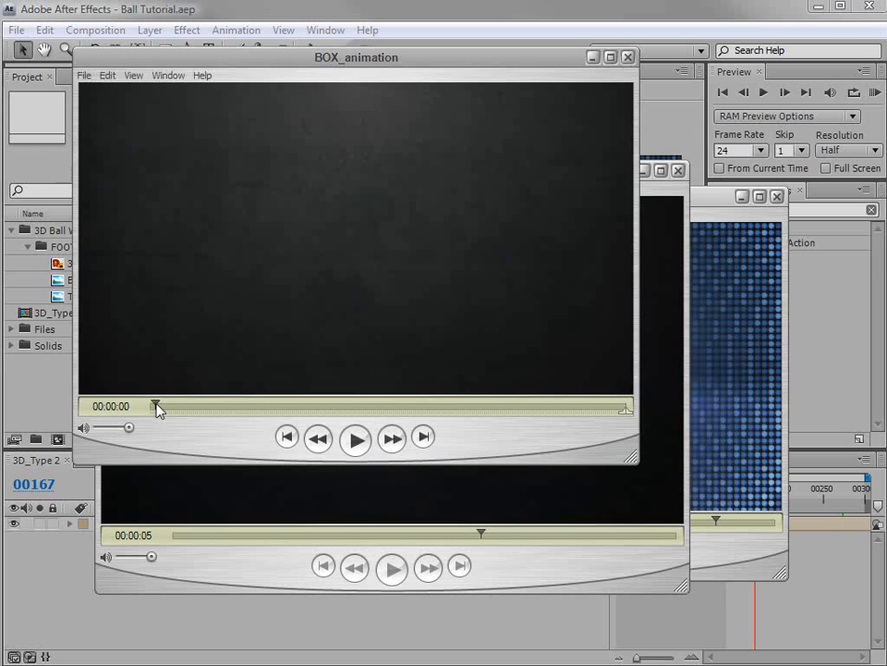
key("space")
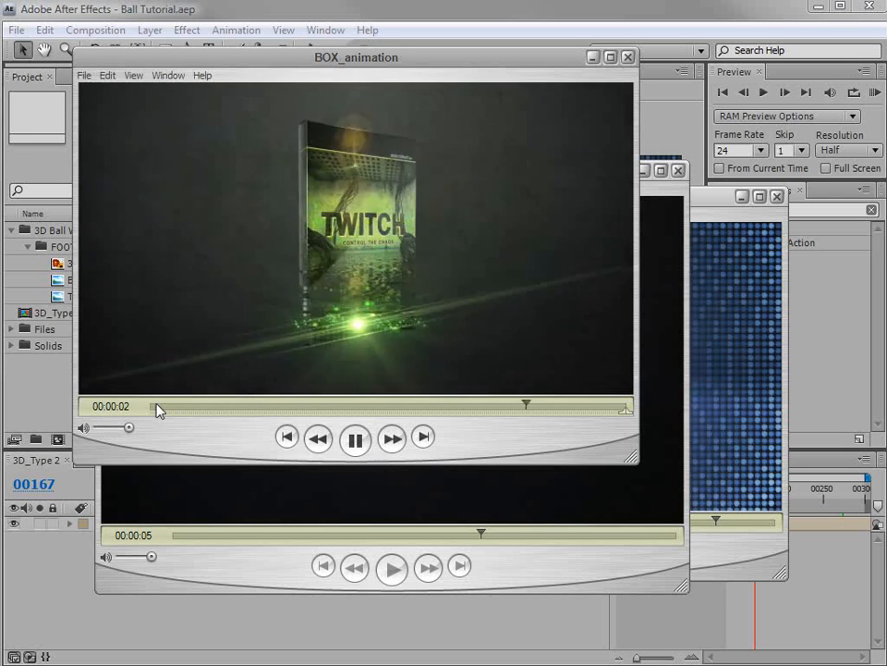
left_click(157, 407)
left_click_drag(257, 399, 559, 405)
left_click_drag(330, 406, 457, 408)
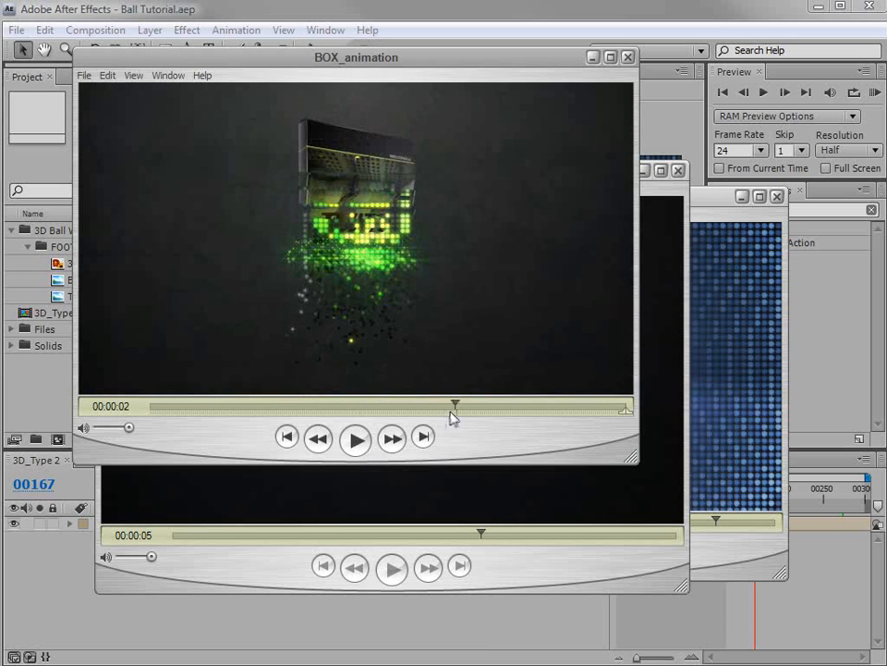
Play the star_action clip to examine the star's ball animation, then pause it.
left_click_drag(222, 535, 259, 538)
left_click(396, 570)
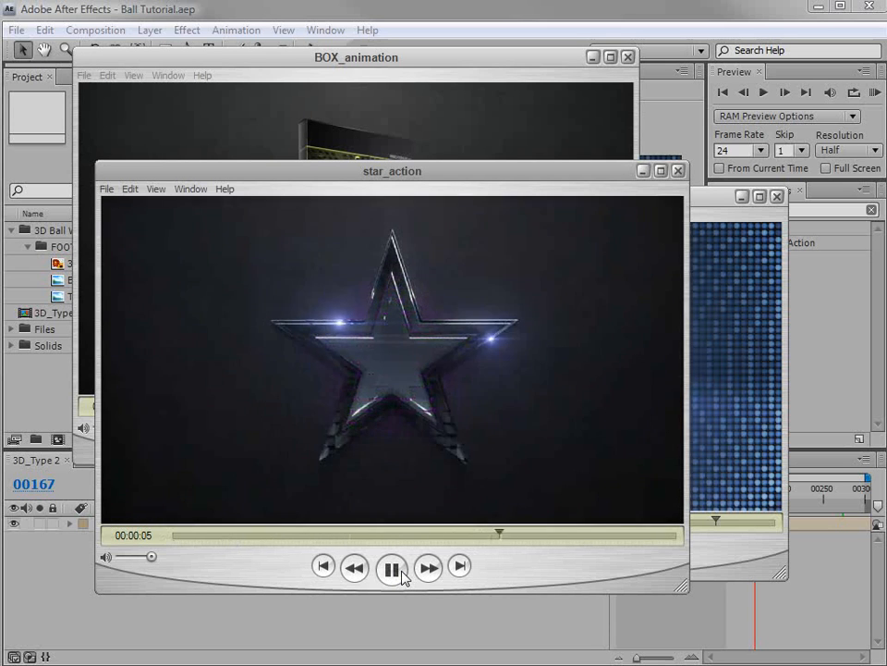
left_click(405, 579)
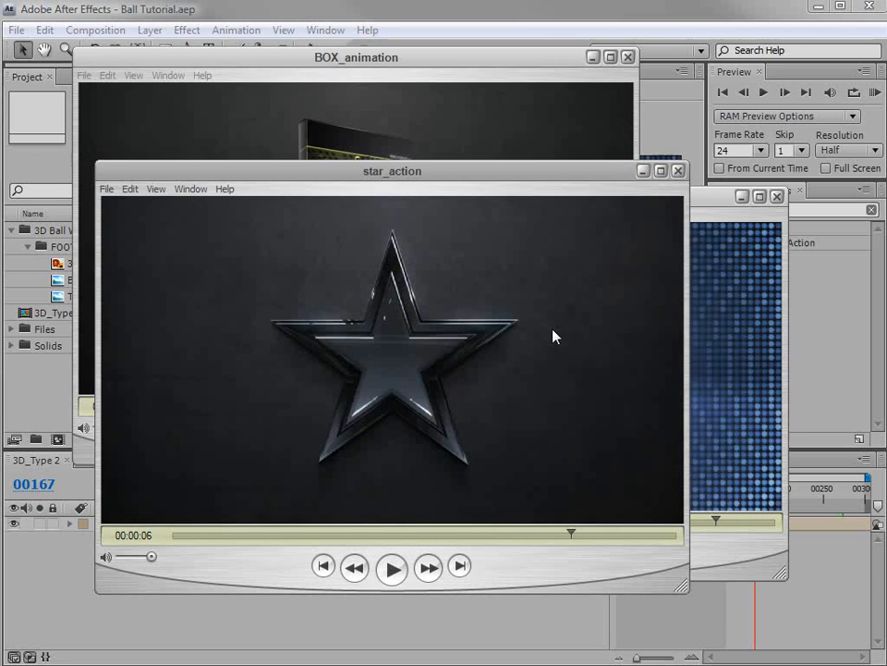
Bring the Logo_reveal clip forward and play it from near its start.
left_click(694, 215)
left_click(348, 526)
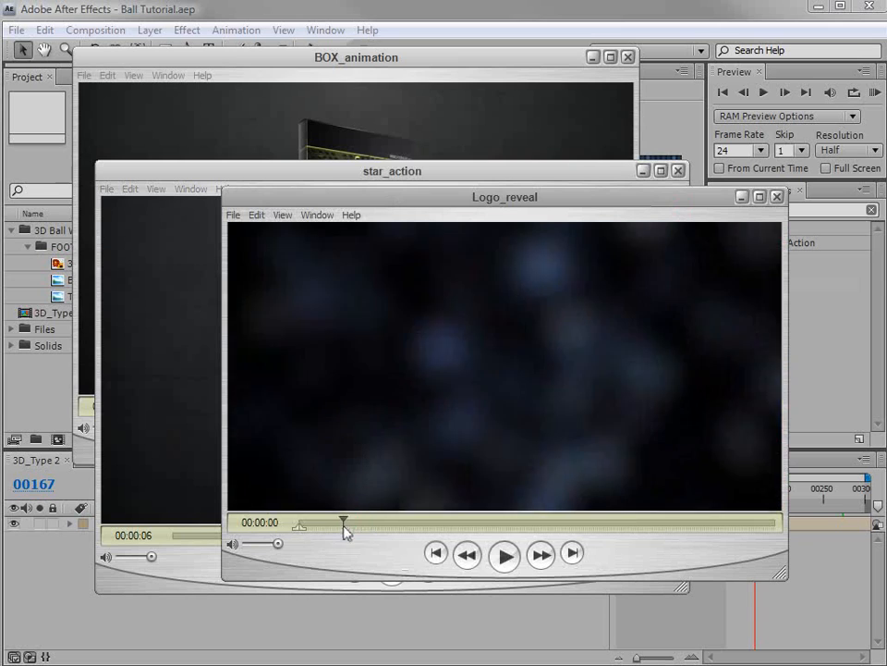
left_click(501, 555)
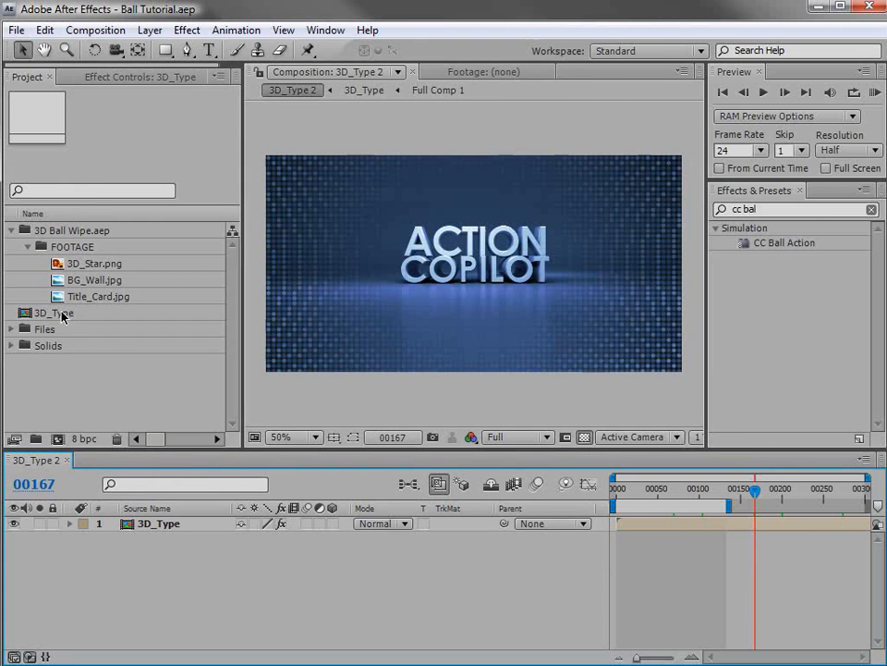
Create a new composition from the Title_Card.jpg footage and accept its composition settings of 960 x 500 px and 300 frames.
left_click(98, 297)
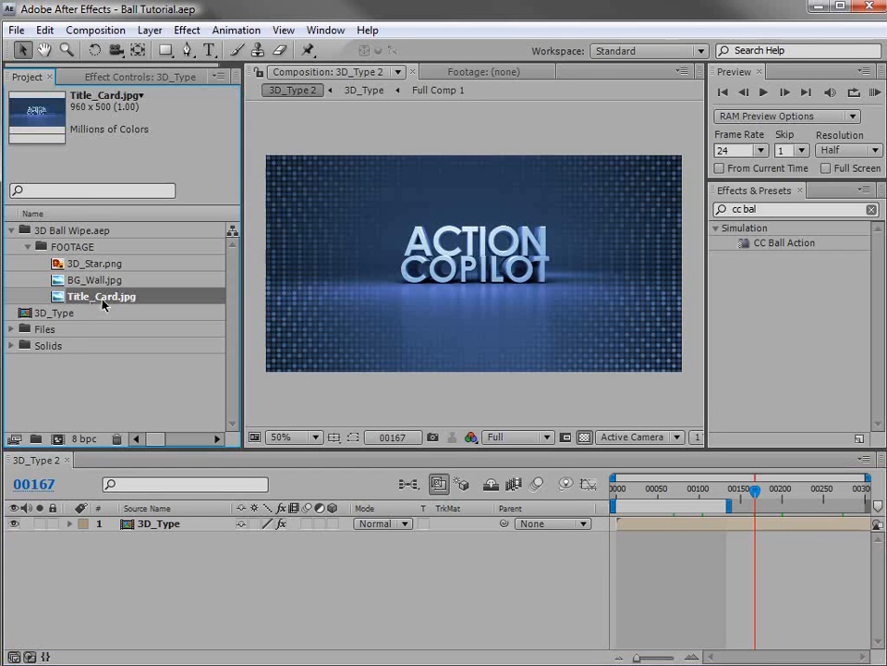
left_click_drag(118, 300, 57, 438)
left_click_drag(664, 506, 586, 524)
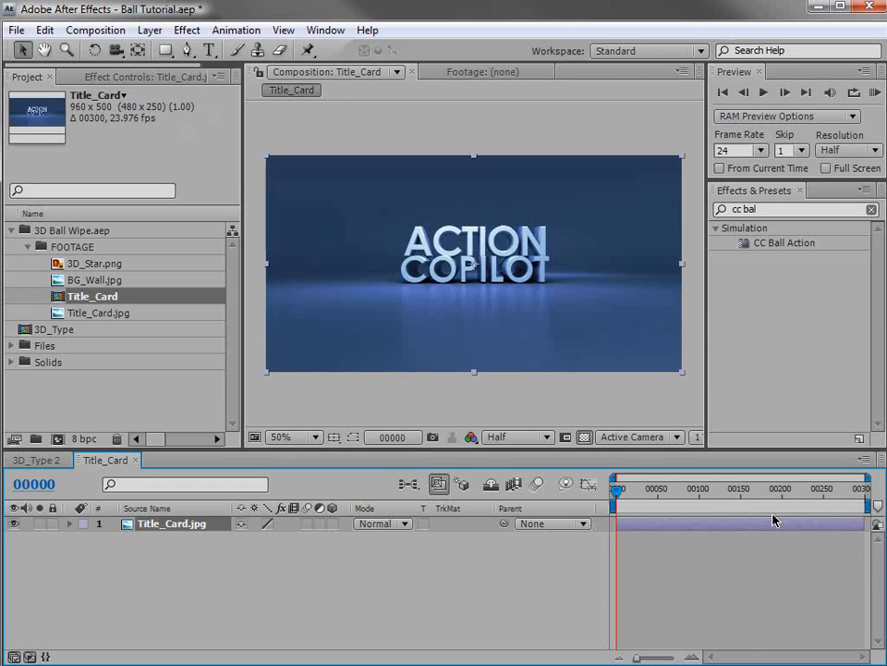
key("ctrl+k")
left_click_drag(731, 535, 344, 198)
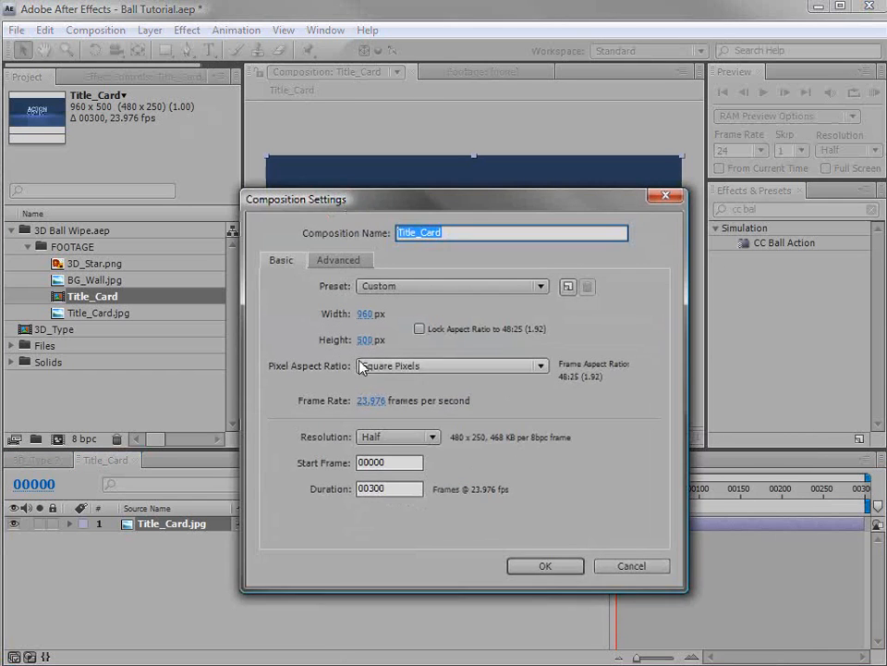
left_click(545, 566)
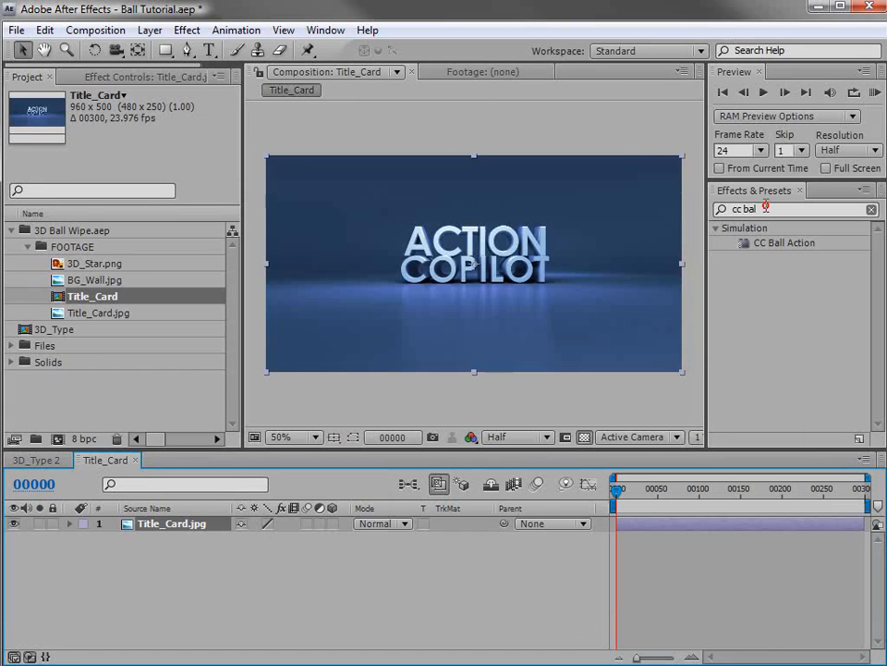
Find the CC Ball Action effect by searching "cc bal" and apply it to the Title_Card.jpg layer.
left_click_drag(764, 208, 722, 209)
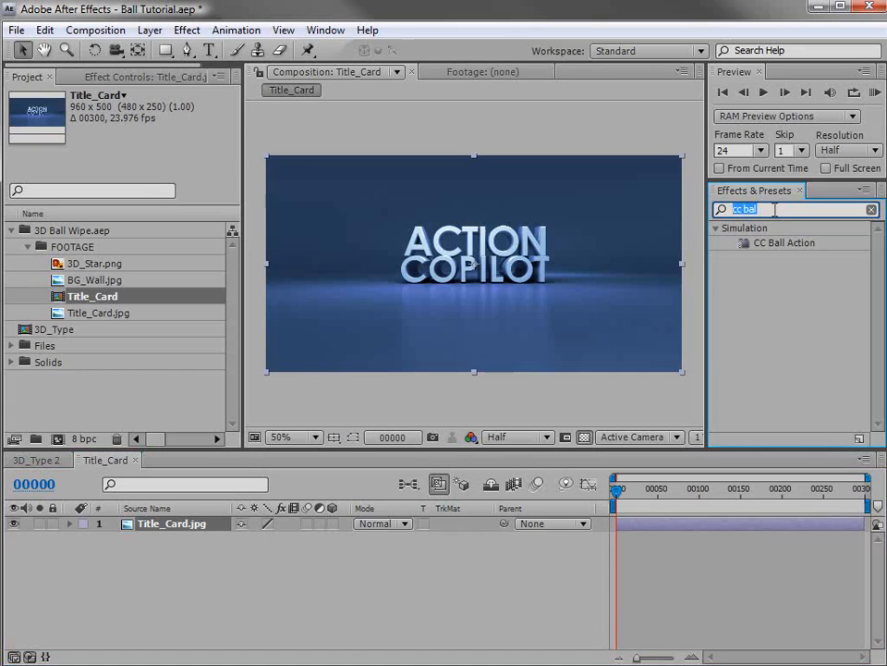
type("cc bal")
left_click_drag(787, 243, 464, 238)
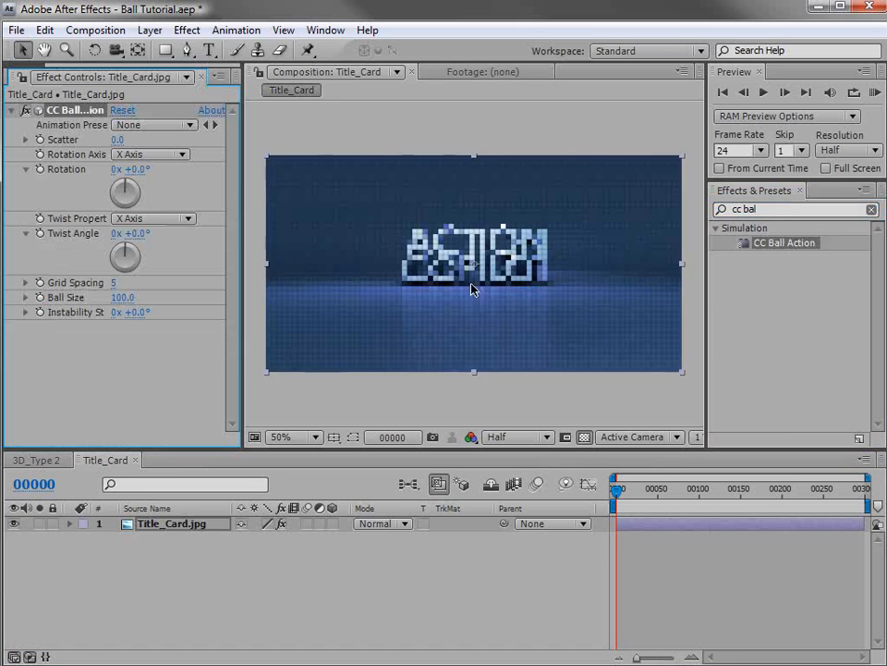
Set the CC Ball Action effect's Ball Size to 50.
key("slash")
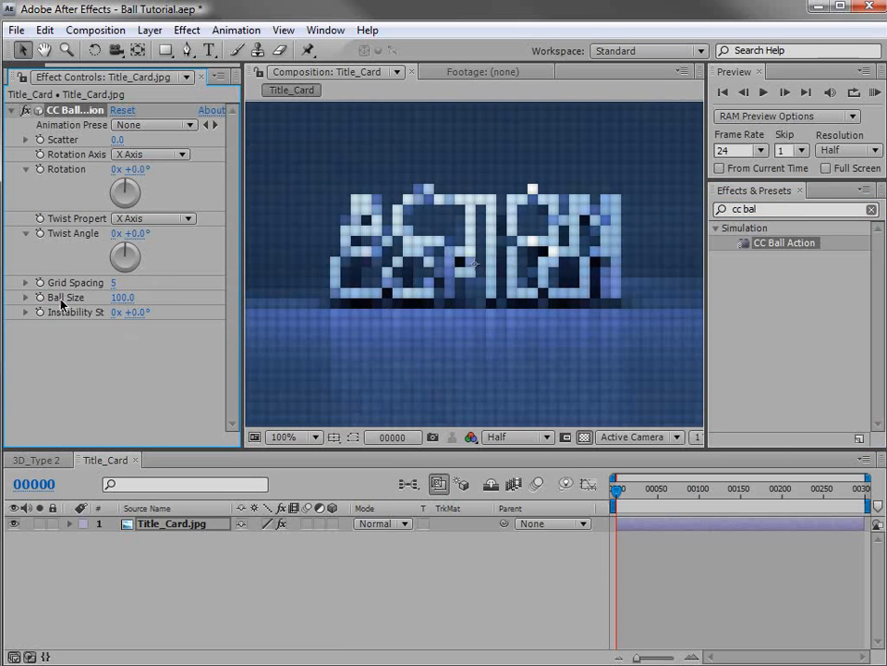
left_click(123, 296)
type("50")
key("Return")
Turn off the composition view's transparency grid and set the preview resolution to Full.
left_click(584, 437)
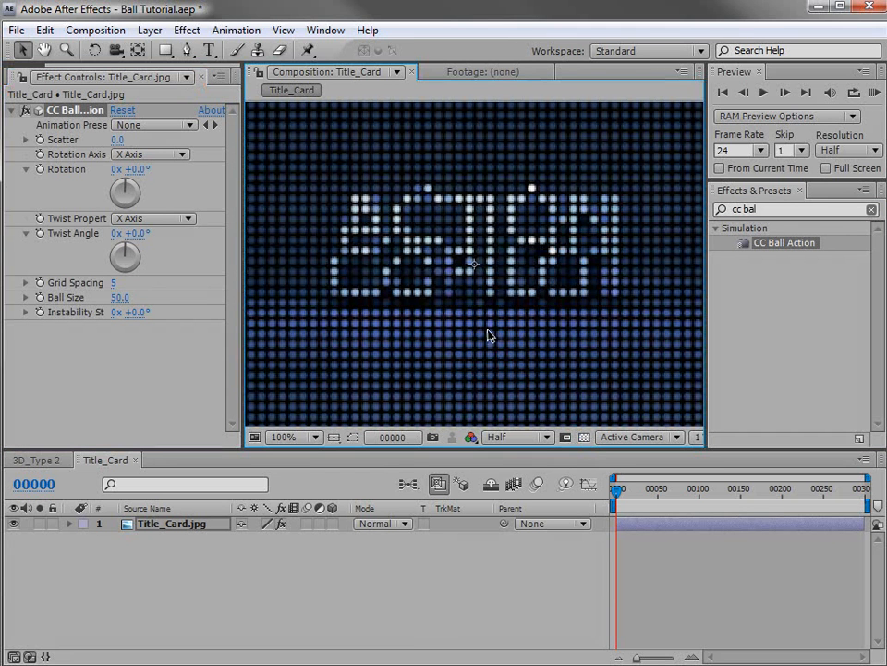
left_click(509, 438)
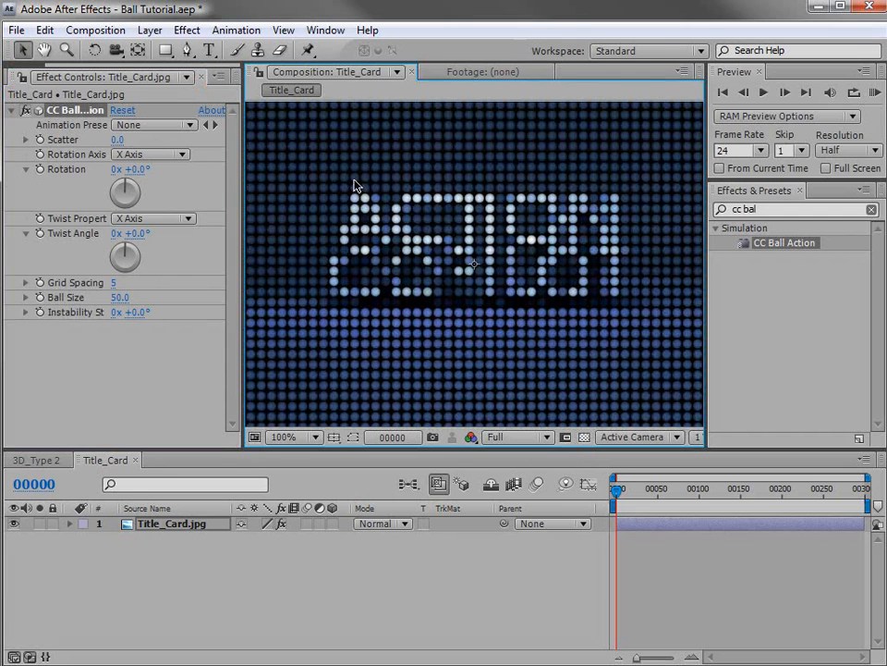
left_click(634, 499)
left_click_drag(634, 499, 537, 514)
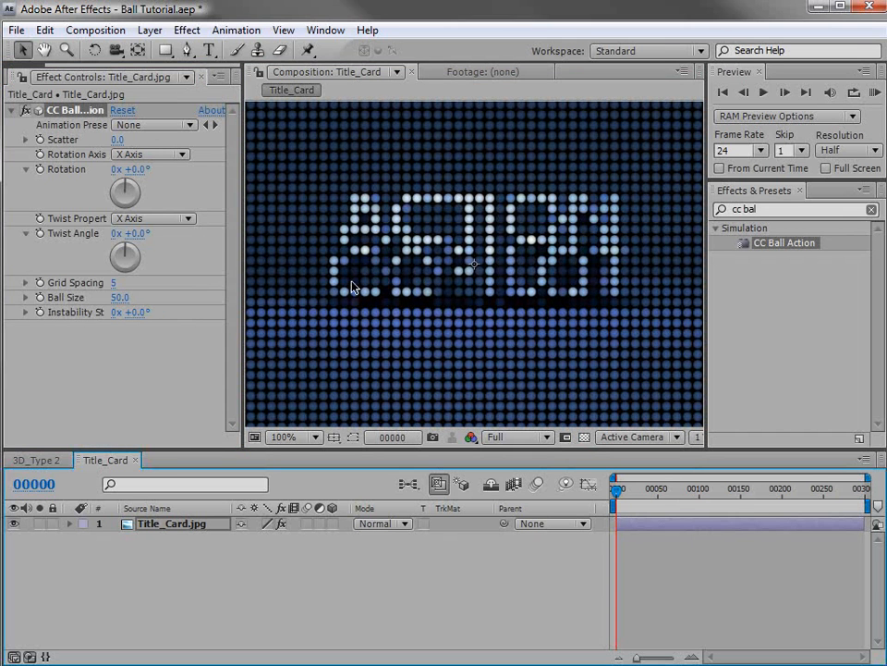
Try out the effect's Rotation and a Twist Angle of about 1x +61°, then undo the twist.
mouse_move(129, 169)
left_mouse_down()
mouse_move(202, 164)
mouse_move(137, 175)
left_mouse_up()
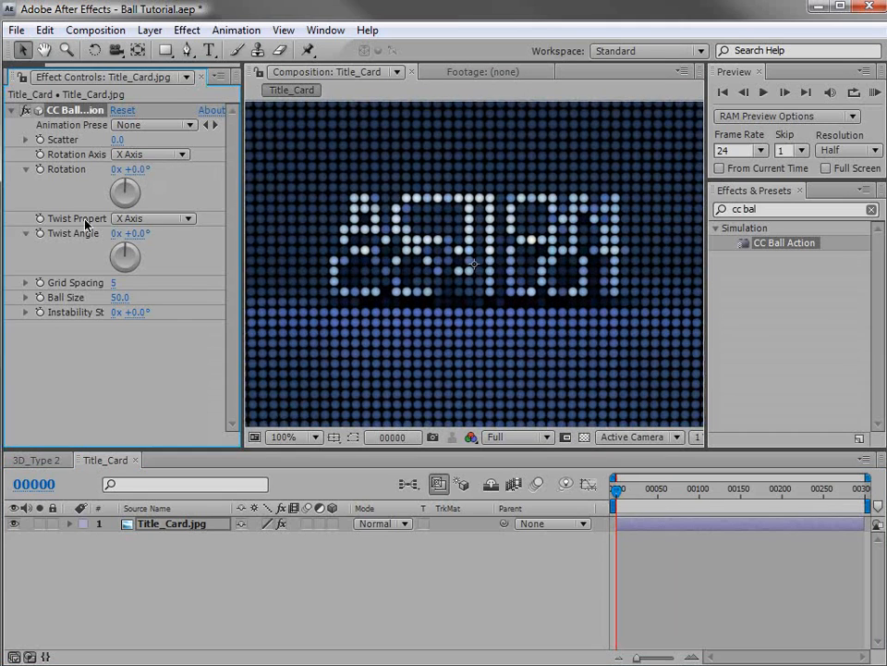
left_click_drag(134, 233, 499, 231)
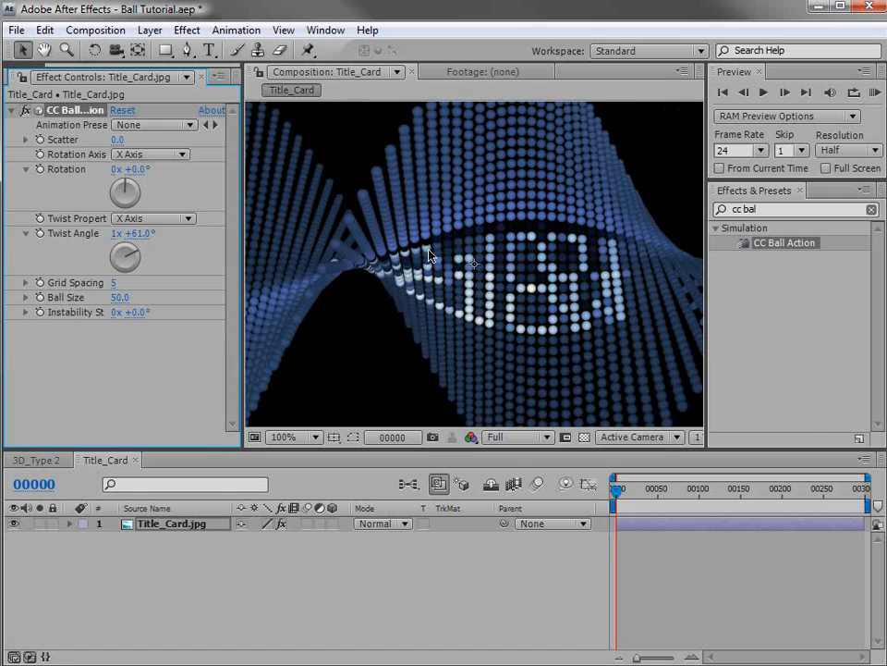
key("ctrl+z")
Try a CC Ball Action Twist Angle of about 1x +118° together with a Scatter of 9.
left_click_drag(120, 138, 141, 137)
left_click_drag(142, 232, 330, 207)
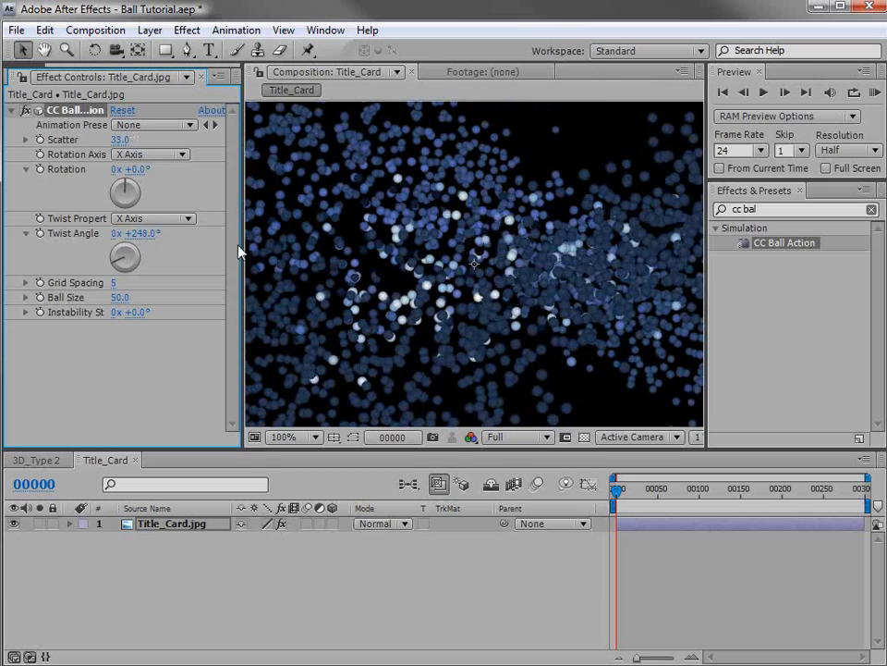
key("comma")
key("comma")
left_click_drag(143, 237, 329, 220)
left_click_drag(119, 139, 111, 143)
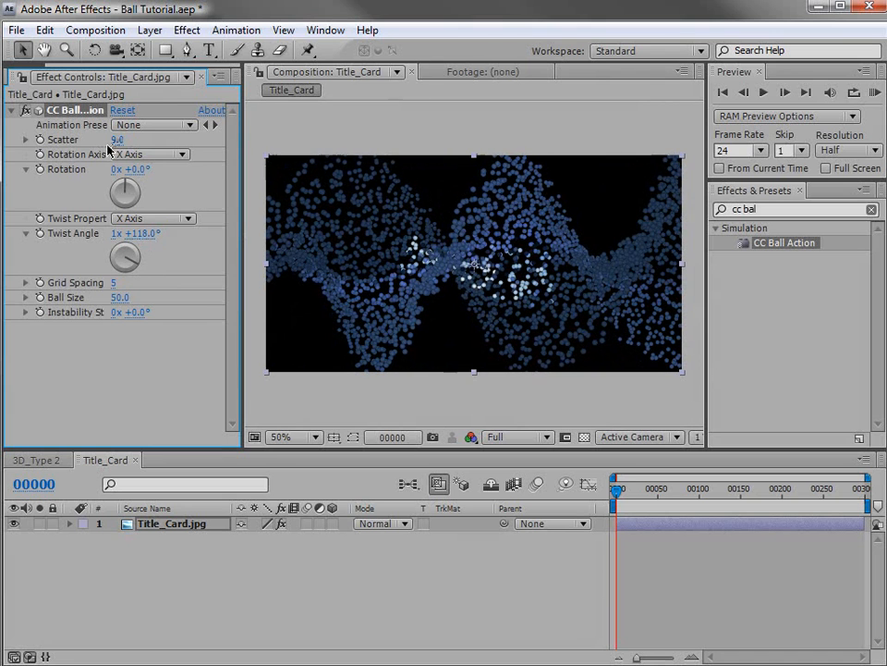
Scrub the first frames of the timeline to check whether the scattered balls move, and return to frame 0.
left_click(680, 490)
left_click_drag(679, 490, 624, 499)
scroll(487, 365, "up", 1)
scroll(487, 365, "down", 1)
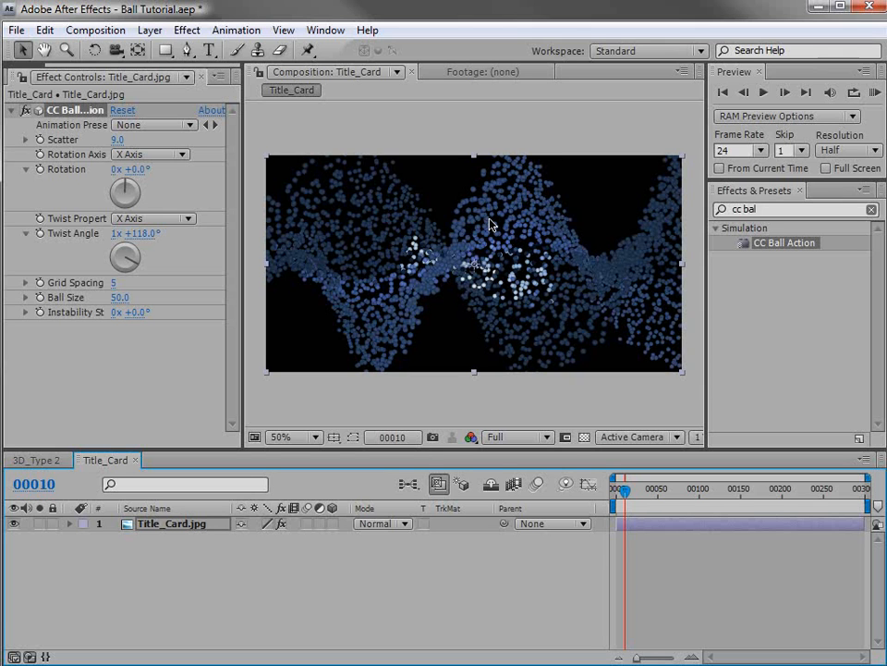
left_click_drag(638, 494, 609, 508)
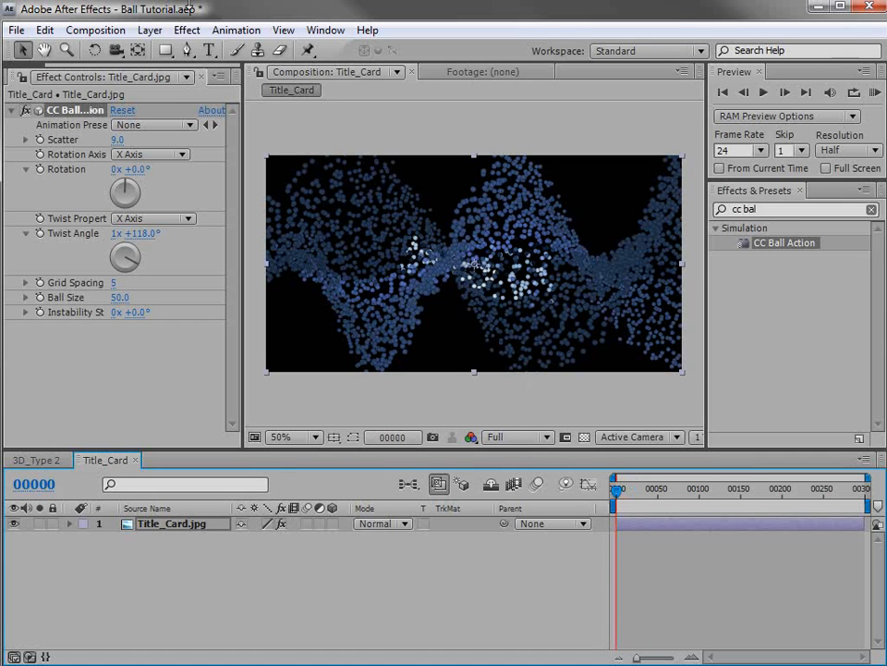
Reset the CC Ball Action effect to its defaults and set its Ball Size to 50.
left_click(67, 112)
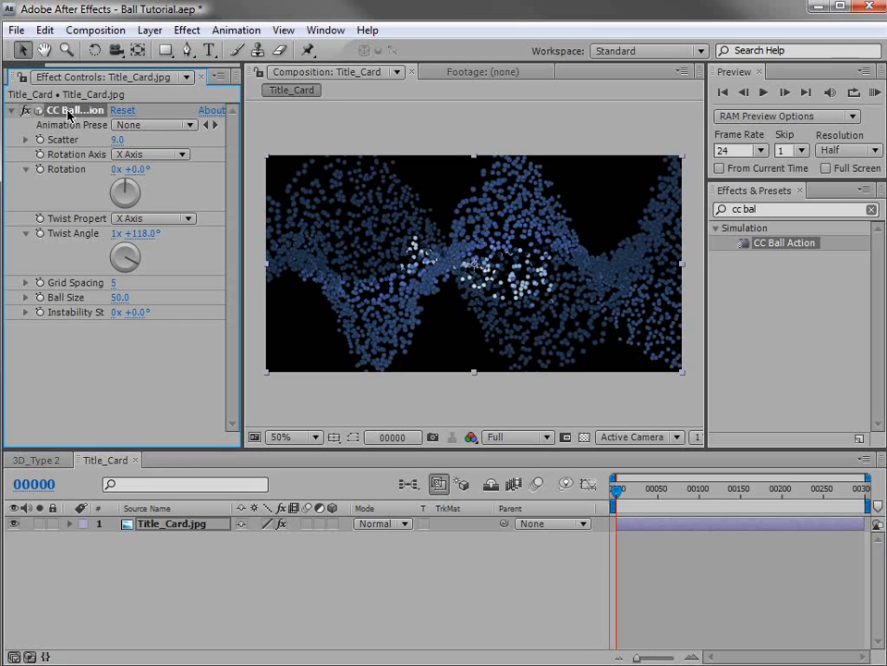
left_click(122, 111)
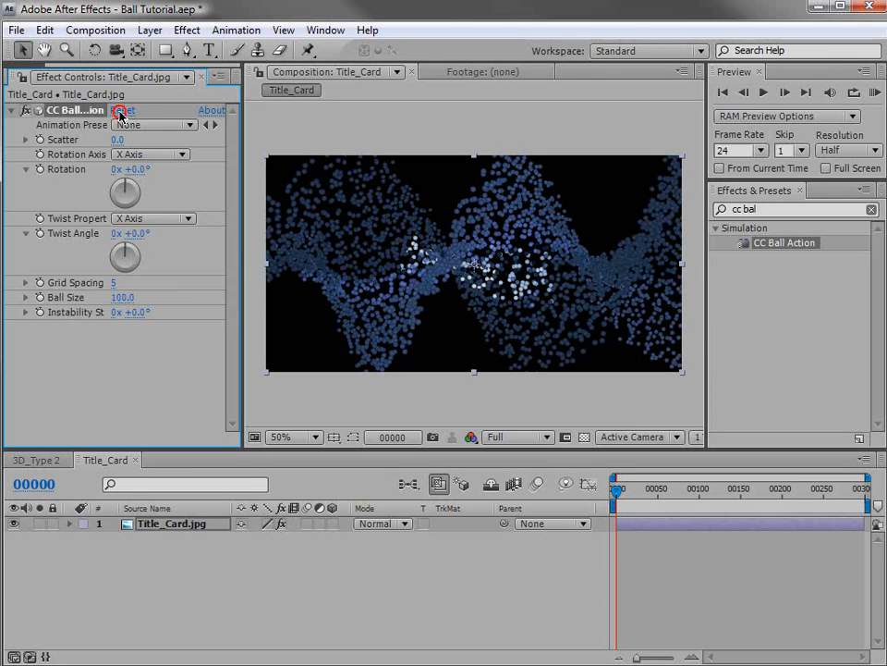
left_click(123, 297)
type("50")
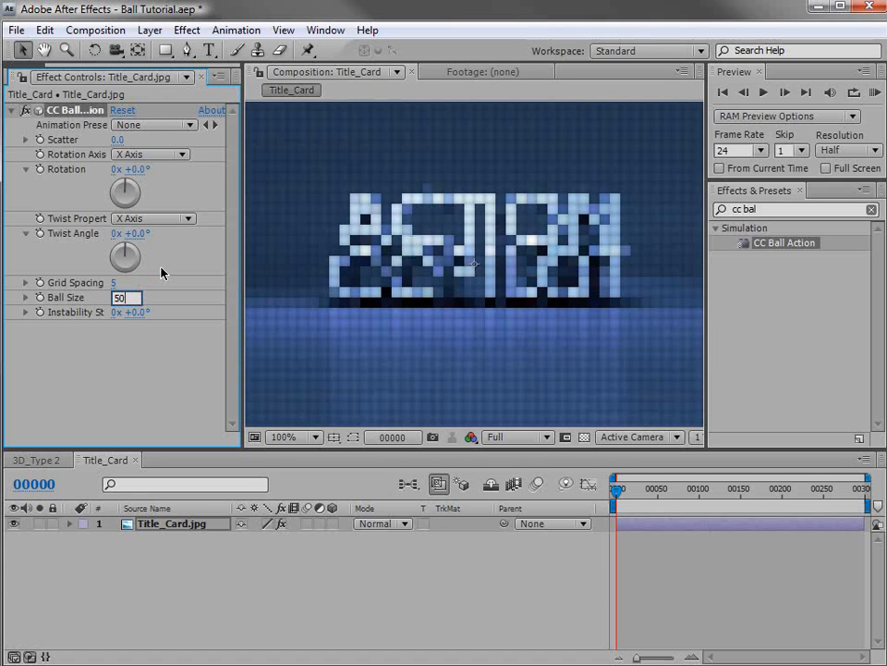
key("Return")
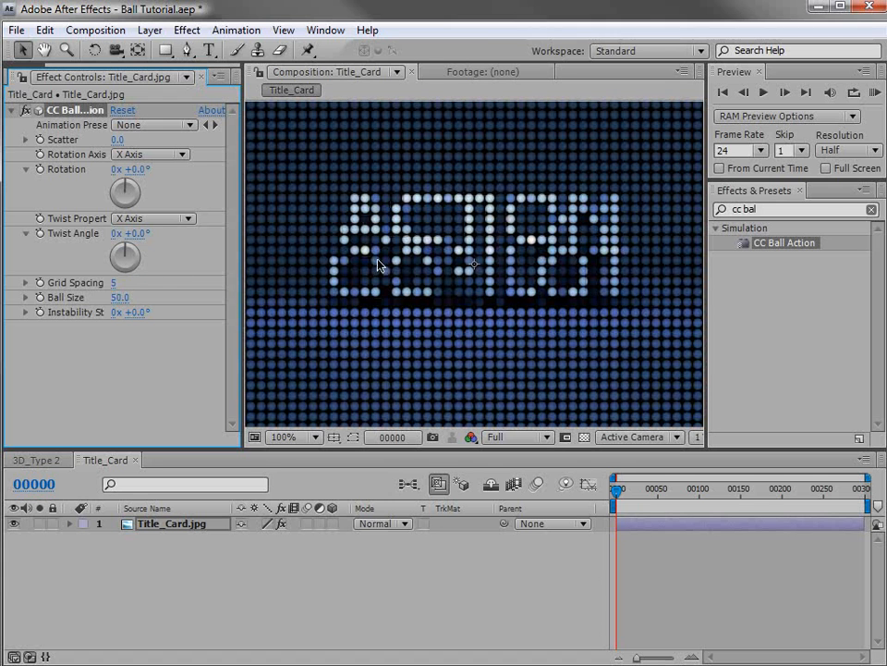
Reduce the effect's Grid Spacing to 1 to try a much finer ball grid.
key("comma")
key("comma")
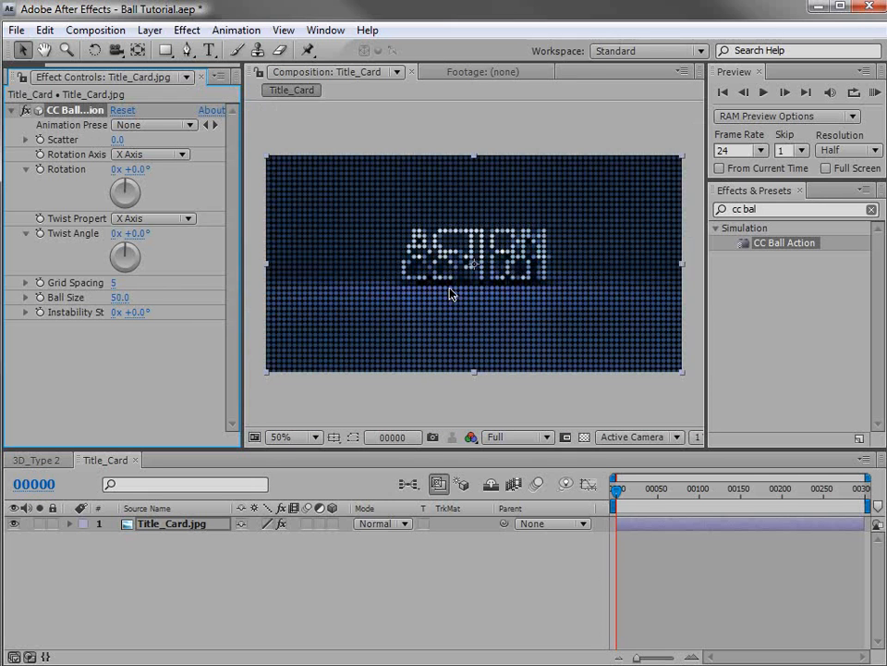
key("period")
key("period")
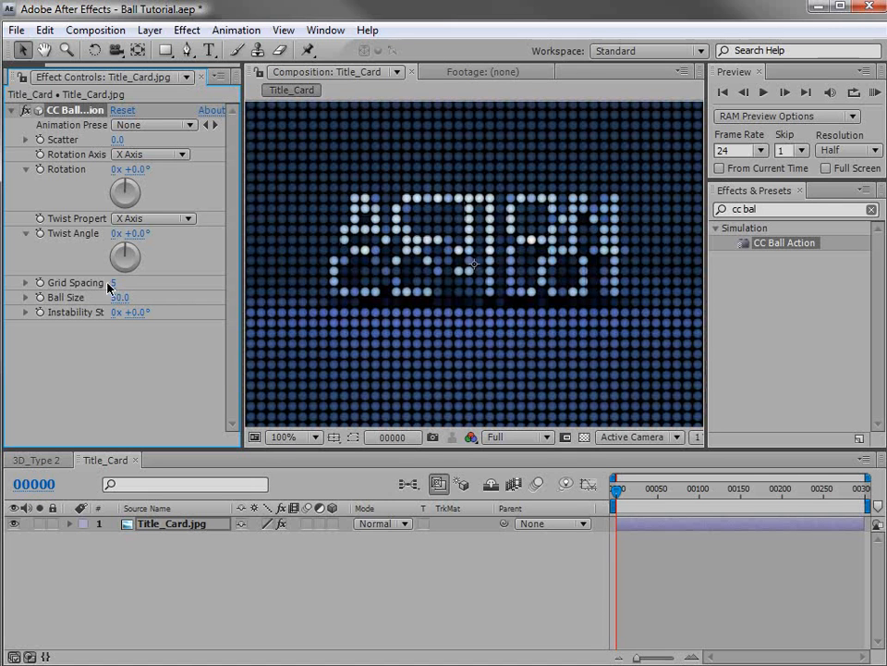
mouse_move(114, 282)
left_mouse_down()
mouse_move(148, 282)
mouse_move(110, 282)
left_mouse_up()
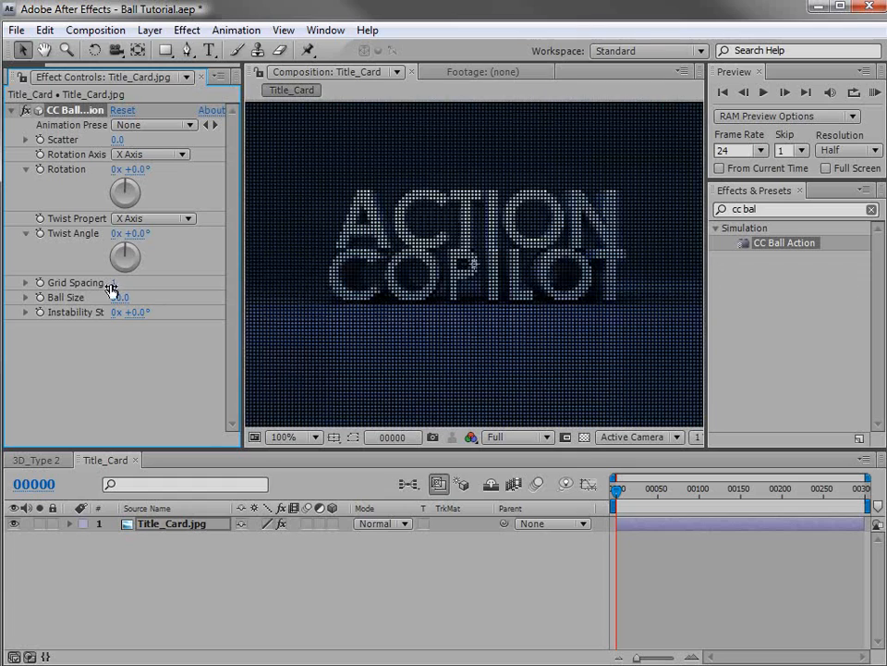
Set the CC Ball Action effect's Scatter to 2 and its Grid Spacing to 5.
left_click_drag(116, 139, 118, 139)
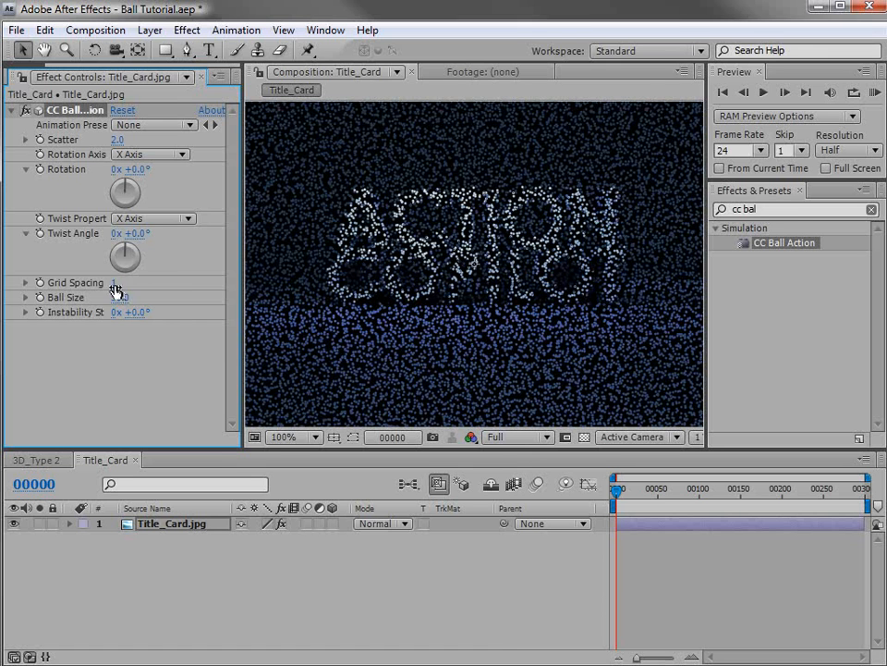
left_click(115, 283)
type("5")
key("Return")
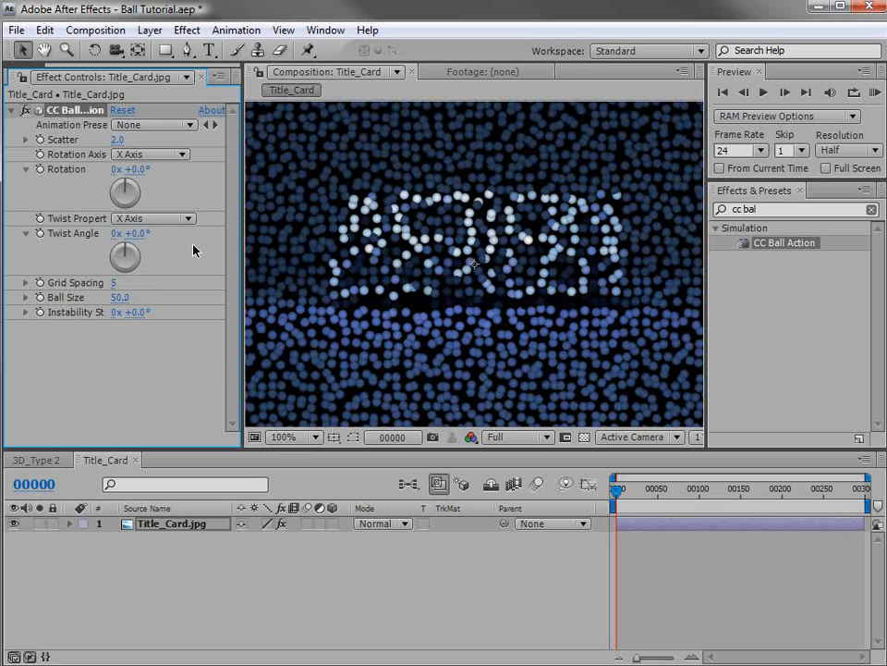
Reset the CC Ball Action effect to its defaults and set its Ball Size back to 50.
left_click(116, 139)
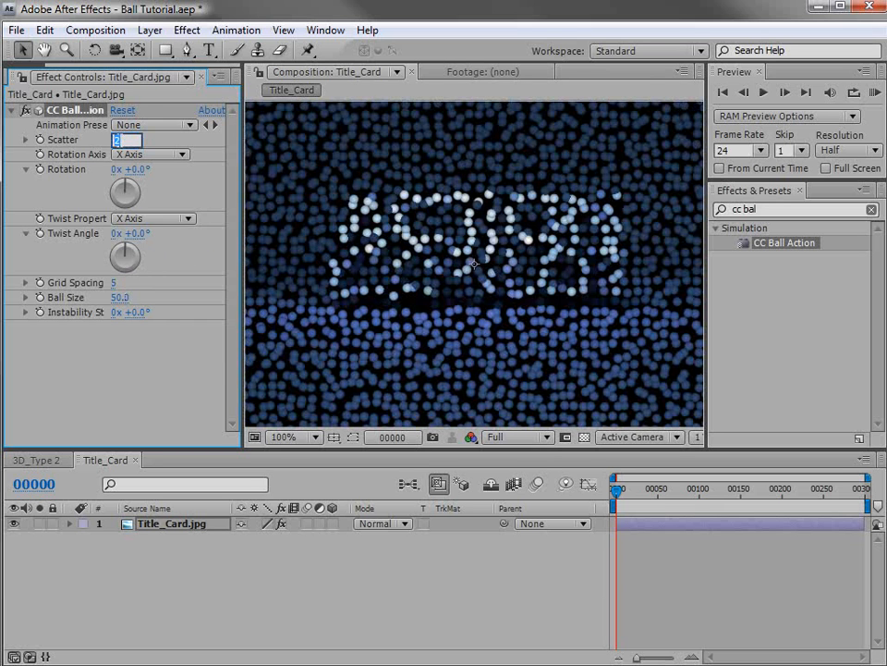
left_click(122, 110)
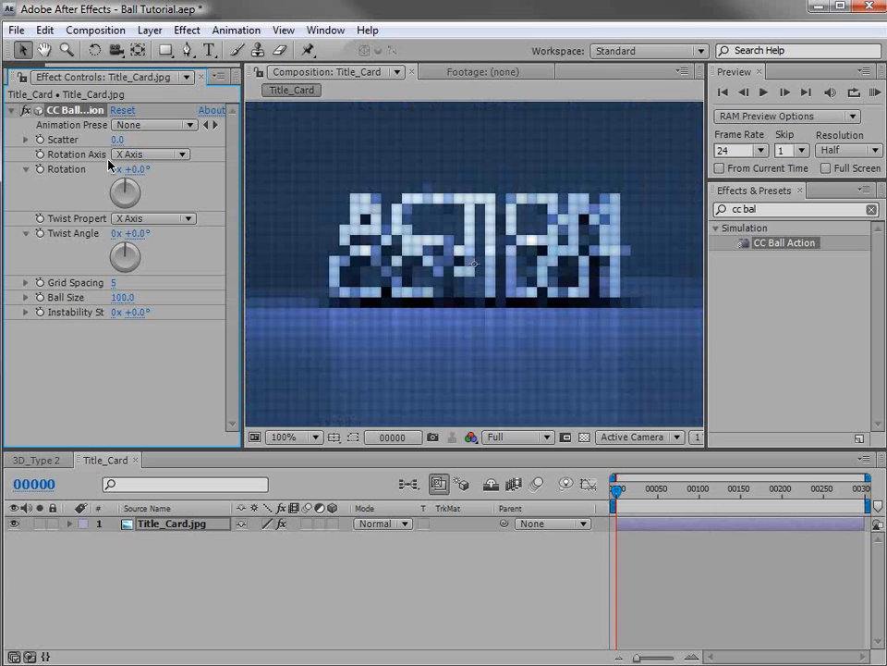
left_click(122, 297)
type("50")
key("Return")
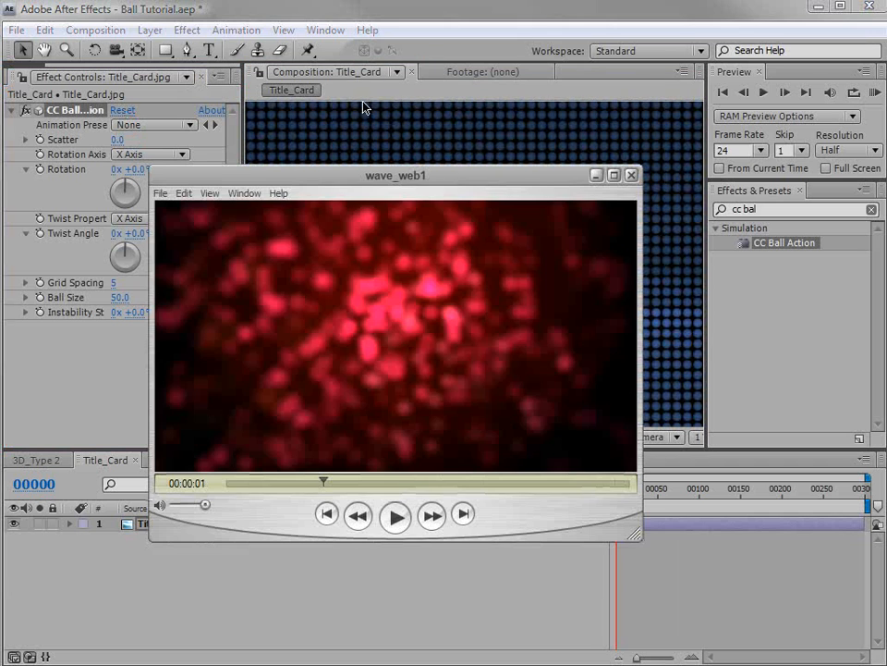
Scrub through the wave_web1 reference clip to study the wave of balls, and return to the After Effects composition.
left_click_drag(325, 482, 358, 500)
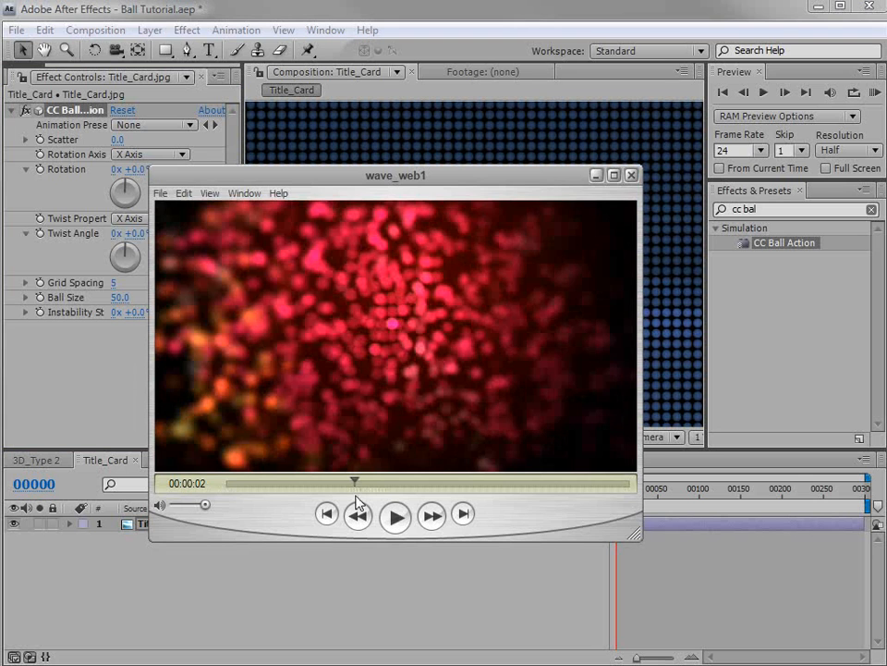
left_click(298, 13)
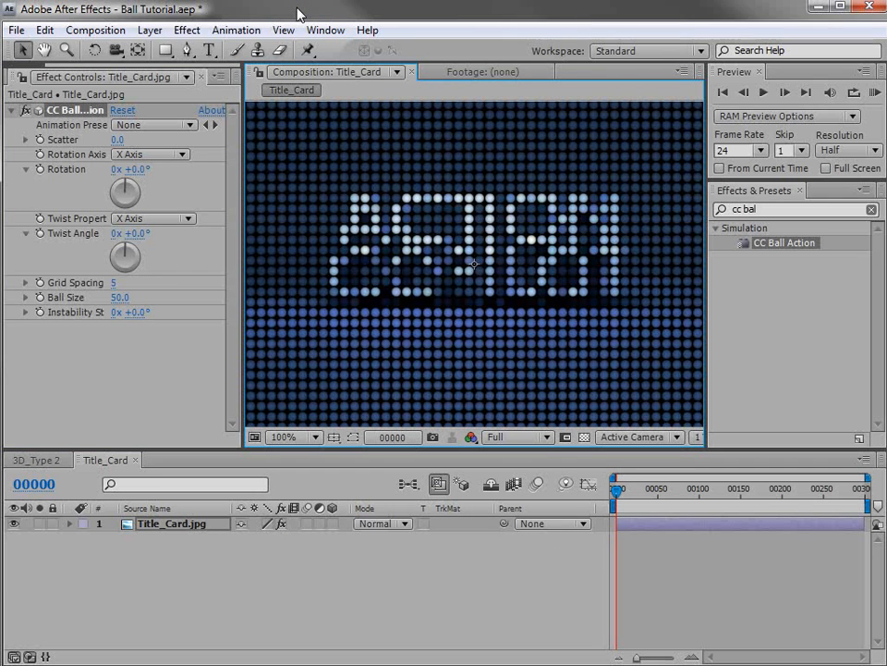
scroll(467, 265, "down", 2)
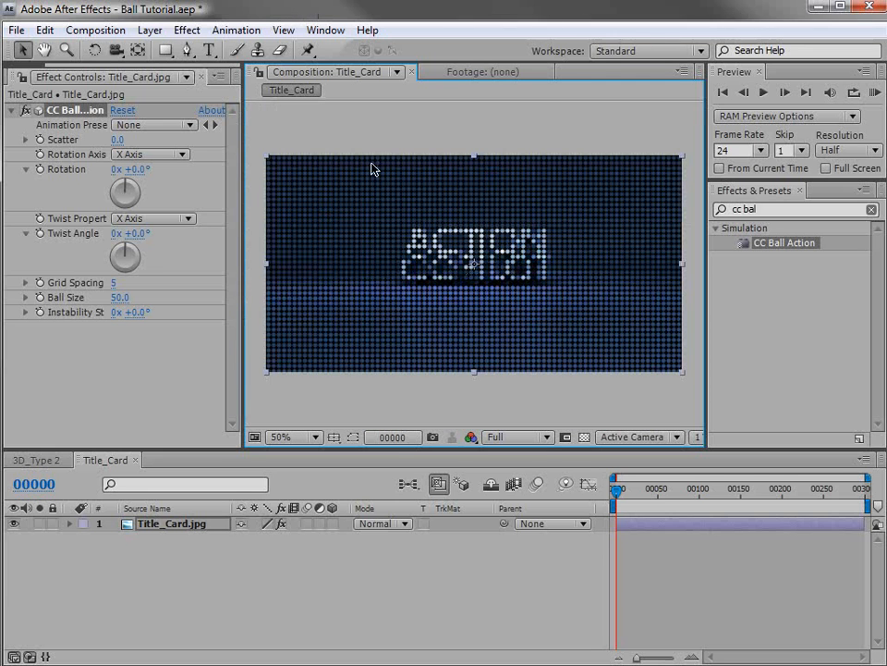
Draw a small circular mask on the Title_Card.jpg layer around a single ball at the centre of the composition.
left_click(188, 523)
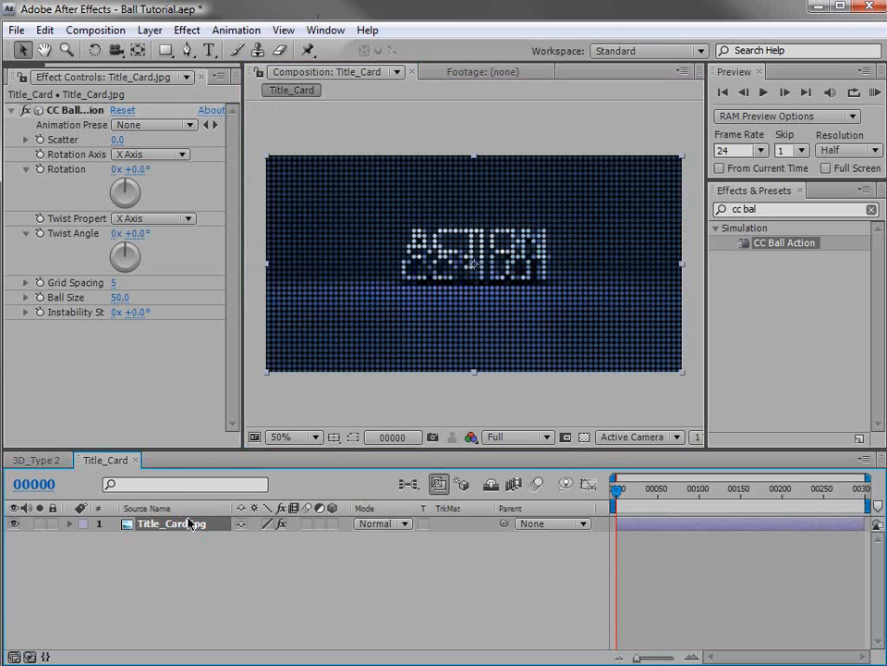
left_click_drag(166, 50, 180, 90)
left_click_drag(276, 95, 272, 93)
scroll(453, 257, "up", 4)
mouse_move(465, 261)
left_mouse_down()
mouse_move(481, 277)
mouse_move(481, 265)
left_mouse_up()
key("v")
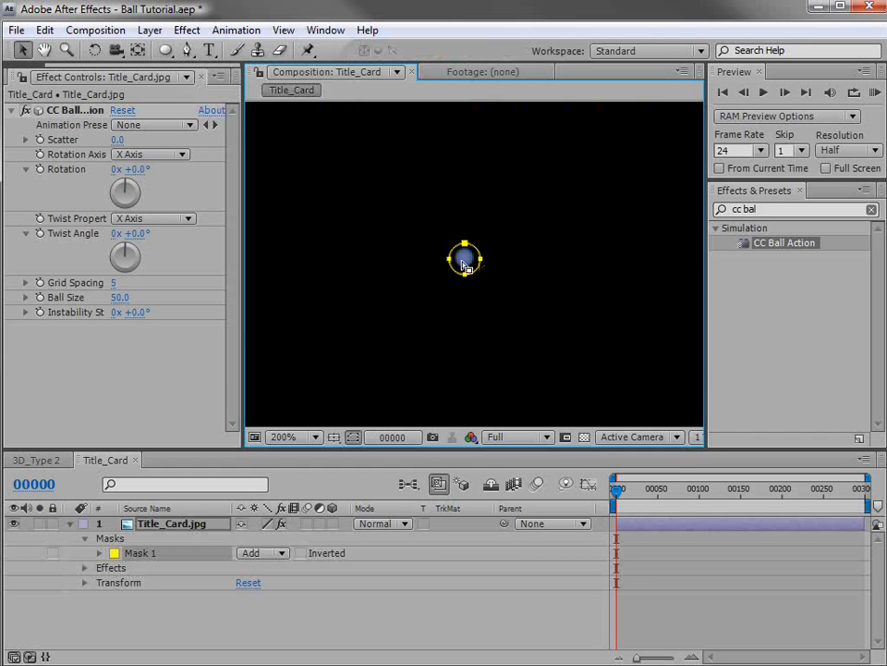
key("comma")
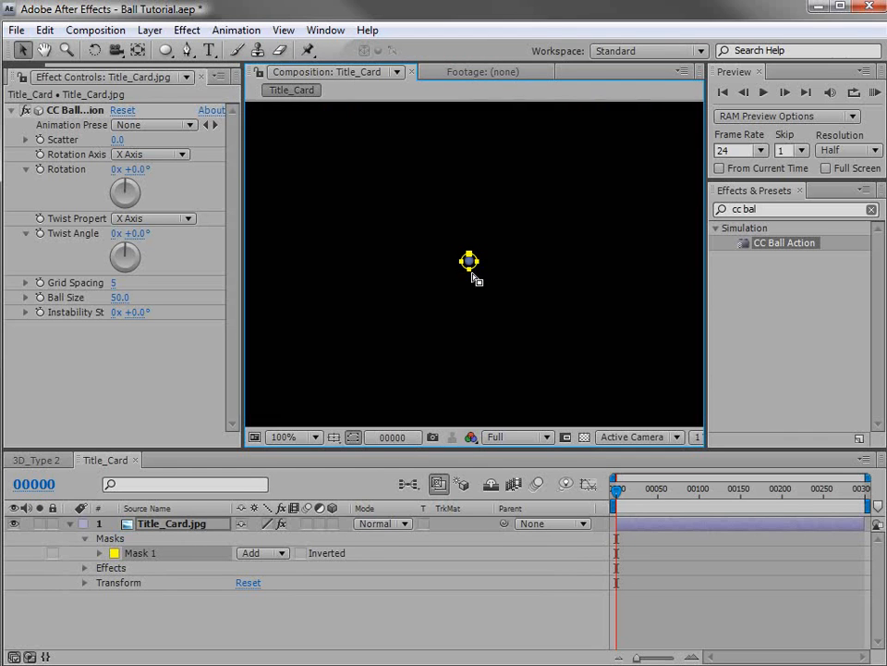
Start animating Mask 1's path with a keyframe at frame 0.
key("equal")
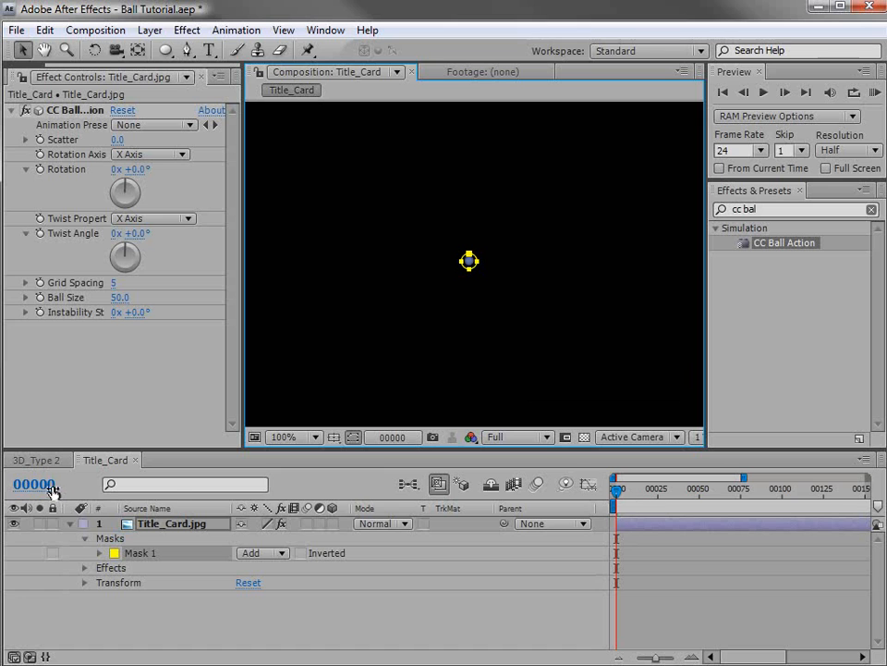
left_click(101, 553)
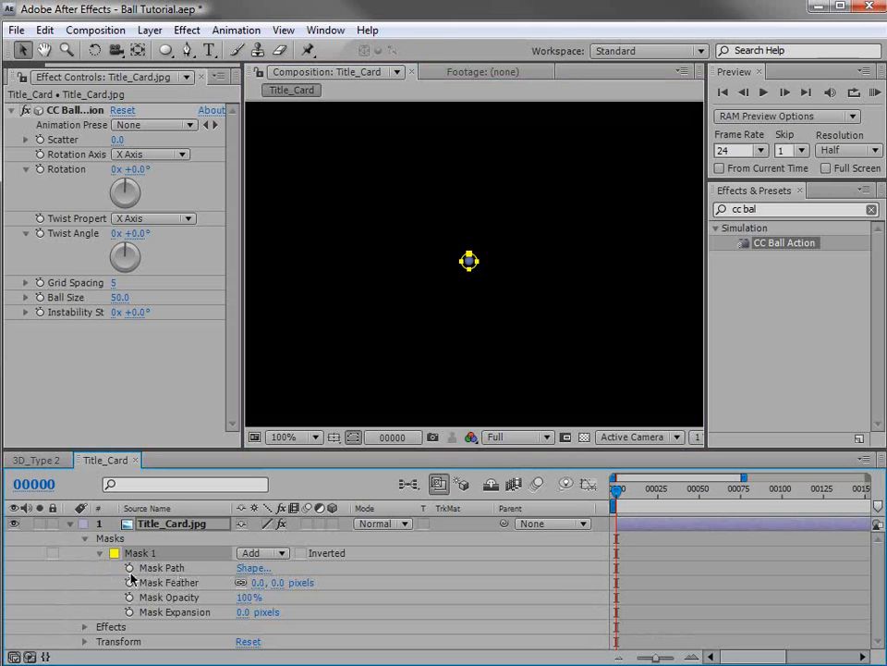
left_click(129, 569)
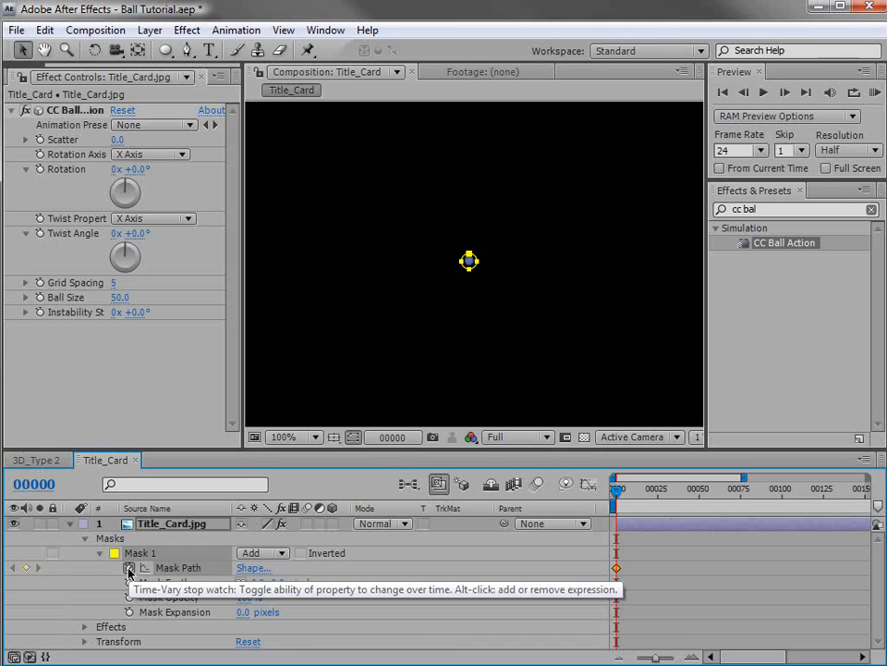
At frame 24, enlarge the Mask 1 circle evenly from its centre until it surrounds the whole composition.
left_click_drag(632, 499, 658, 503)
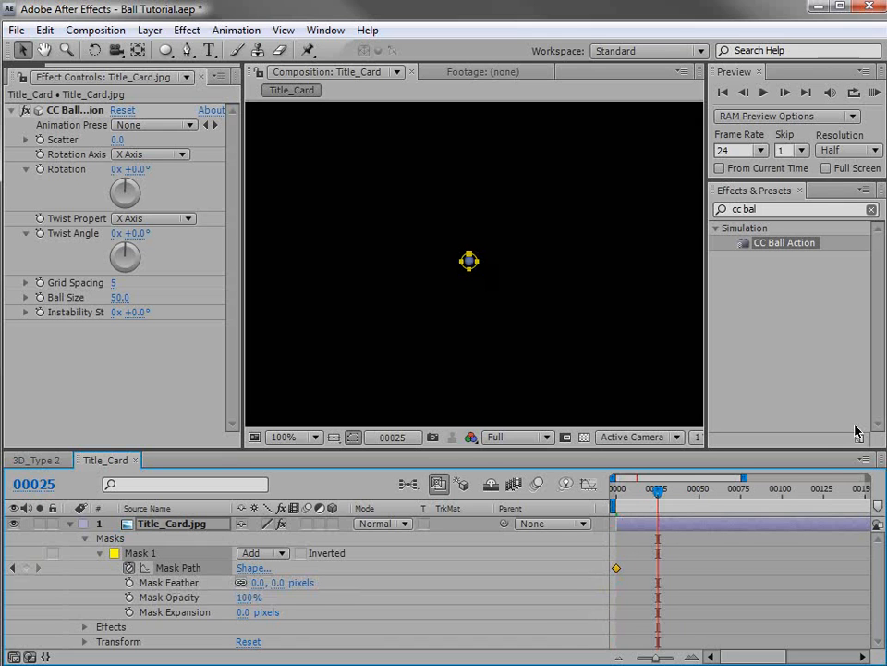
key("Page_Up")
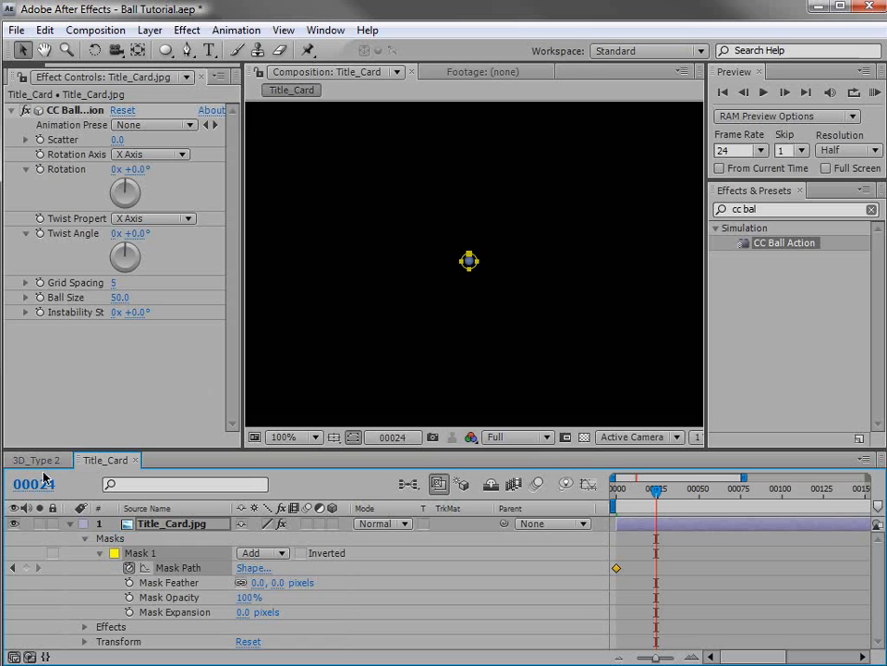
key("comma")
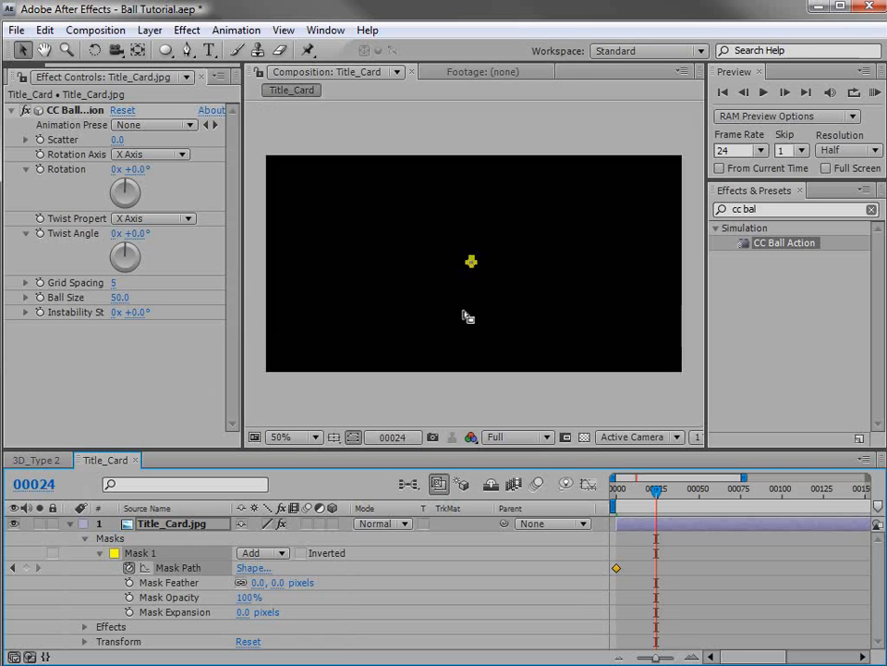
left_click(471, 262)
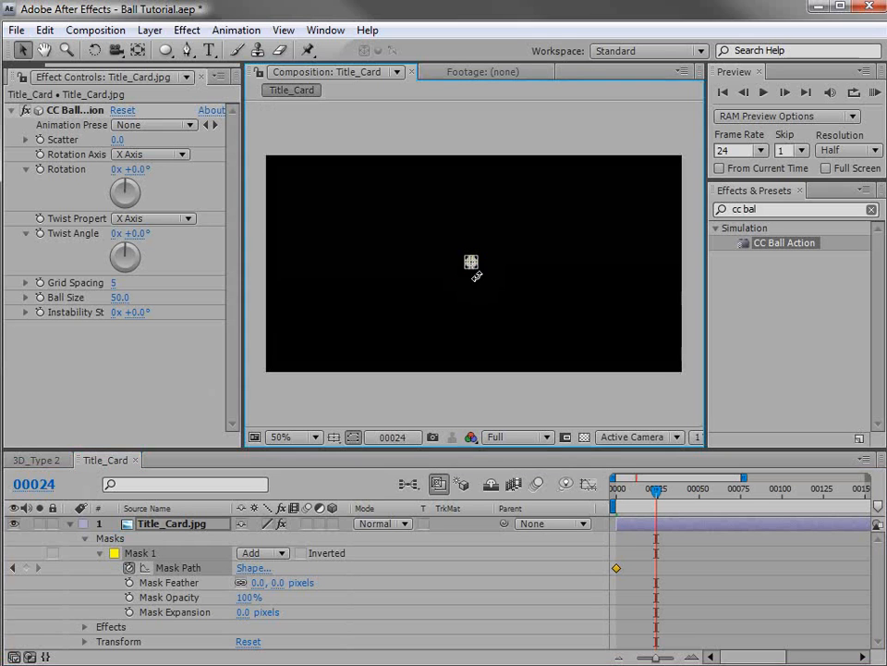
left_click_drag(470, 261, 737, 496)
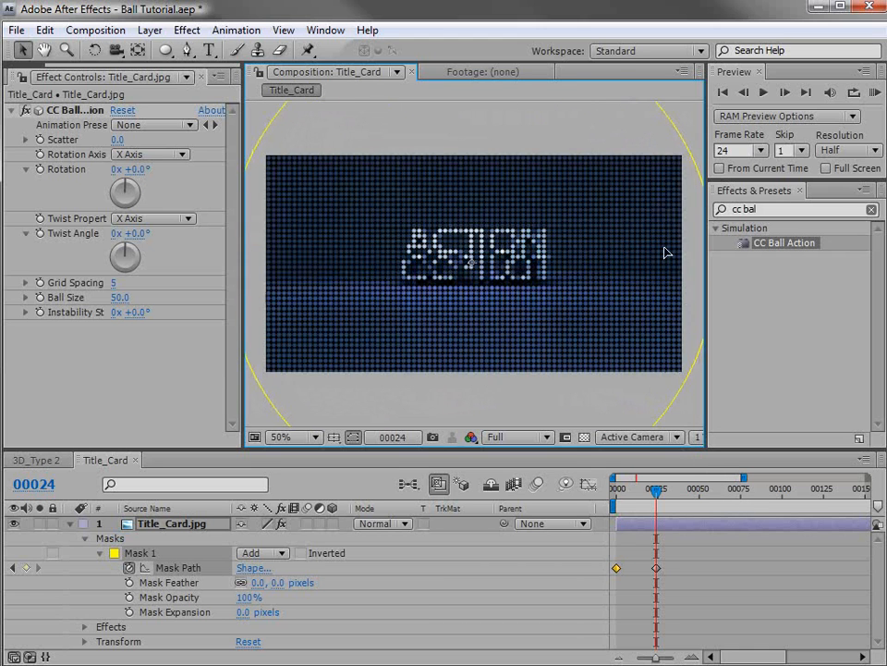
scroll(461, 313, "down", 2)
scroll(518, 388, "up", 2)
Scrub back to frame 7 to check the circular reveal, and switch the CC Ball Action effect off and on to compare.
left_click(663, 523)
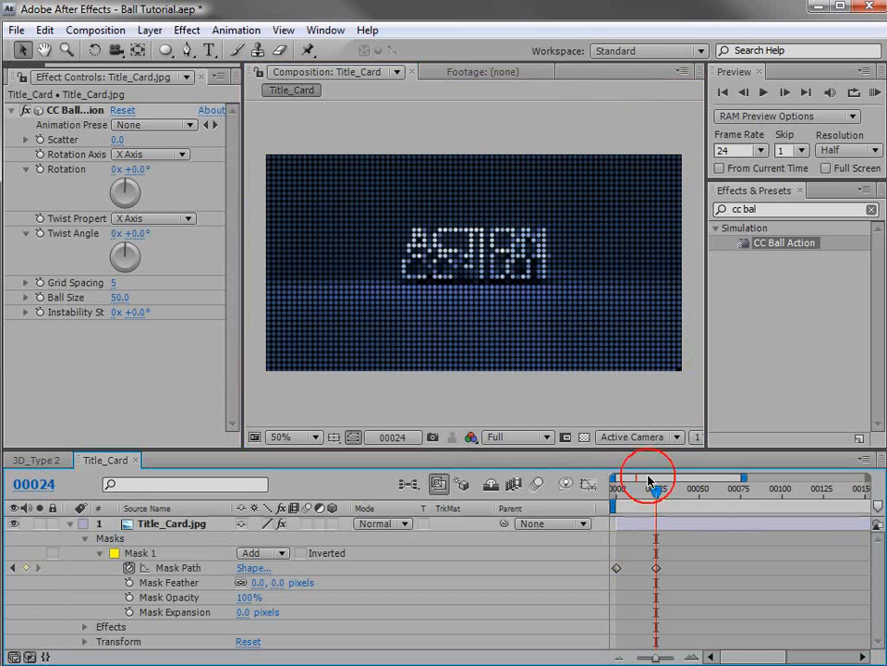
left_click_drag(657, 490, 626, 494)
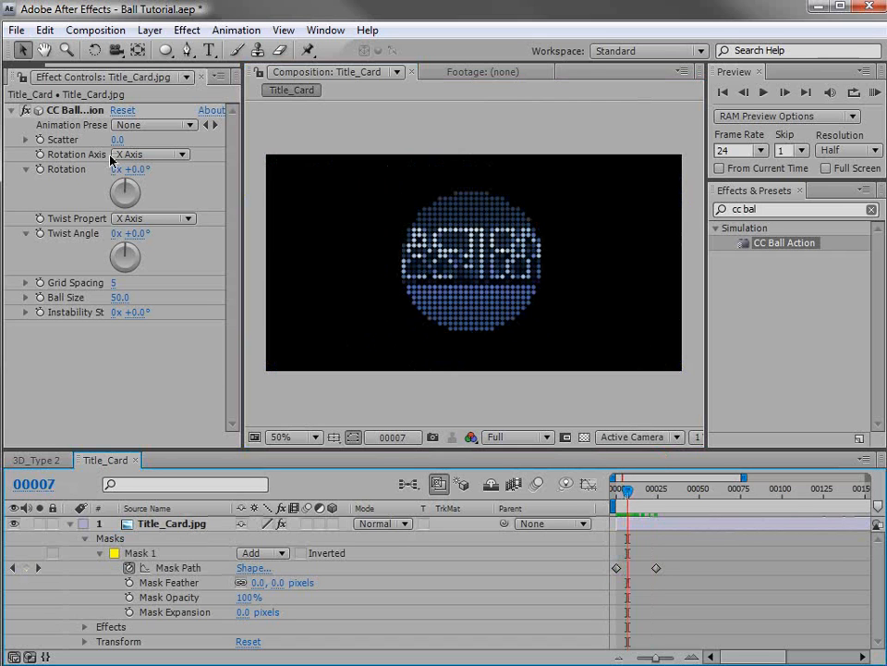
scroll(326, 176, "up", 2)
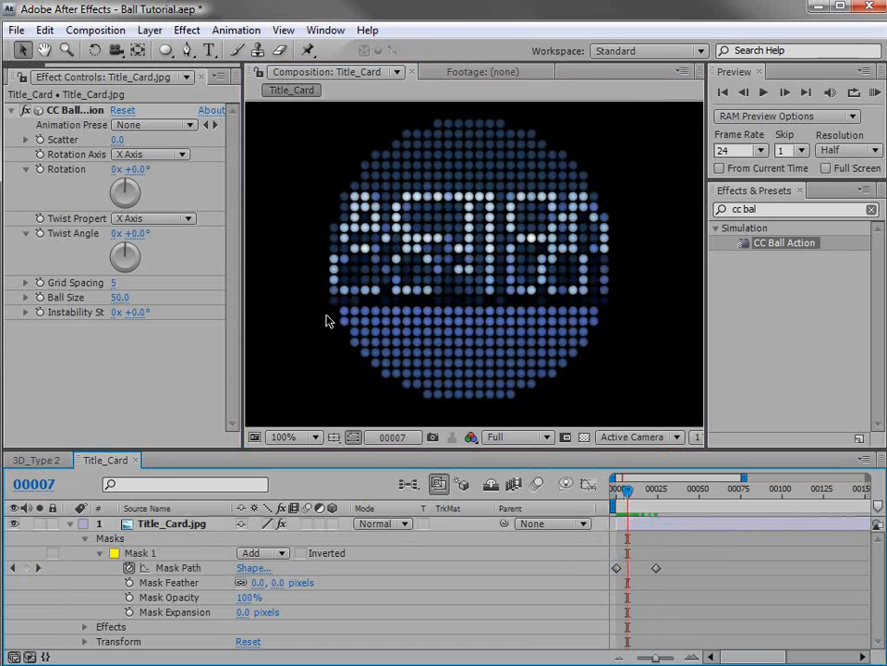
left_click(24, 110)
left_click(25, 110)
left_click(25, 110)
left_click(25, 110)
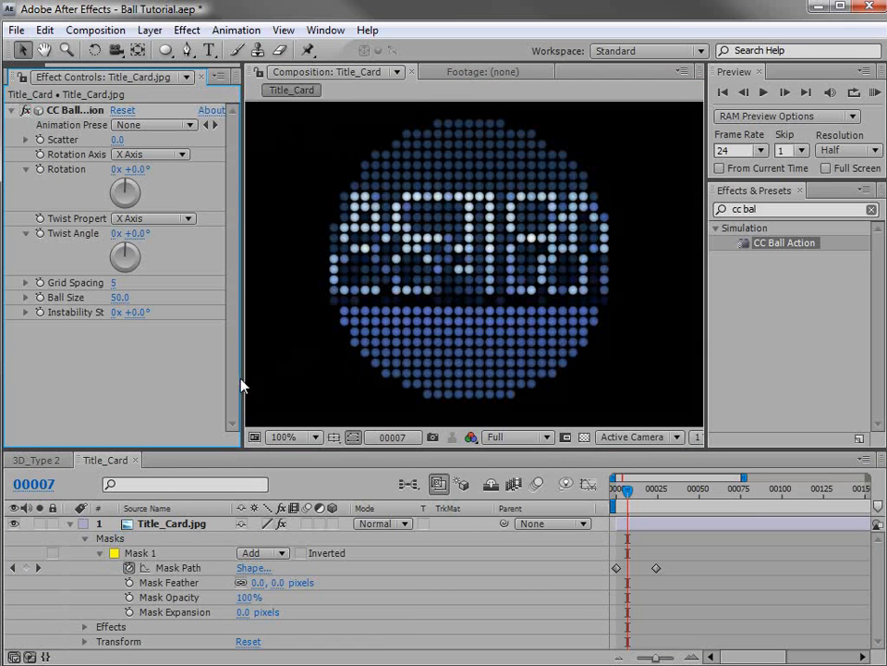
Duplicate Mask 1 and set the copy, Mask 2, to Subtract.
left_click(119, 552)
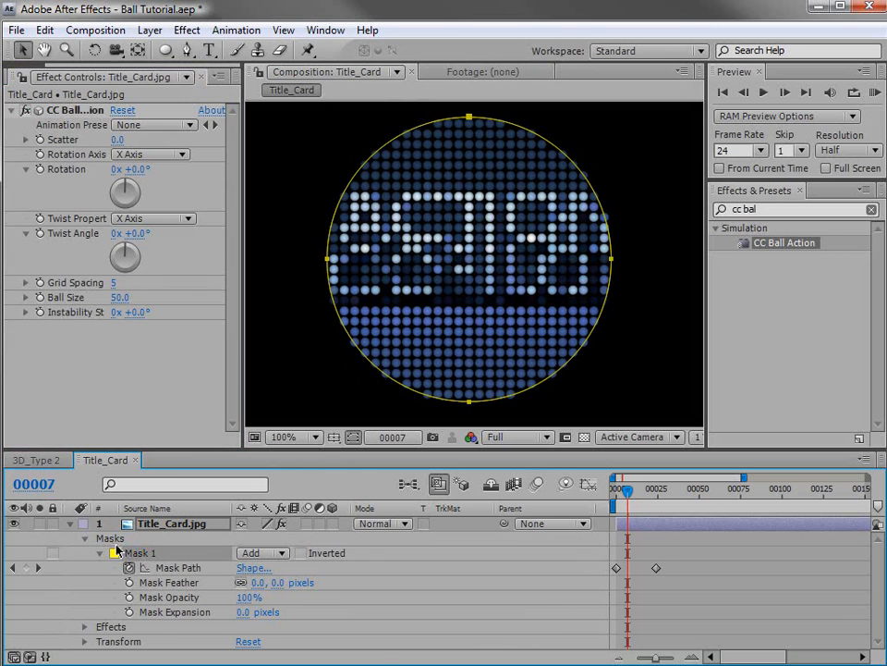
left_click(129, 554)
left_click(44, 30)
left_click(98, 217)
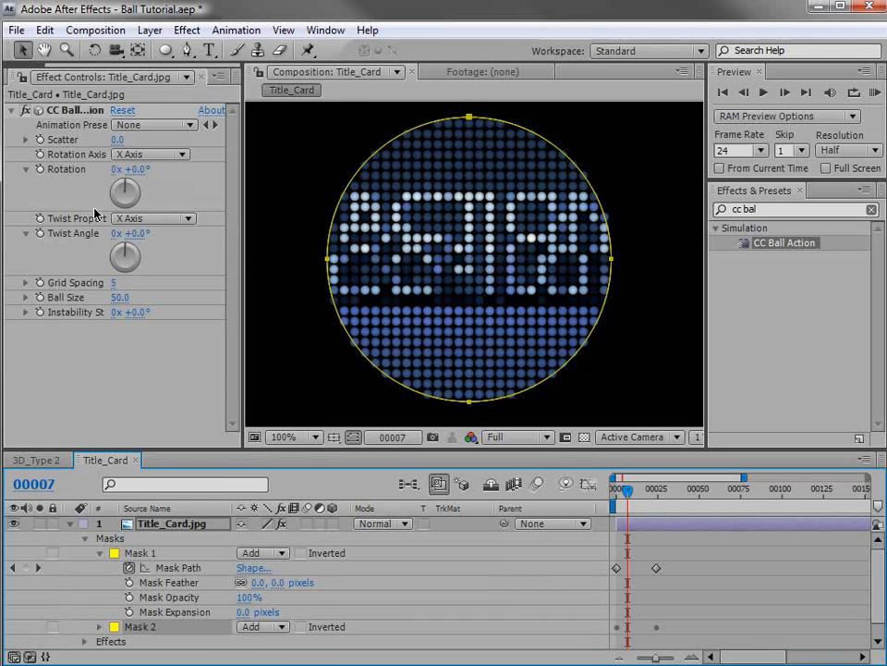
left_click_drag(213, 449, 213, 377)
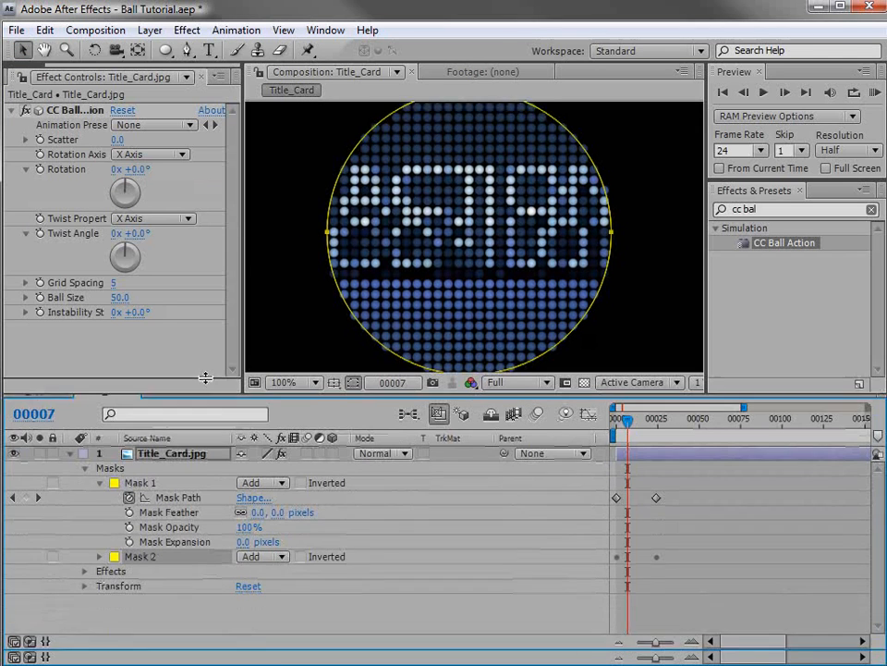
left_click(262, 554)
left_click(272, 577)
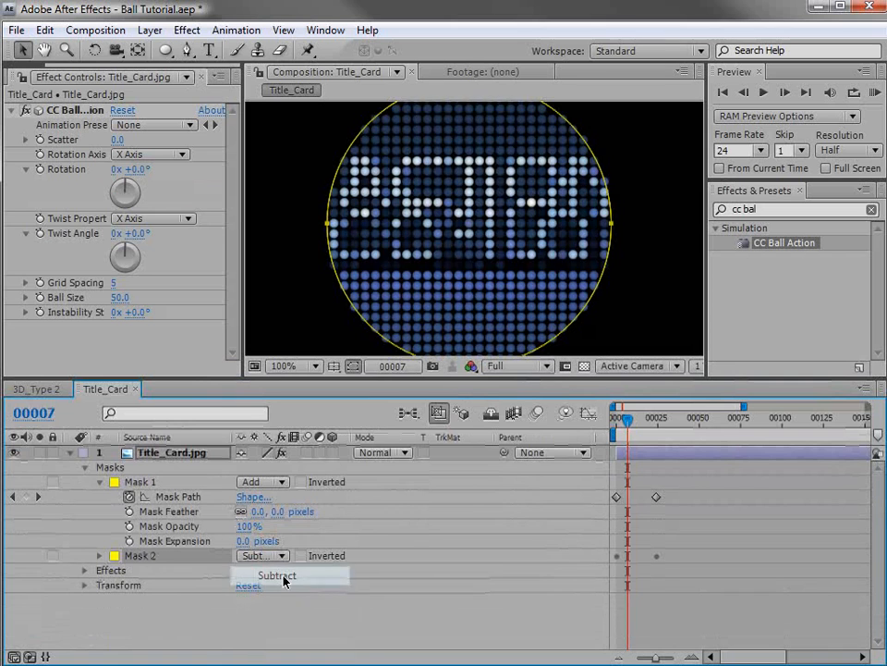
Set Mask 2's Mask Expansion to -22 pixels so that only a thin ring of balls remains.
left_click(99, 555)
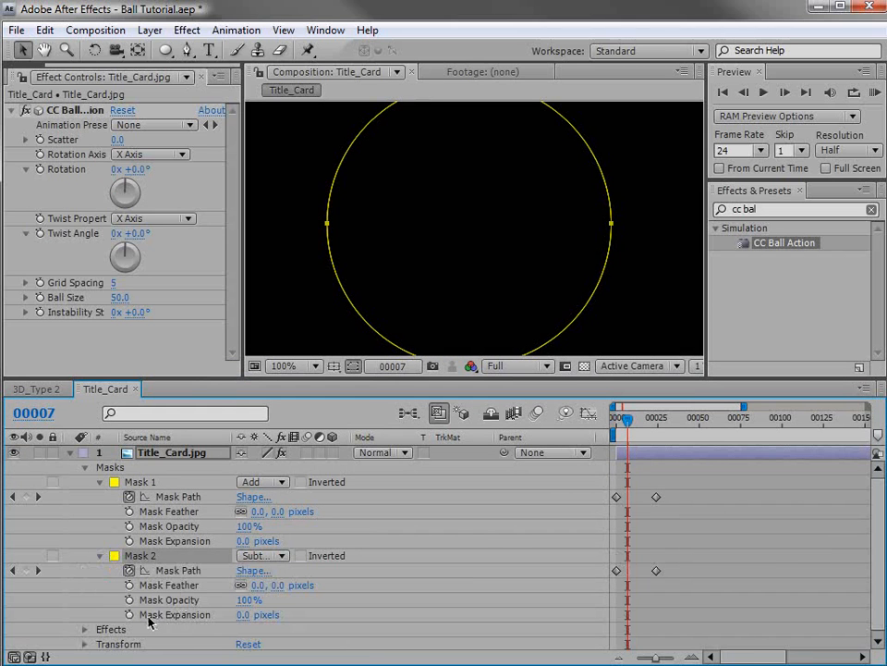
left_click(239, 613)
left_click_drag(240, 614, 227, 615)
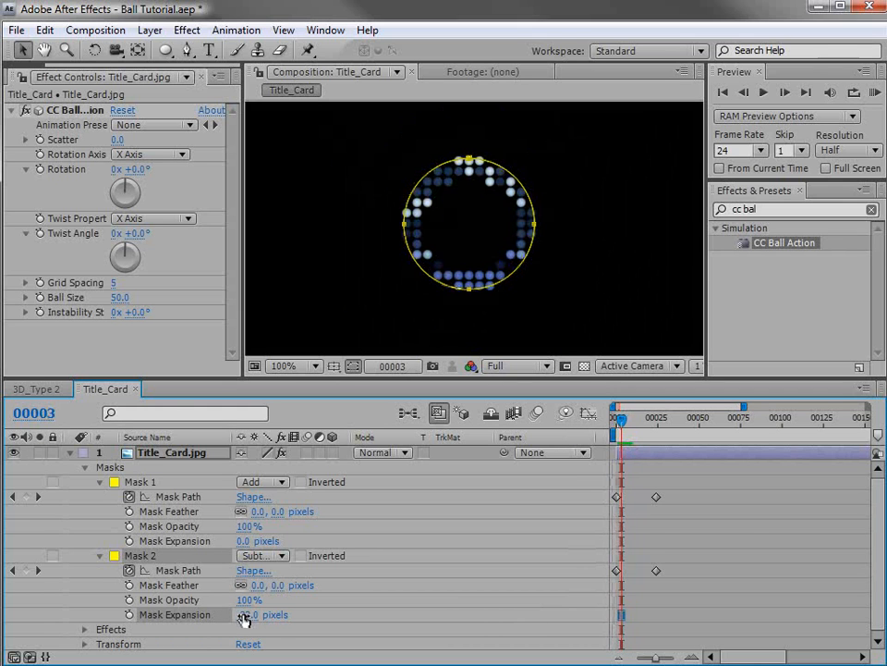
Scrub to frame 14 to check how the ring of balls expands across the composition.
left_click(584, 283)
scroll(584, 283, "down", 1)
mouse_move(629, 422)
left_mouse_down()
mouse_move(618, 418)
mouse_move(638, 421)
left_mouse_up()
left_click(701, 526)
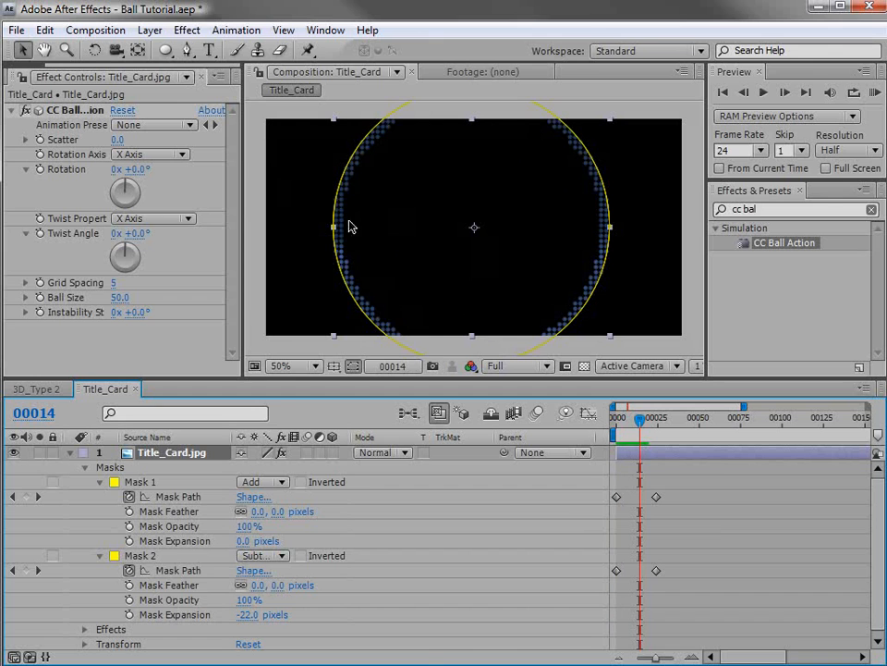
Pre-compose the Title_Card.jpg layer as "Title", leaving all attributes in Title_Card.
left_click(148, 29)
left_click(185, 652)
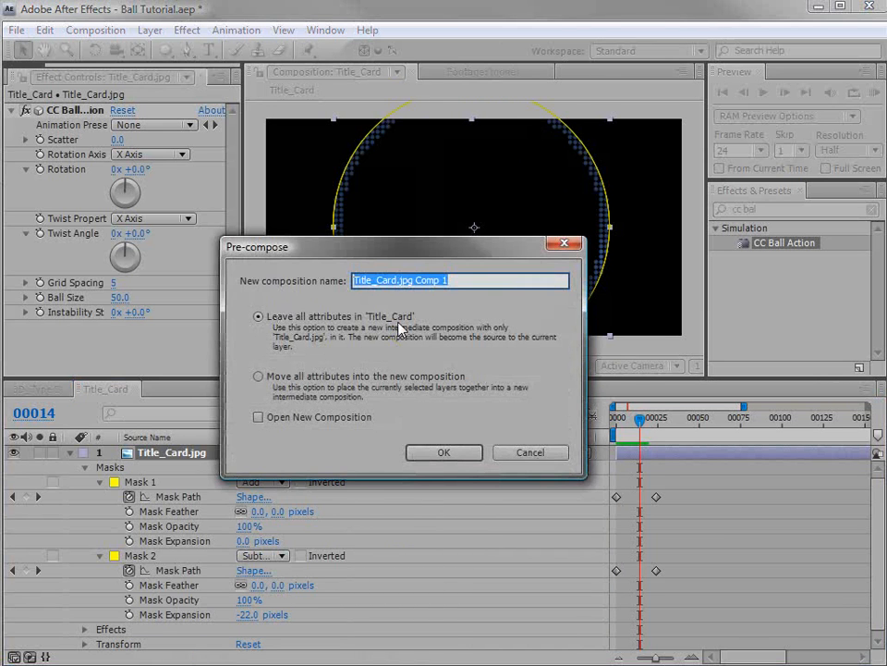
type("Title")
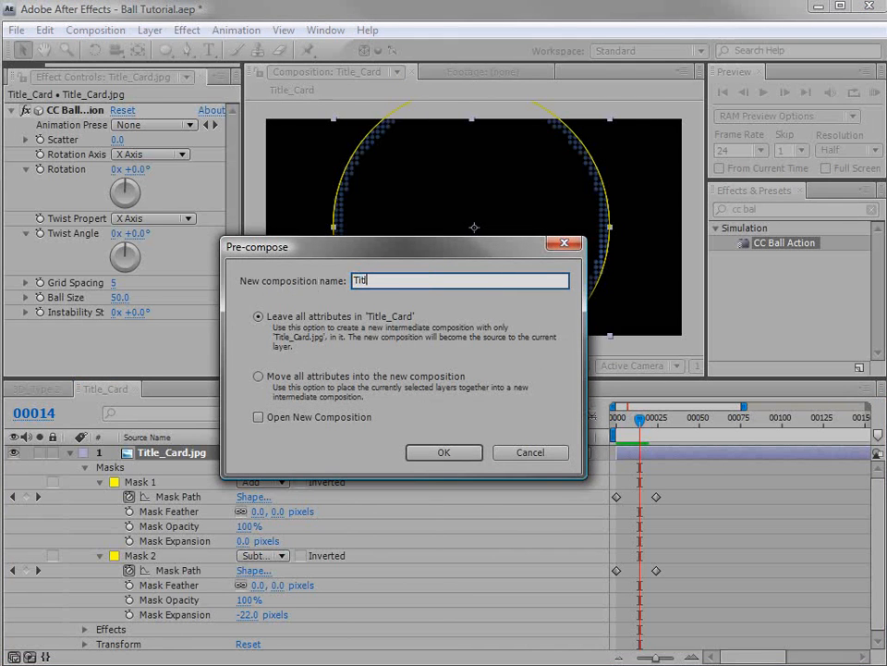
left_click(445, 454)
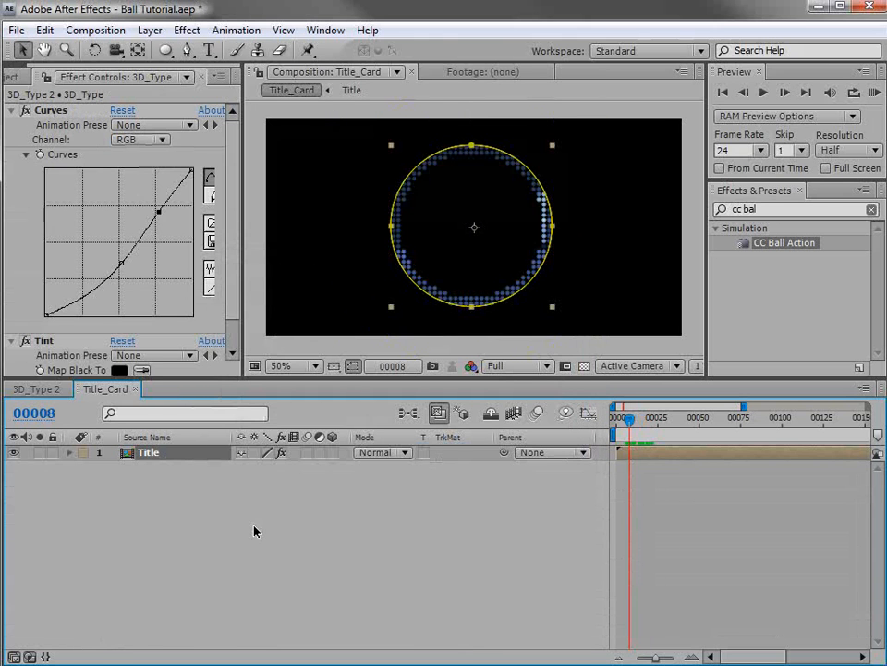
Show the Title layer's animated mask paths and go to their end keyframes at frame 24.
key("u")
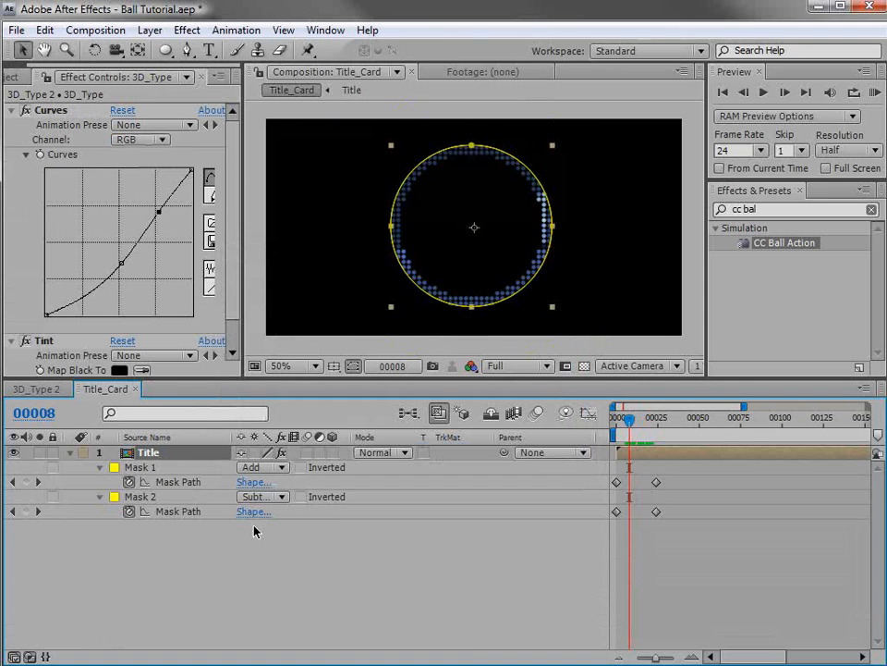
left_click_drag(630, 417, 655, 420)
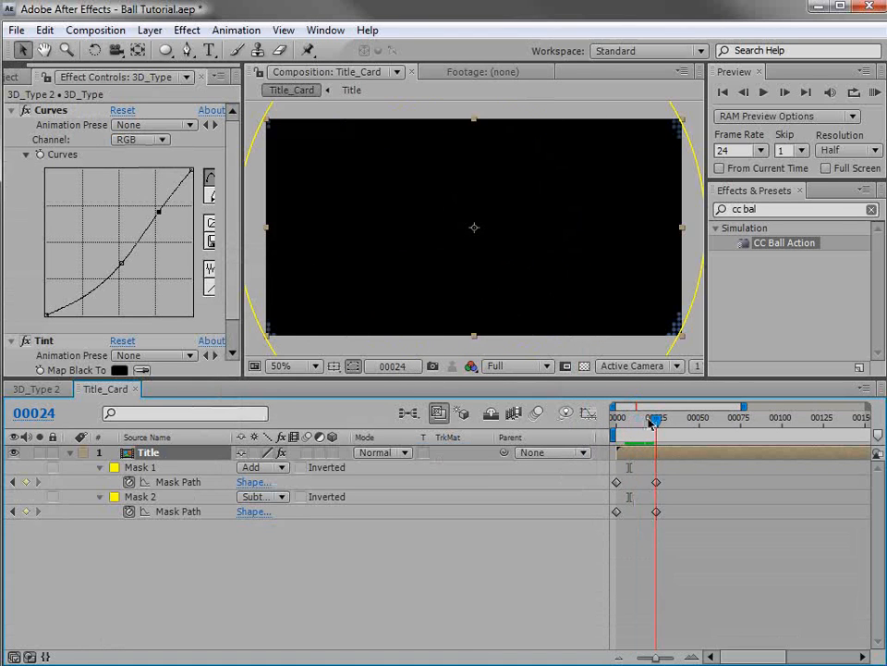
left_click(670, 457)
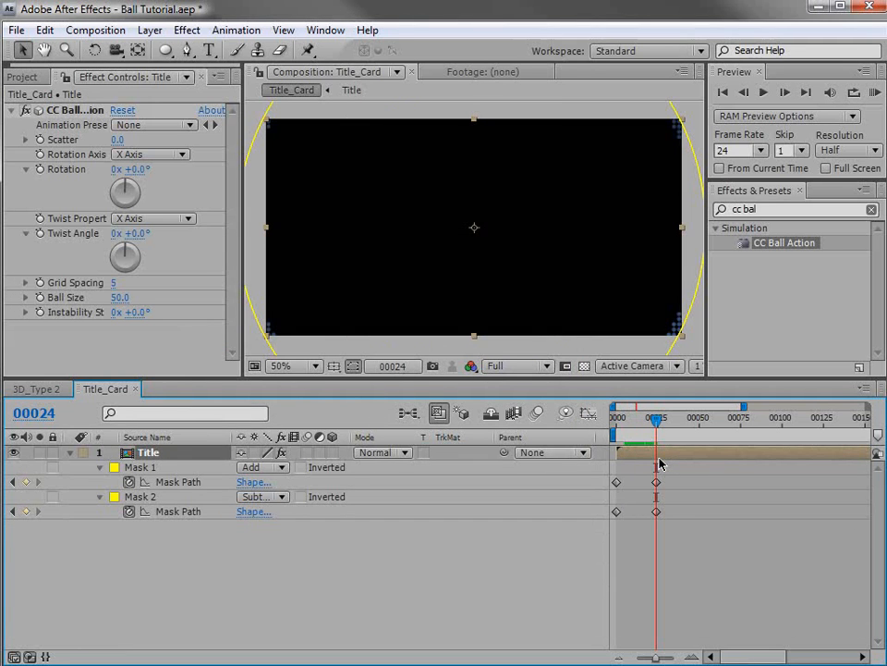
Duplicate the Title layer three times to build a stack of four.
key("ctrl+d")
key("ctrl+d")
key("ctrl+d")
key("ctrl+d")
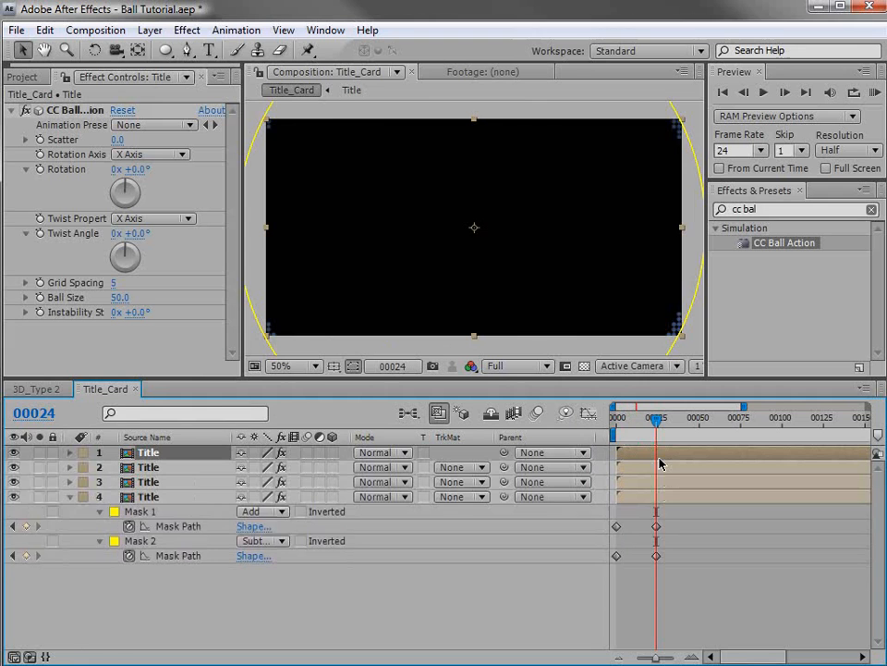
Duplicate the stacked Title layers until the composition holds 25 copies, and enlarge the timeline to show them all.
key("ctrl+a")
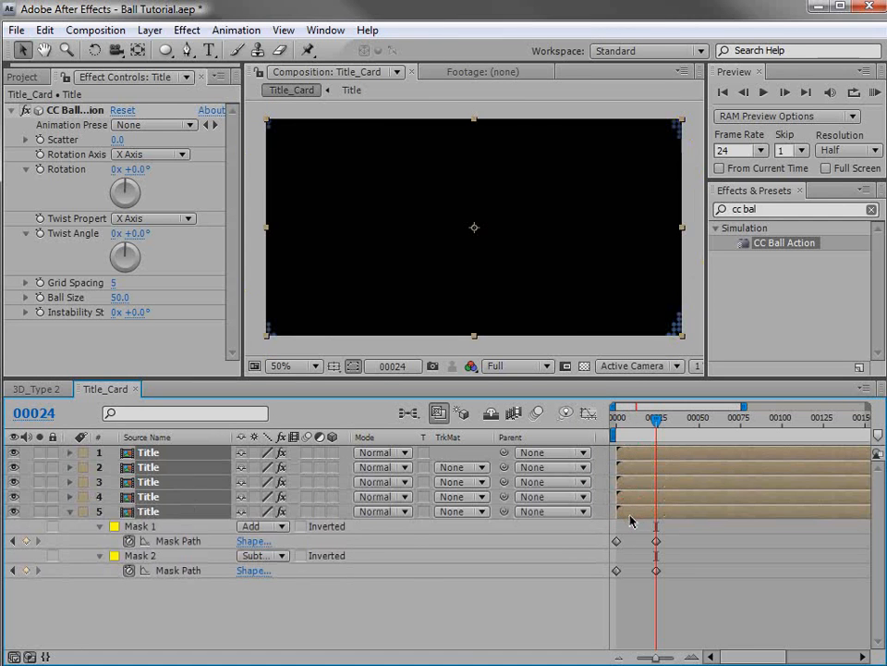
key("ctrl+d")
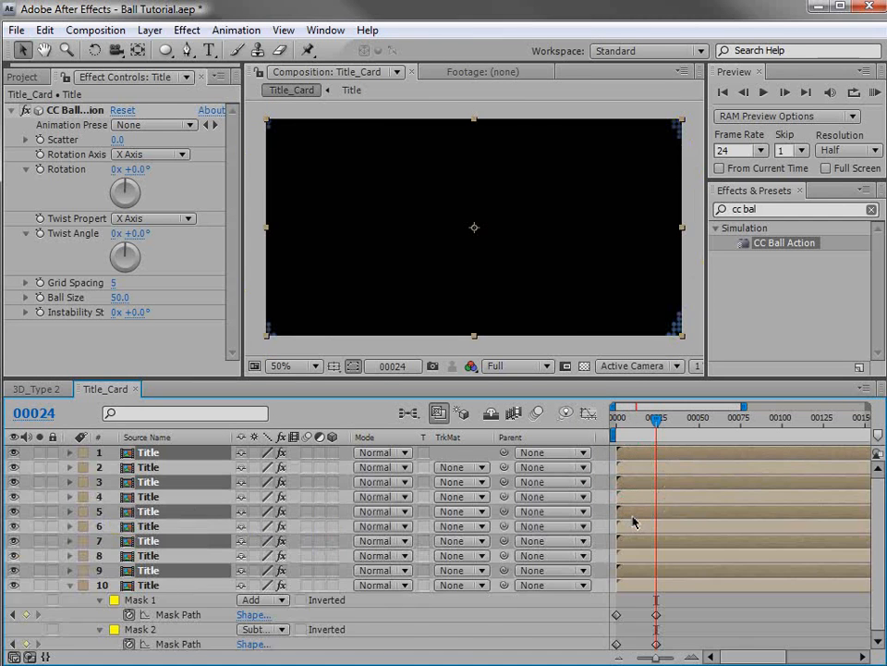
key("ctrl+d")
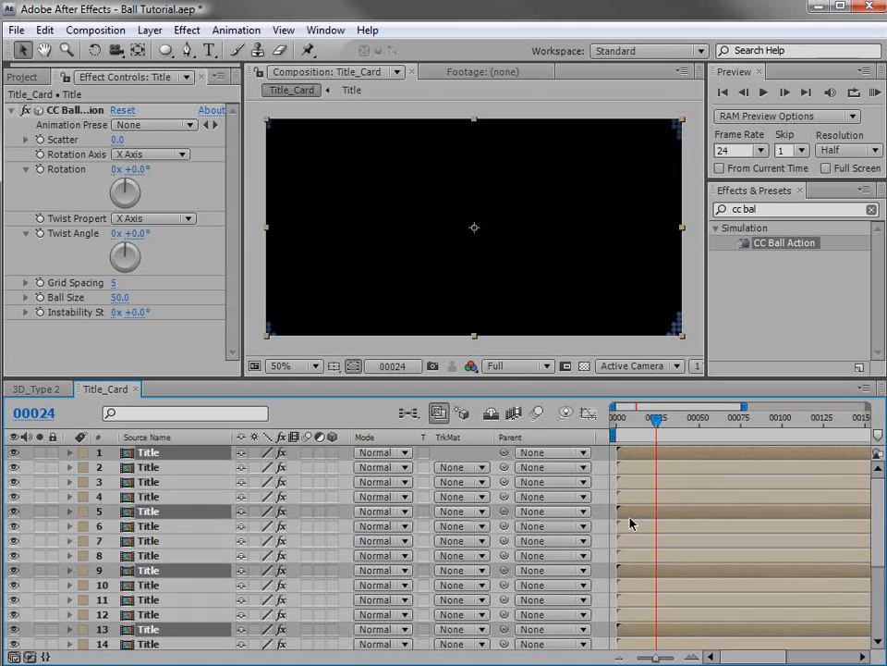
left_click_drag(243, 377, 237, 166)
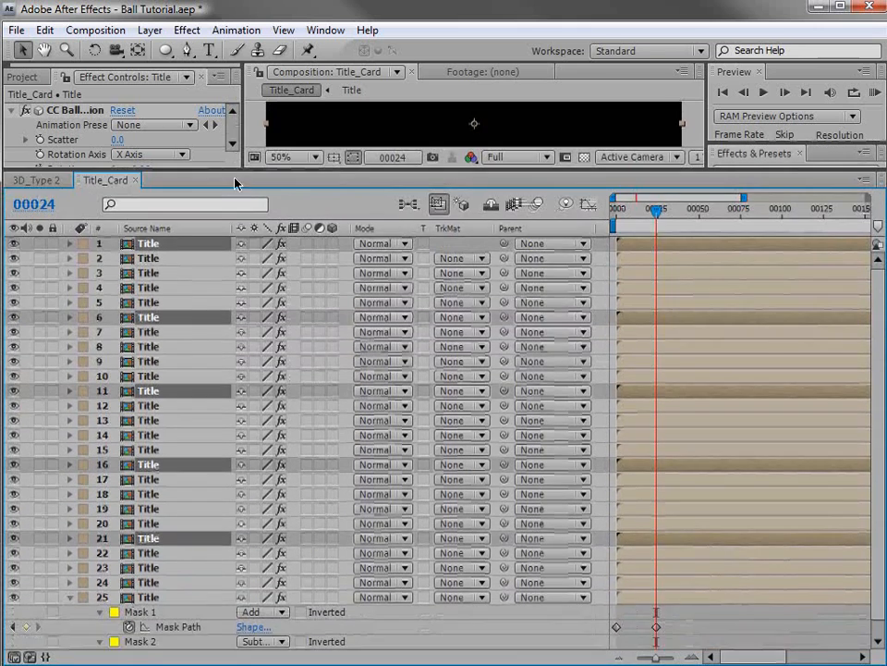
Select all Title layers from layer 25 up to layer 1 and trim them to a single frame at frame 24.
left_click(675, 596)
left_click(638, 244, "shift")
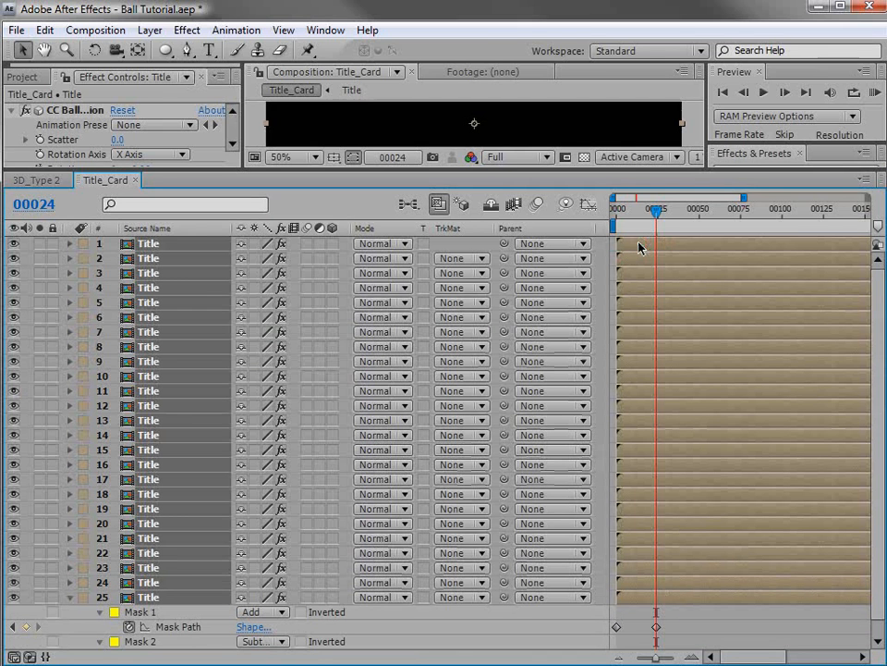
key("bracketleft")
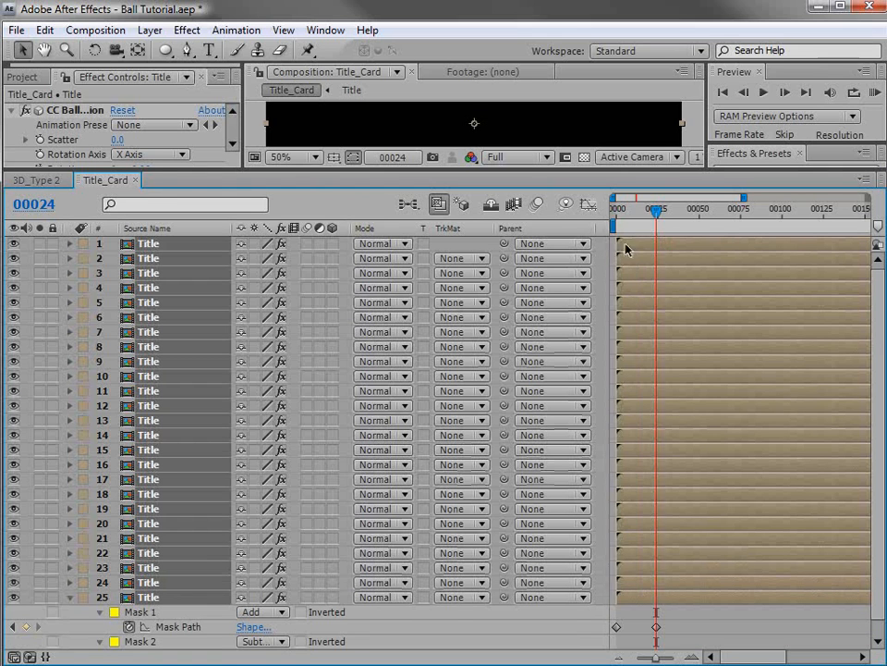
left_click_drag(624, 247, 656, 246)
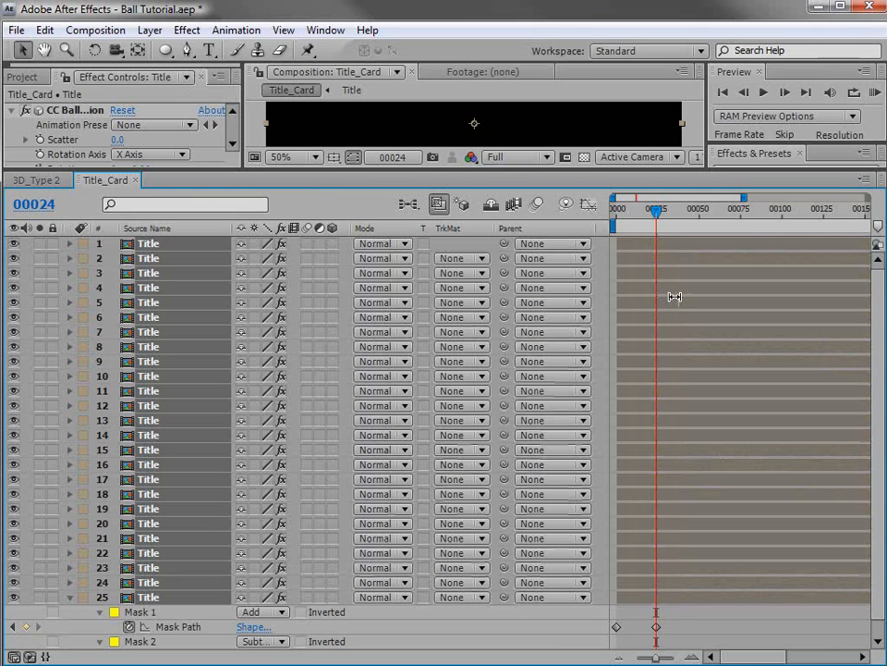
key("=")
key("=")
key("=")
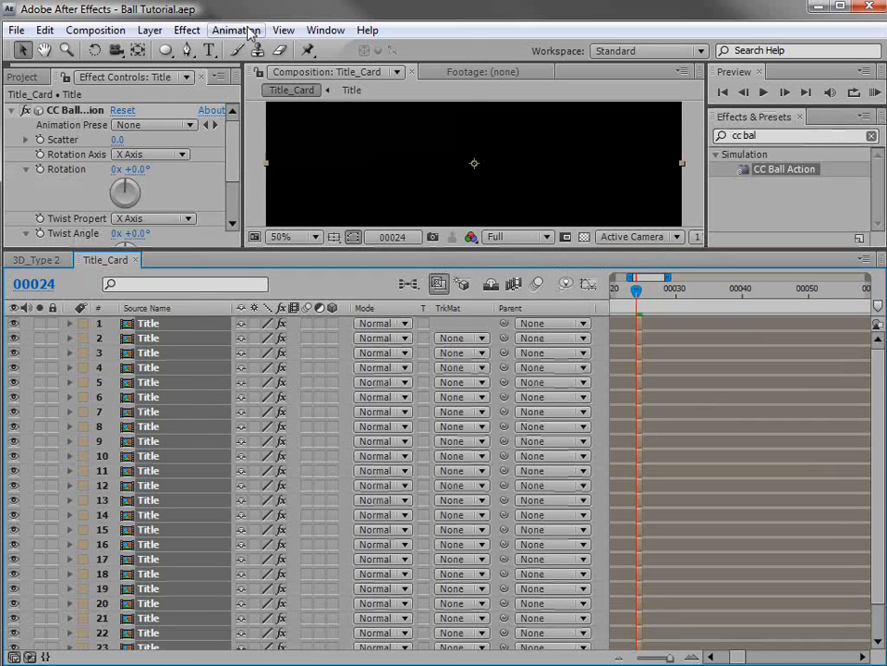
Sequence the selected one-frame Title layers one after another without overlap, starting with layer 25.
left_click(247, 30)
mouse_move(234, 208)
left_click(485, 344)
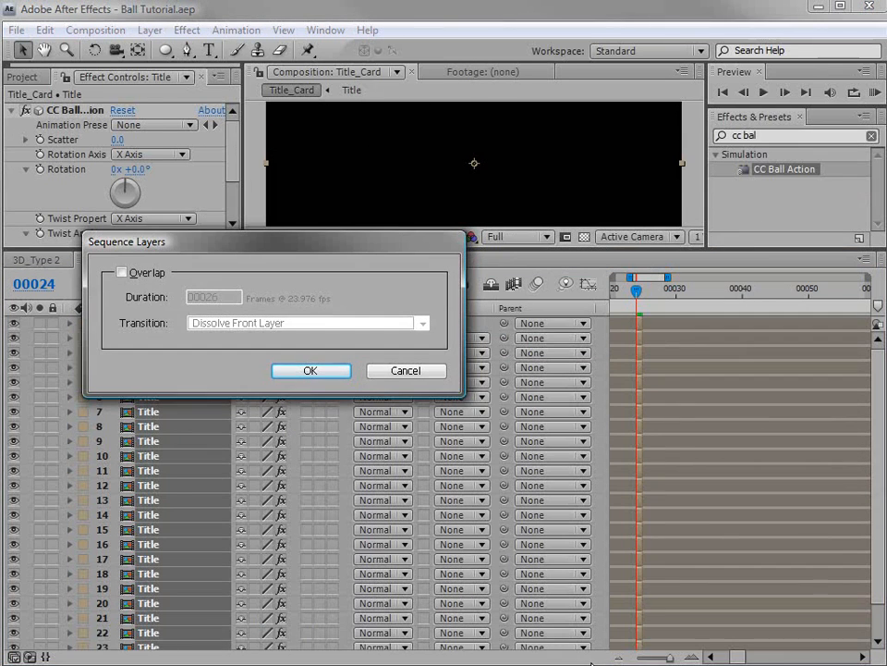
left_click(310, 373)
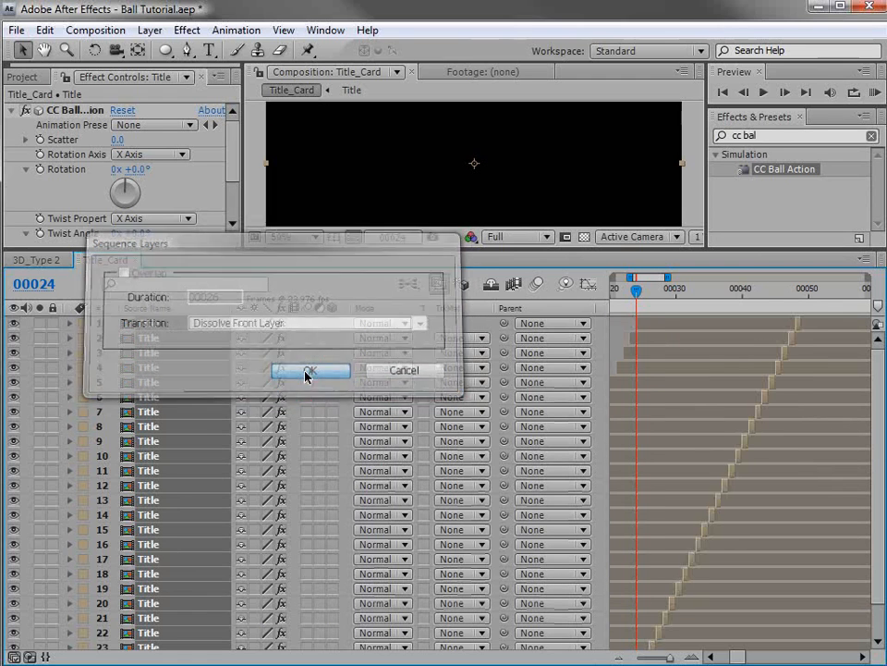
left_click_drag(881, 532, 877, 607)
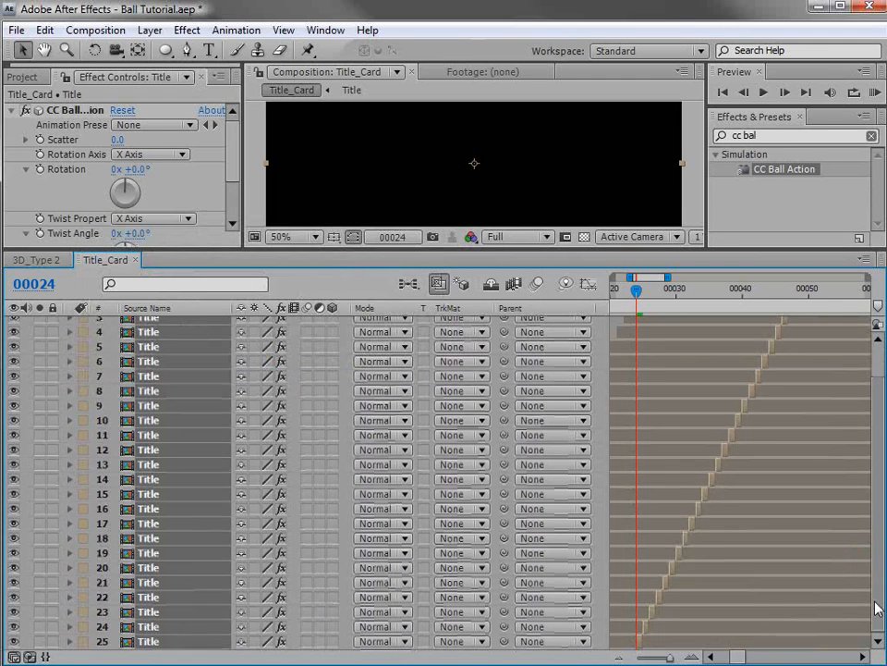
Reselect the Title layers from layer 25 up to layer 1 and extend their in points back to frame 24.
left_click(199, 638)
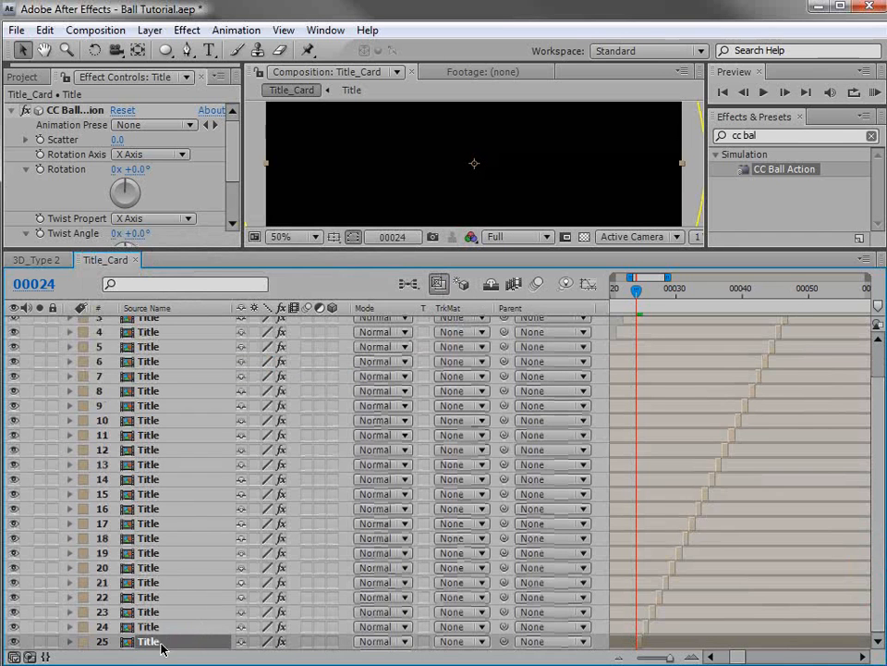
scroll(192, 499, "up", 2)
left_click(148, 323, "shift")
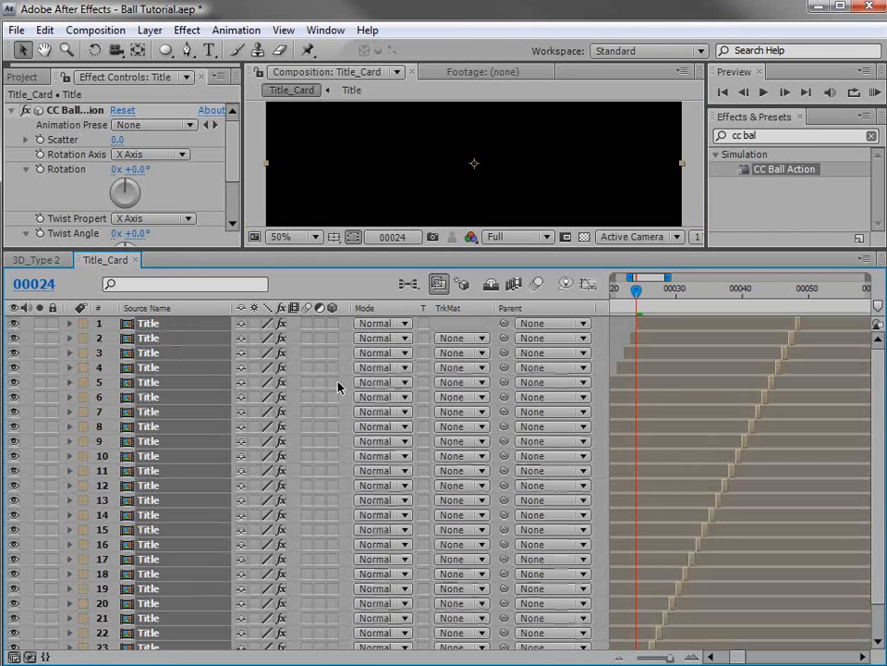
scroll(656, 511, "down", 2)
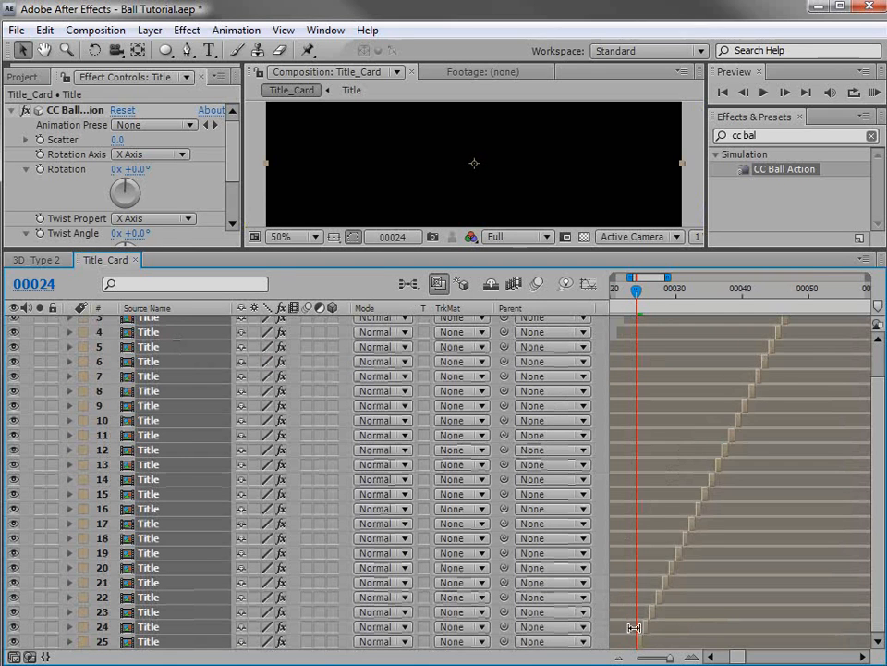
scroll(748, 438, "up", 2)
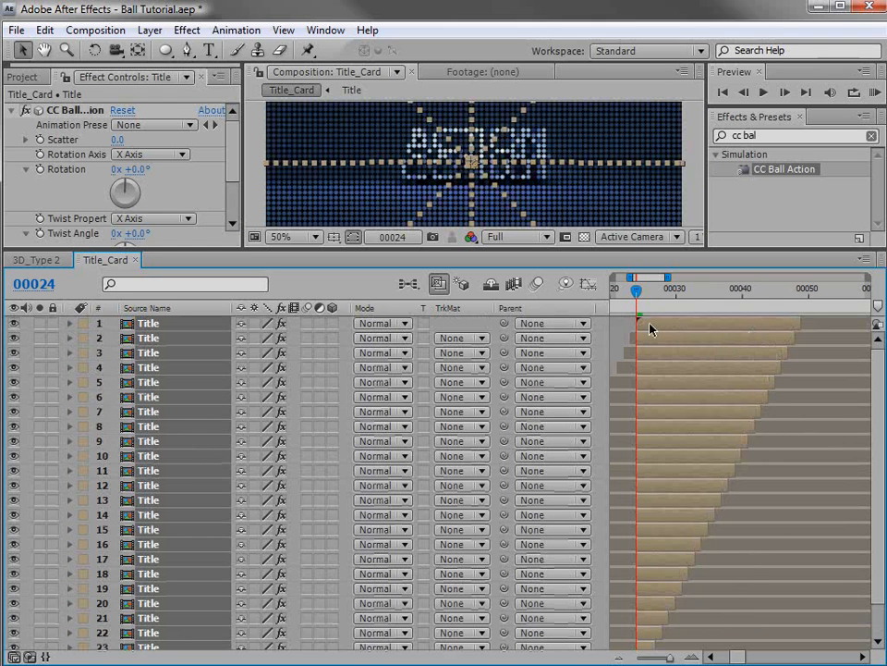
Enlarge the composition view and solo layer 8 briefly to inspect its individual ring of balls.
left_click_drag(566, 254, 555, 372)
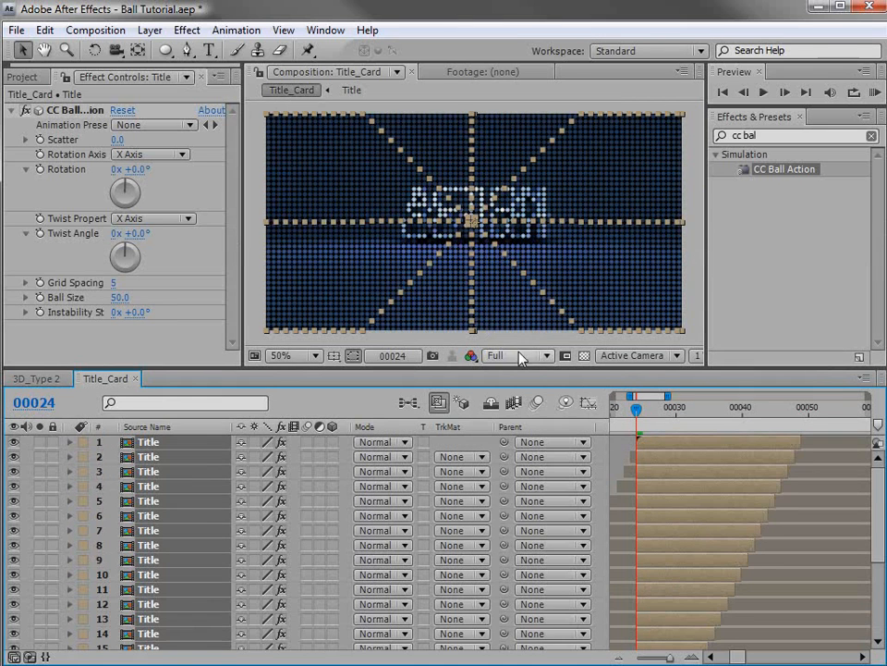
left_click(679, 544)
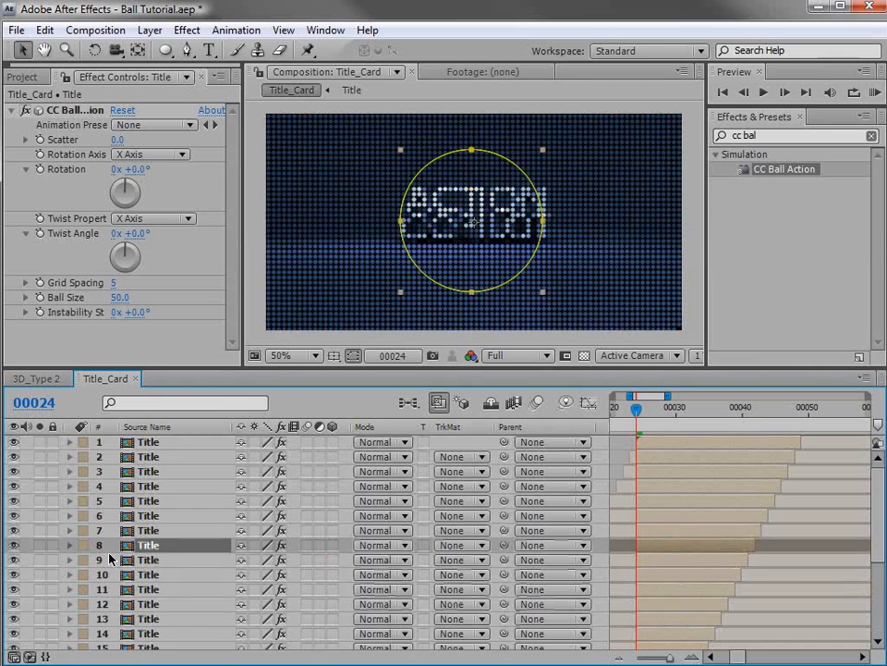
left_click(40, 546)
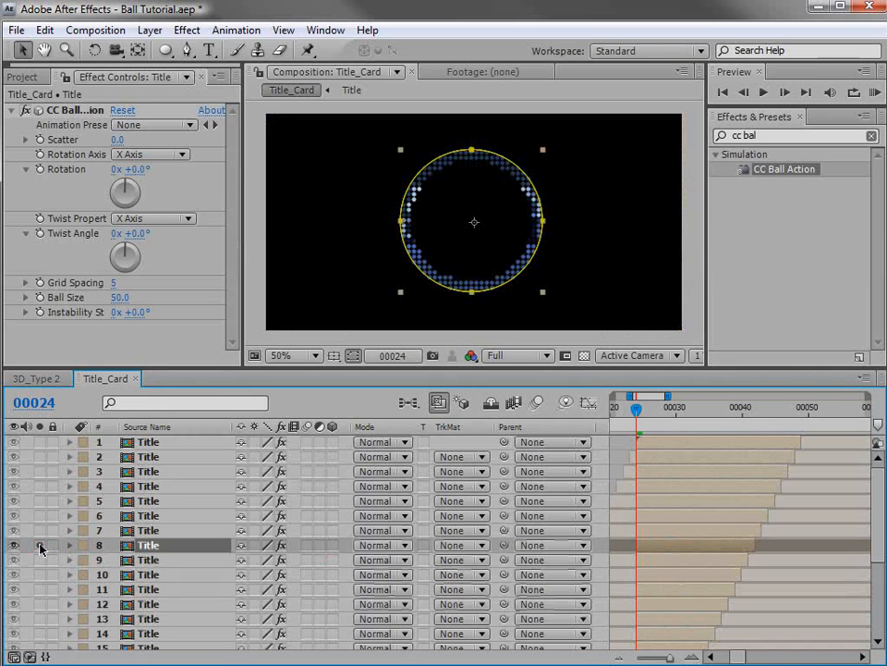
left_click(40, 546)
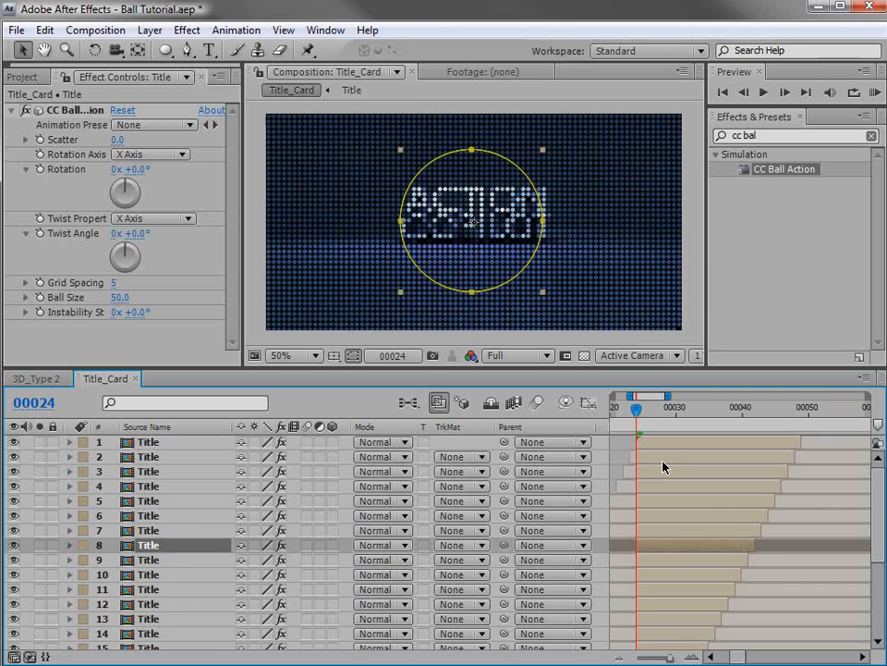
Remove the Mask Path keyframes of both masks on all 25 Title layers at frame 24, then collapse the layers.
key("ctrl+a")
left_click_drag(310, 370, 310, 259)
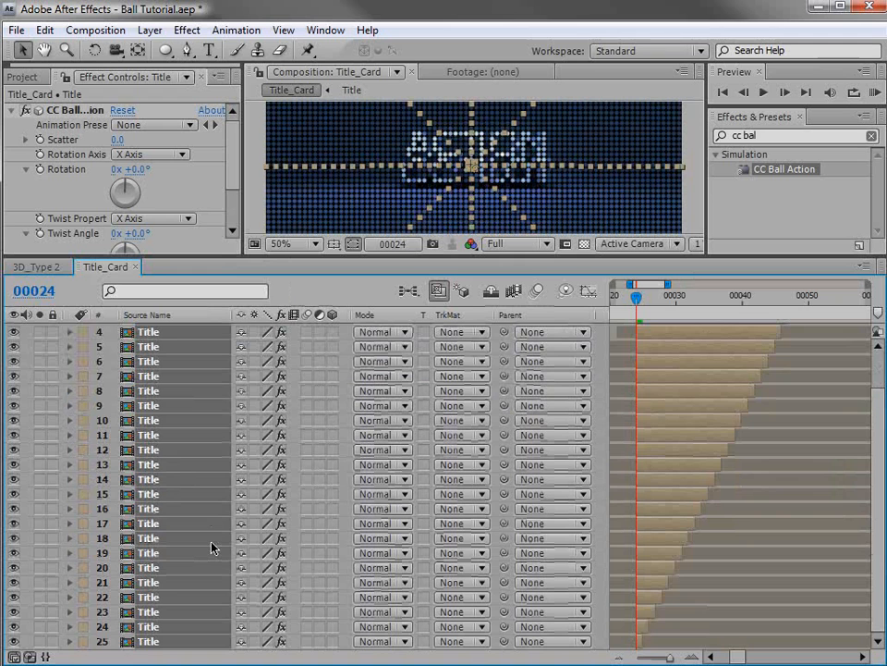
key("m")
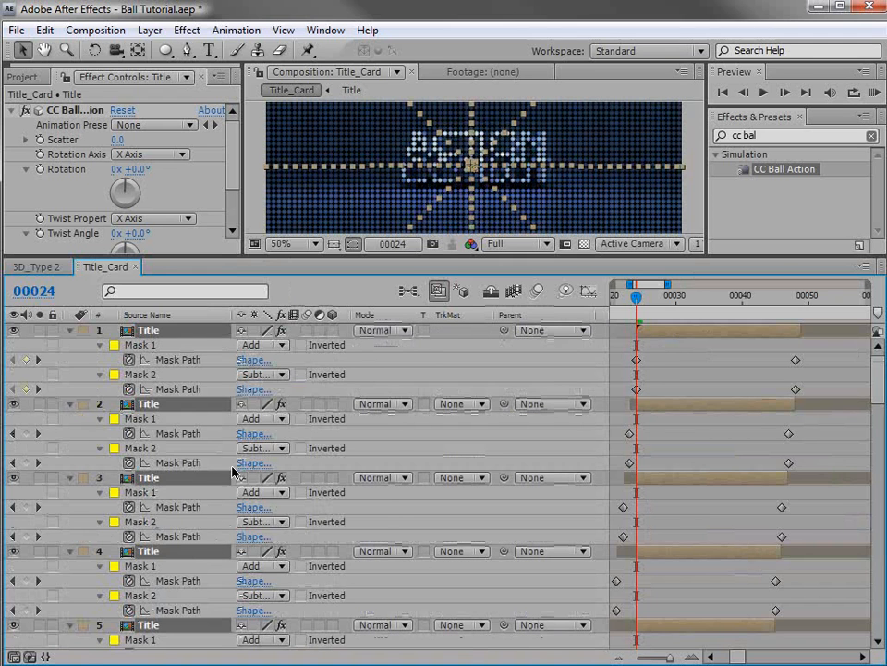
key("grave")
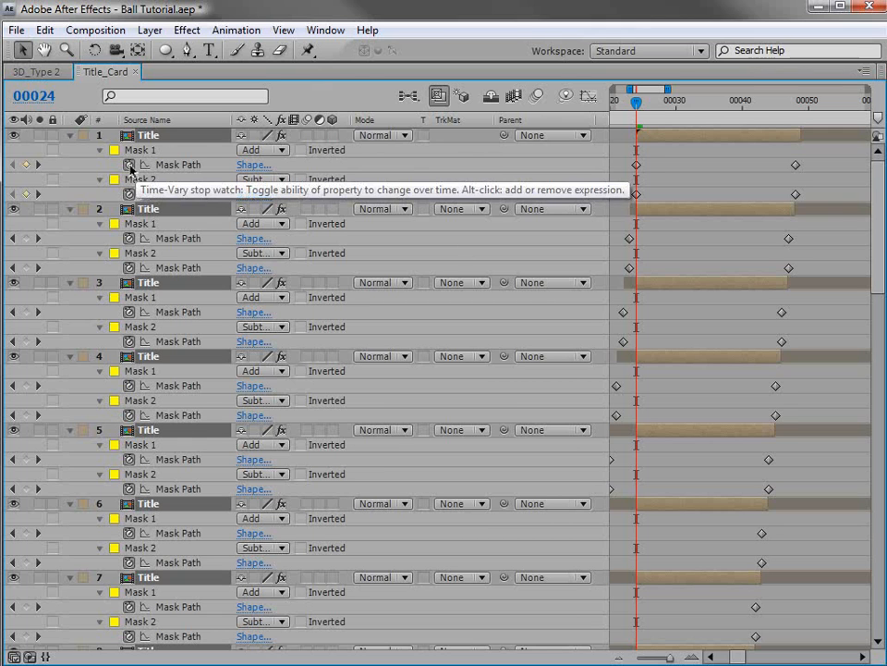
left_click_drag(129, 166, 129, 657)
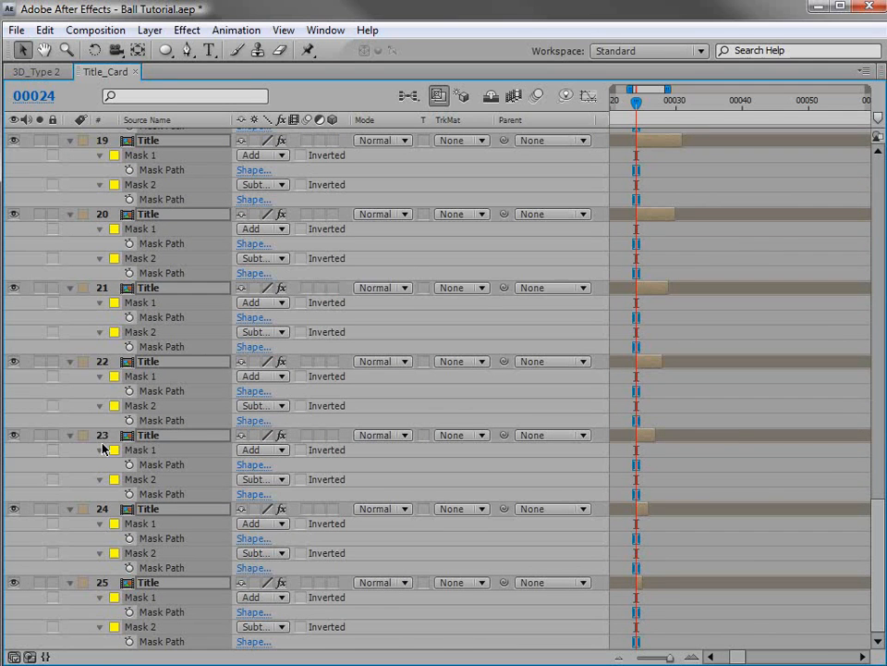
left_click(69, 436)
key("grave")
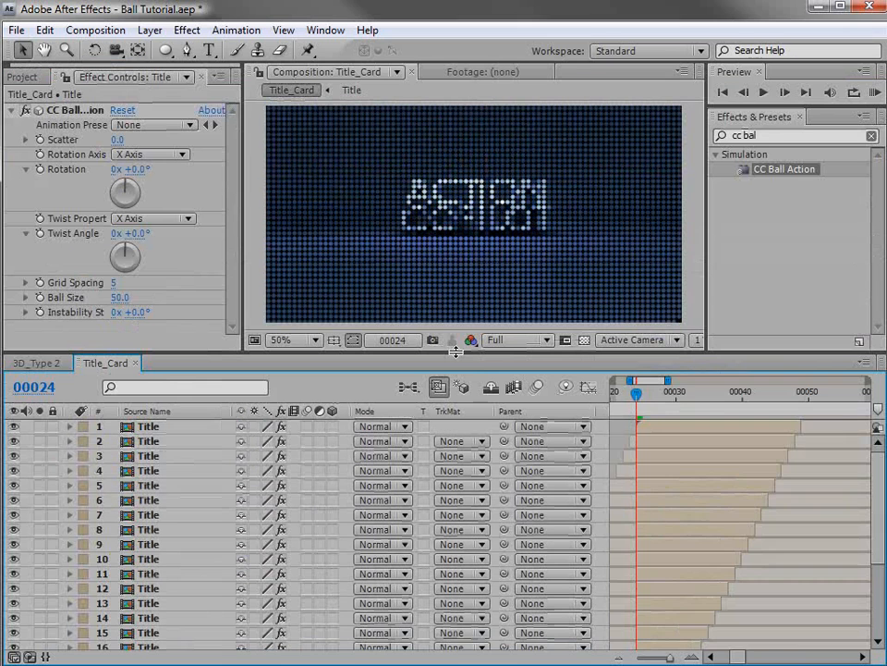
Go to frame 0 and extend the in points of all Title layers back to their earliest available frames.
key("minus")
key("minus")
key("minus")
key("minus")
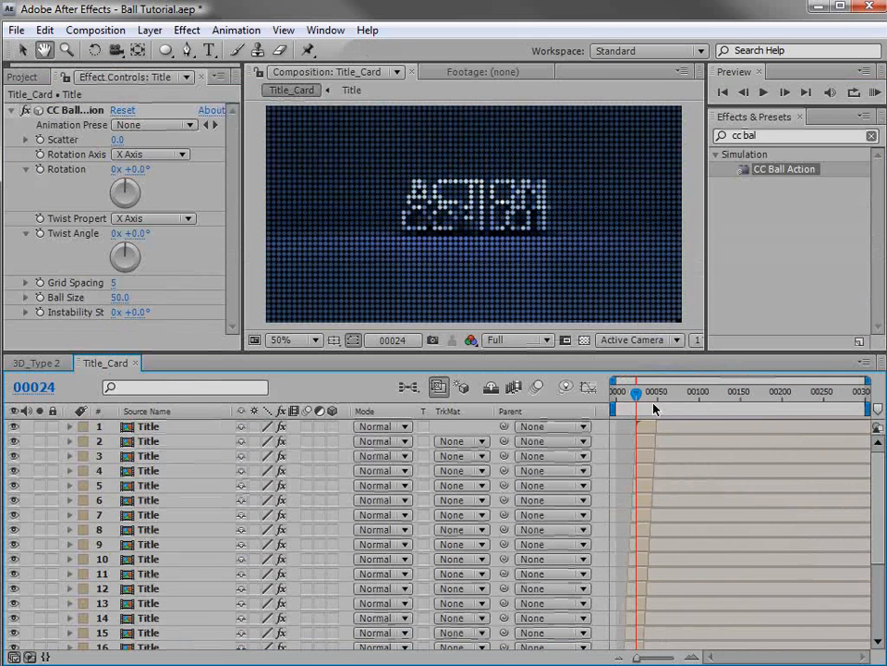
key("equal")
key("equal")
left_click_drag(696, 393, 614, 408)
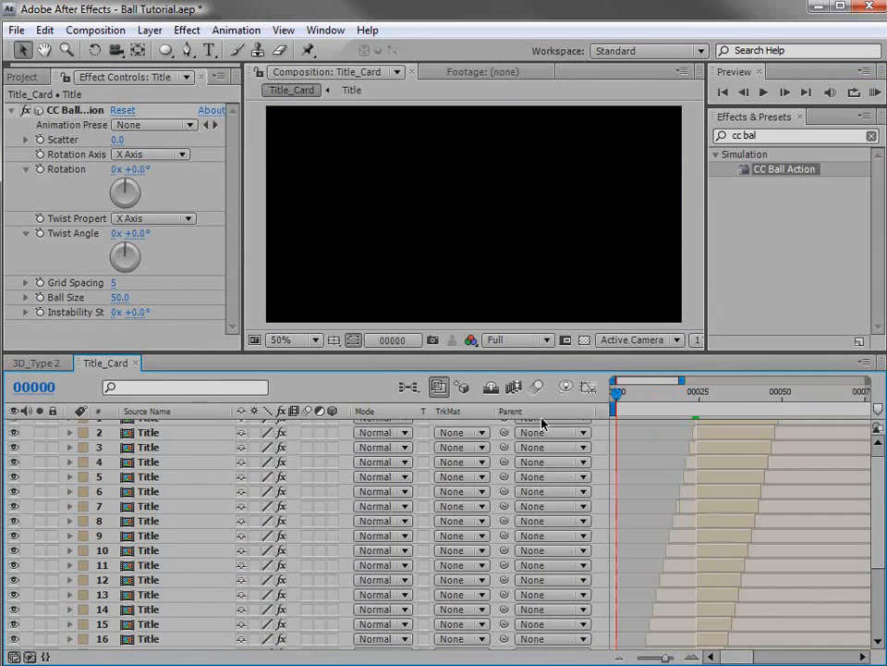
key("ctrl+a")
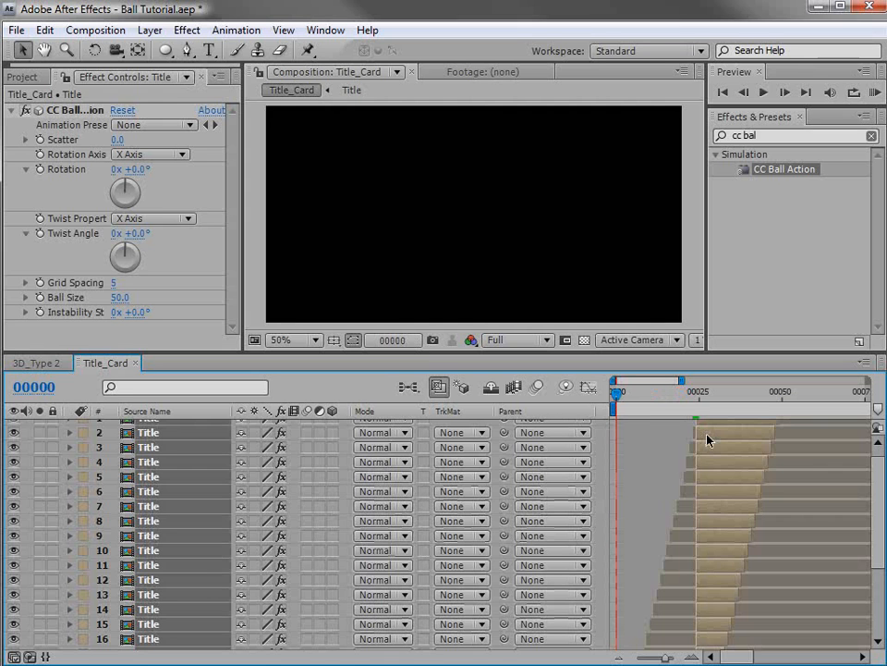
key("alt+bracketleft")
left_click(656, 443)
Extend the out points of all Title layers to frame 71.
left_click_drag(812, 400, 853, 399)
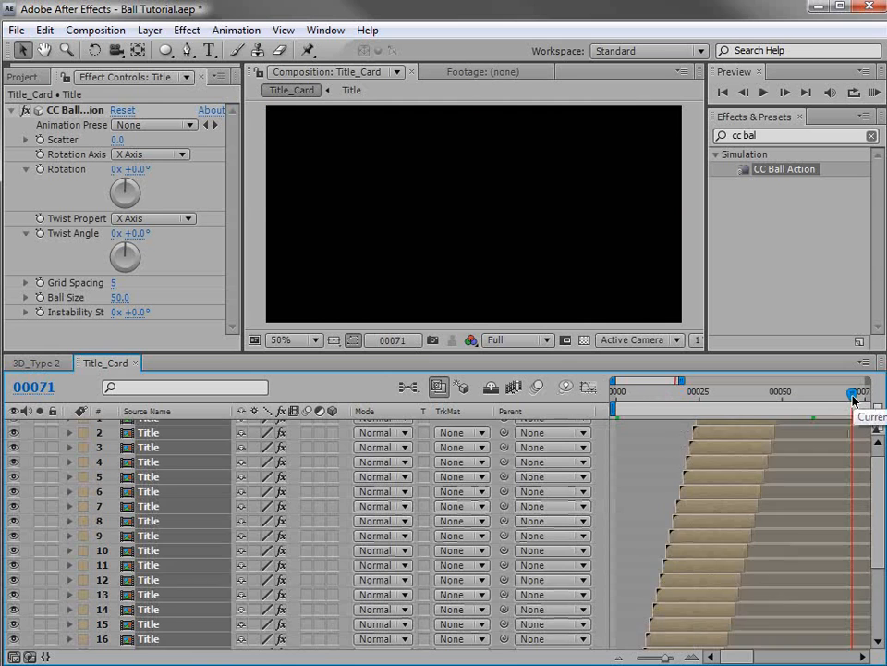
key("ctrl+a")
left_click(667, 456)
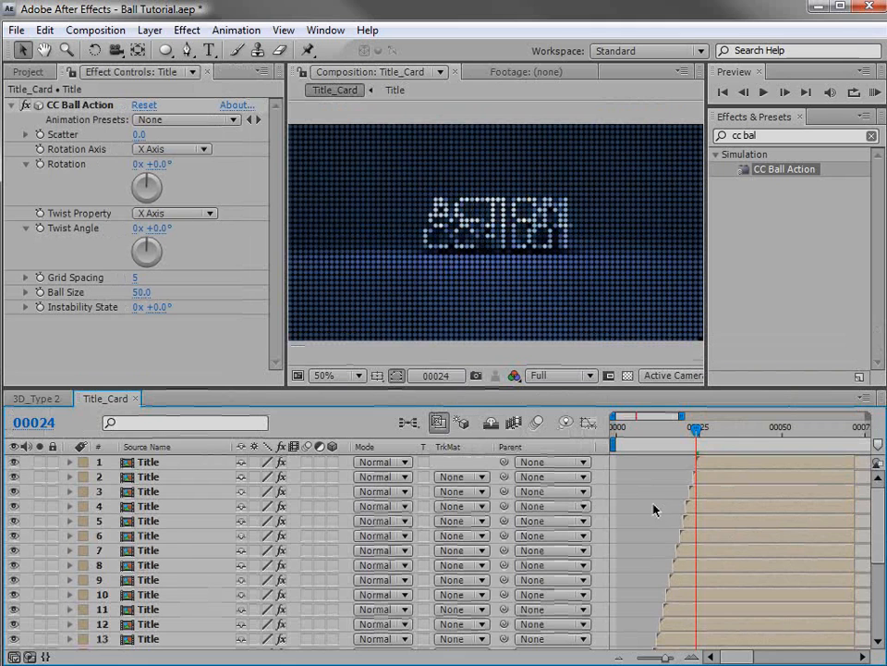
Align the starts of all 25 Title layers to frame 0, and select only layer 7 to show its ring mask.
scroll(656, 509, "down", 5)
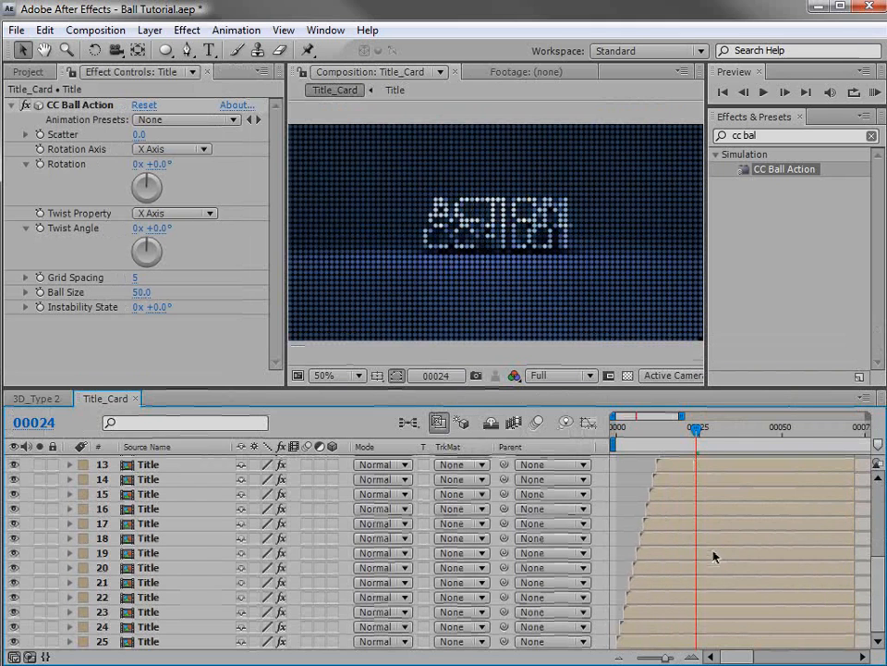
key("Home")
left_click(639, 476)
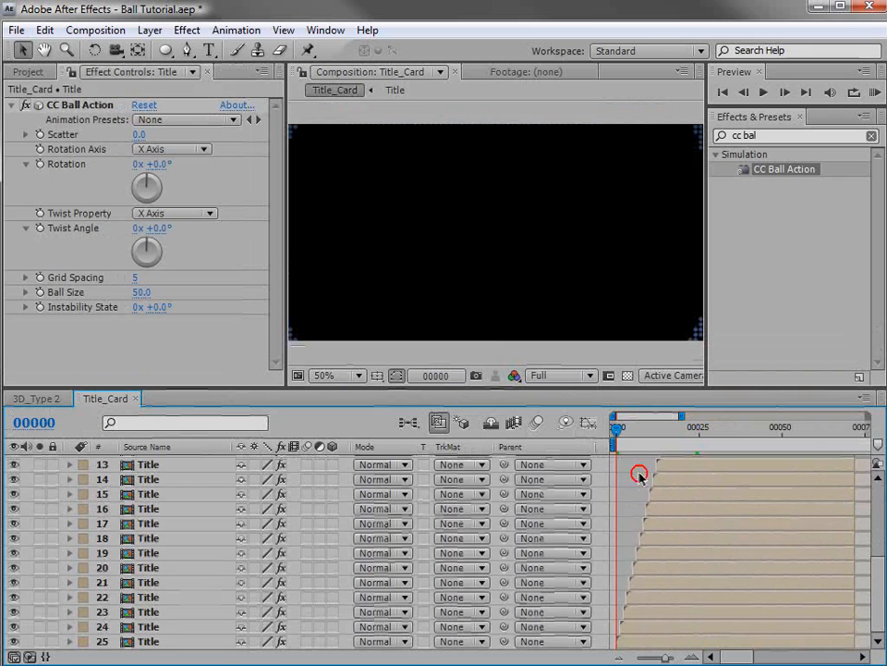
key("ctrl+a")
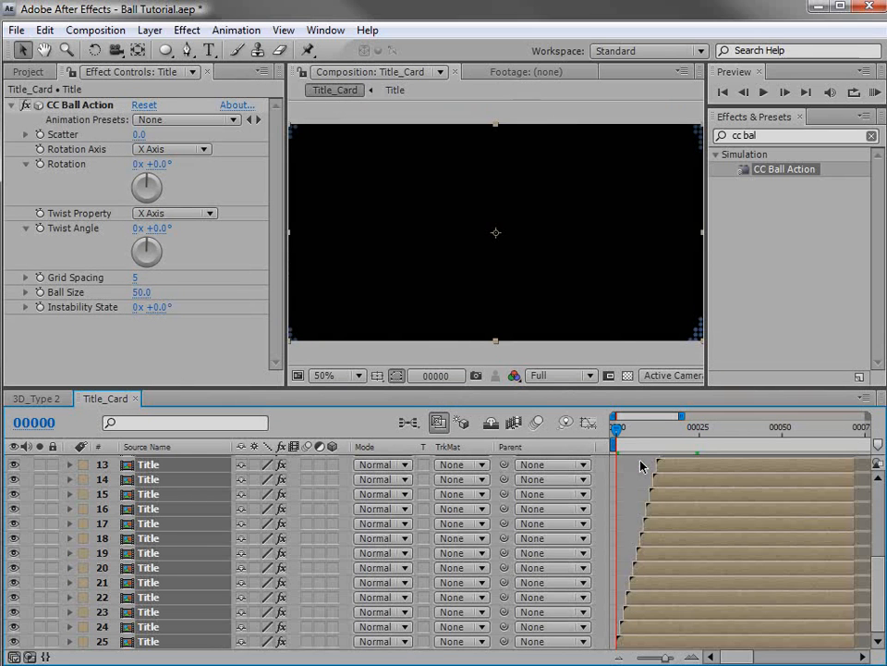
scroll(666, 532, "up", 5)
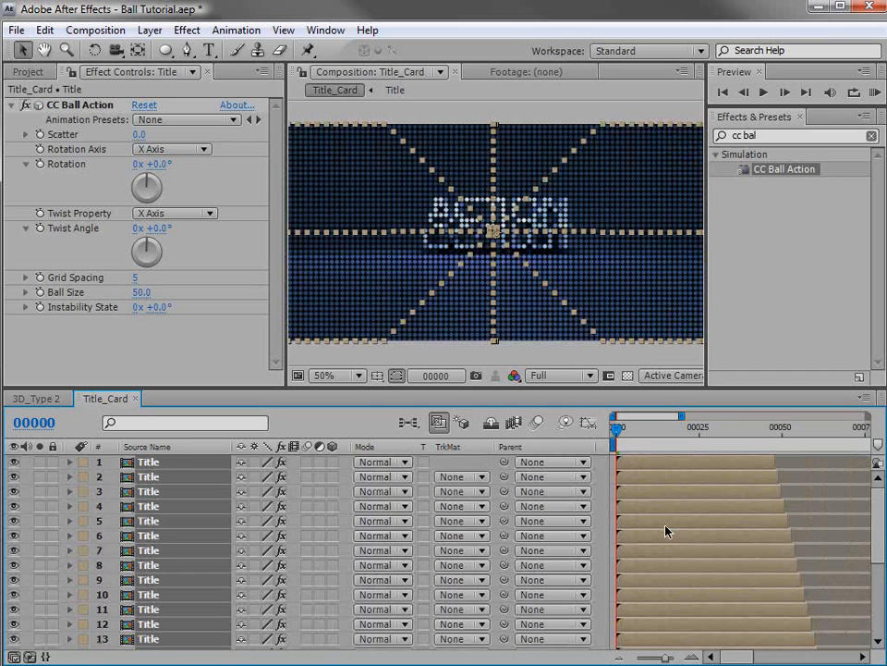
left_click(638, 549, "ctrl")
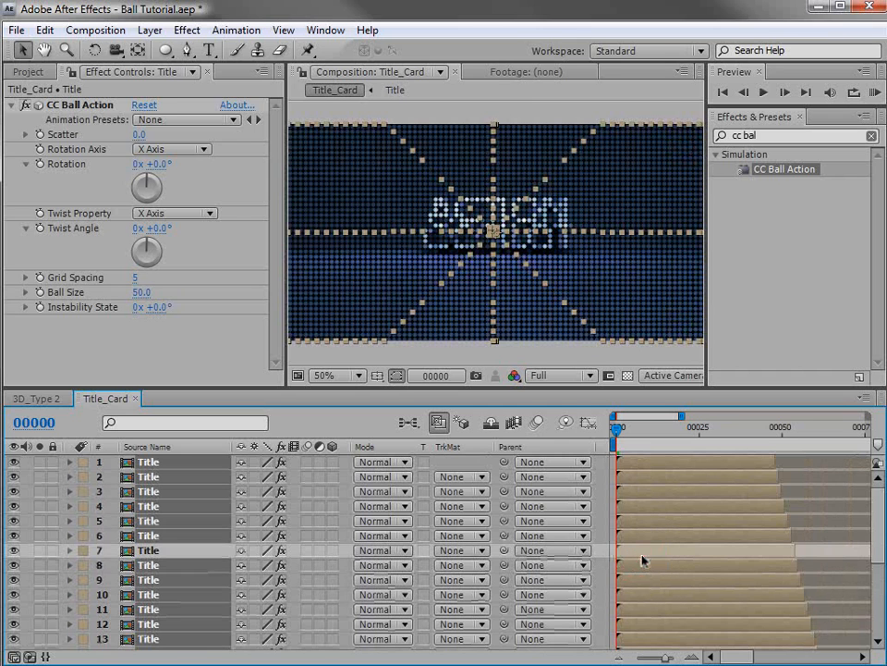
left_click(642, 553)
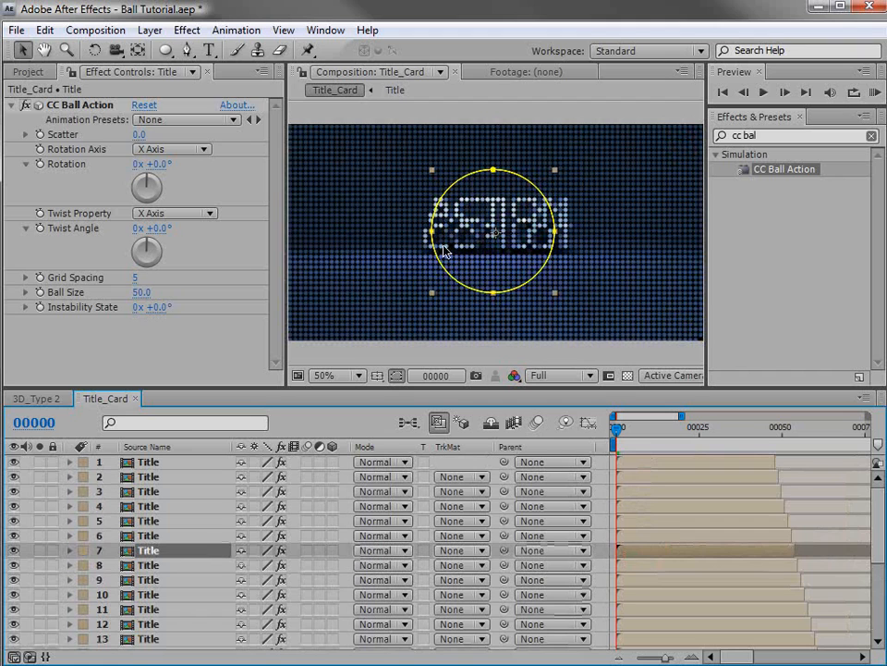
Solo Title layer 7 and start keyframes for CC Ball Action's Scatter, Rotation and Ball Size at frame 30.
left_click(39, 550)
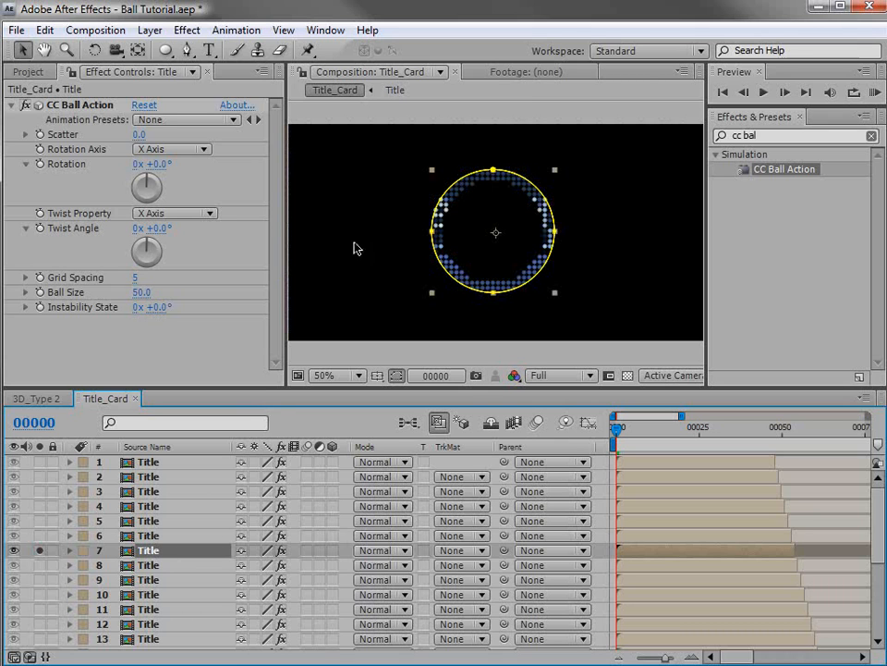
mouse_move(700, 442)
left_mouse_down()
mouse_move(696, 429)
mouse_move(716, 429)
left_mouse_up()
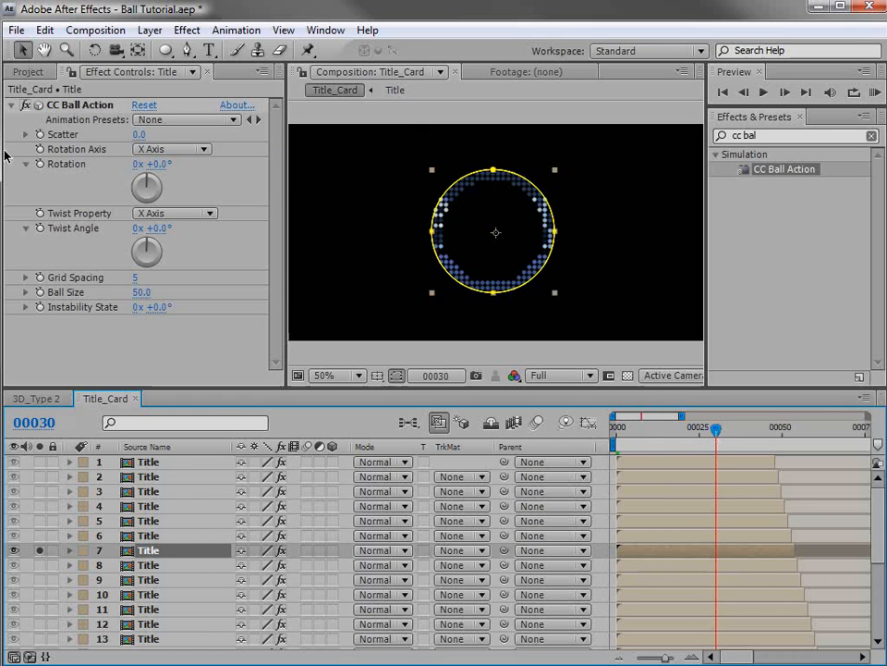
left_click(41, 135)
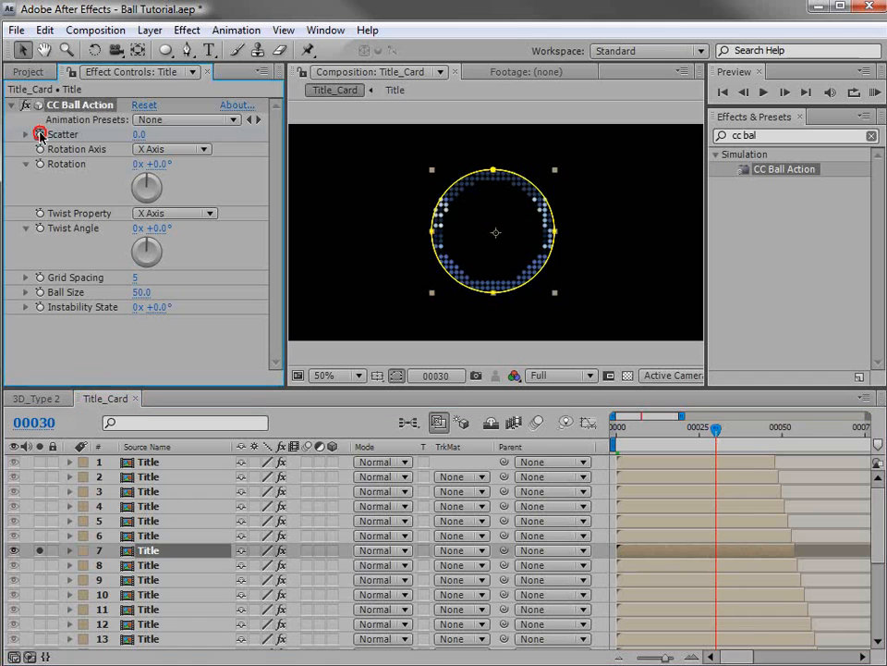
left_click(40, 164)
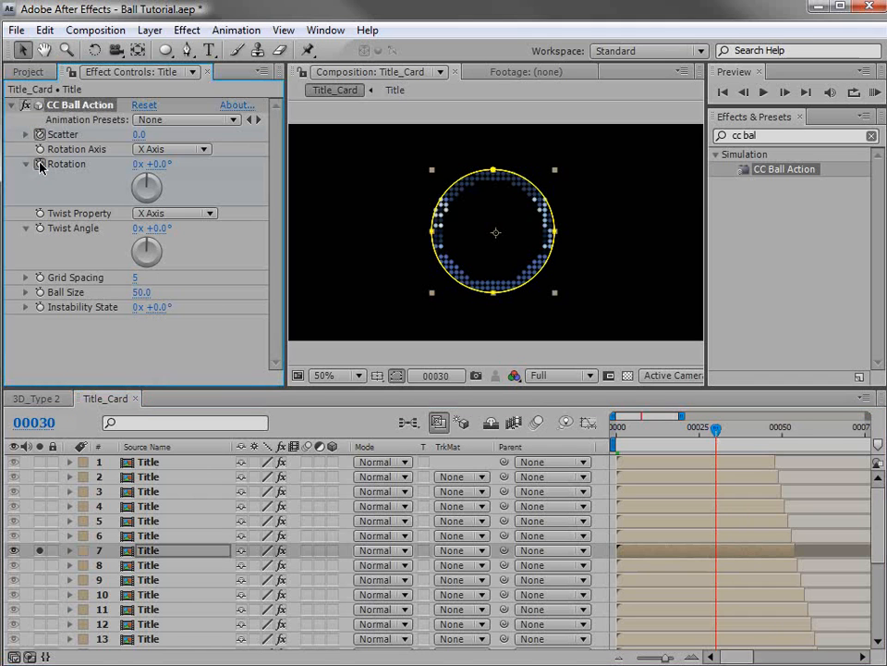
left_click(40, 292)
Set layer 7's Scatter to 27 at frame 0, and hide the mask outline in the composition view.
left_click_drag(717, 516, 608, 459)
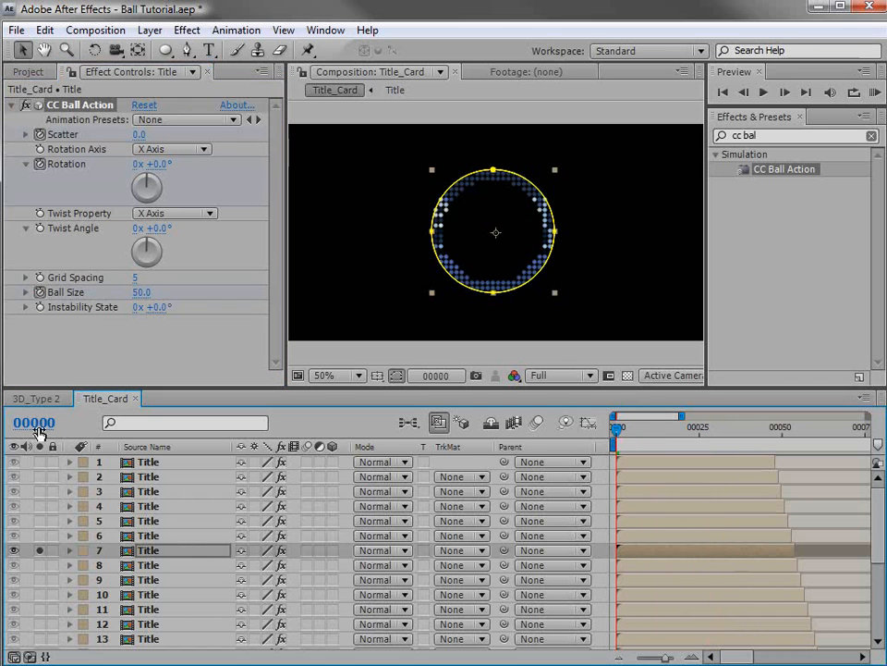
left_click_drag(138, 140, 164, 140)
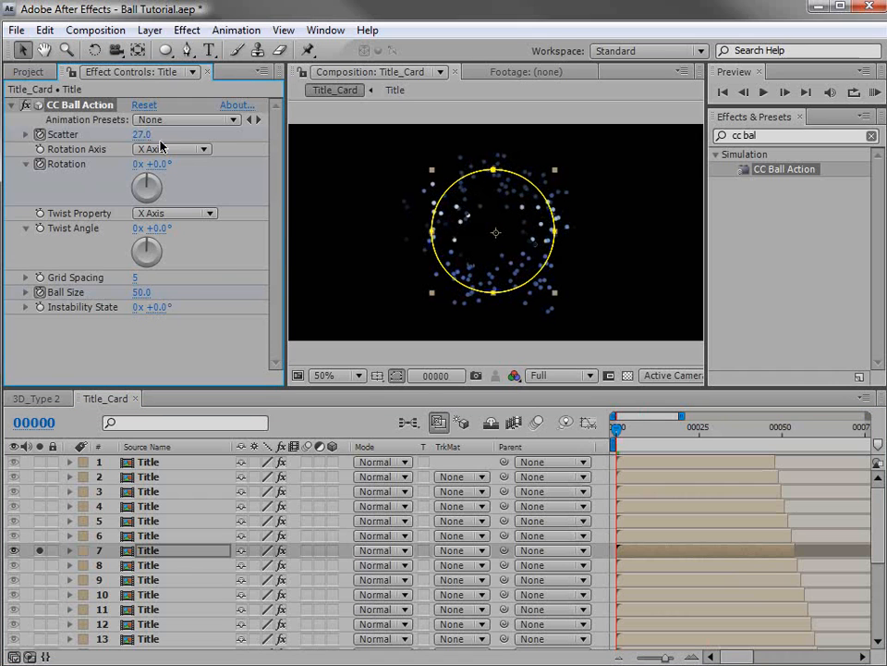
left_click(396, 375)
scroll(484, 249, "up", 1)
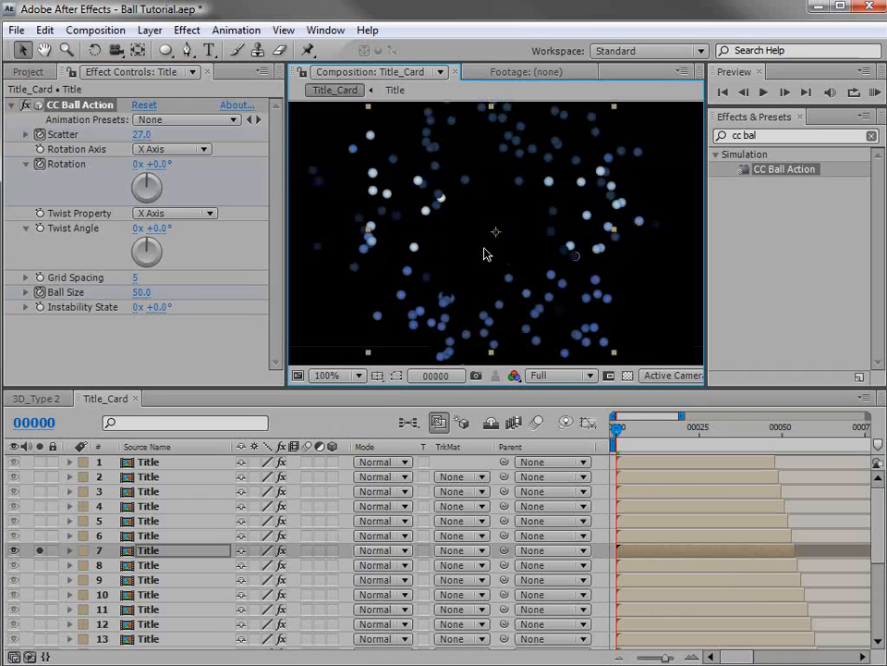
scroll(431, 226, "down", 1)
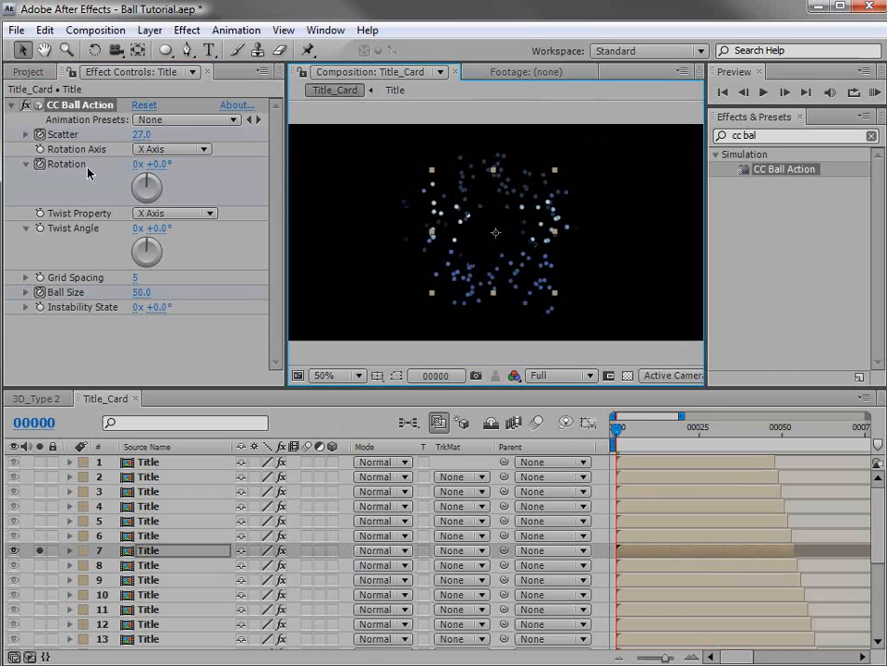
Try different rotation axes for layer 7's balls at frame 0, settling on Y Axis with Rotation at 46°.
left_click_drag(167, 163, 202, 163)
left_click(174, 148)
left_click(181, 171)
left_click(176, 149)
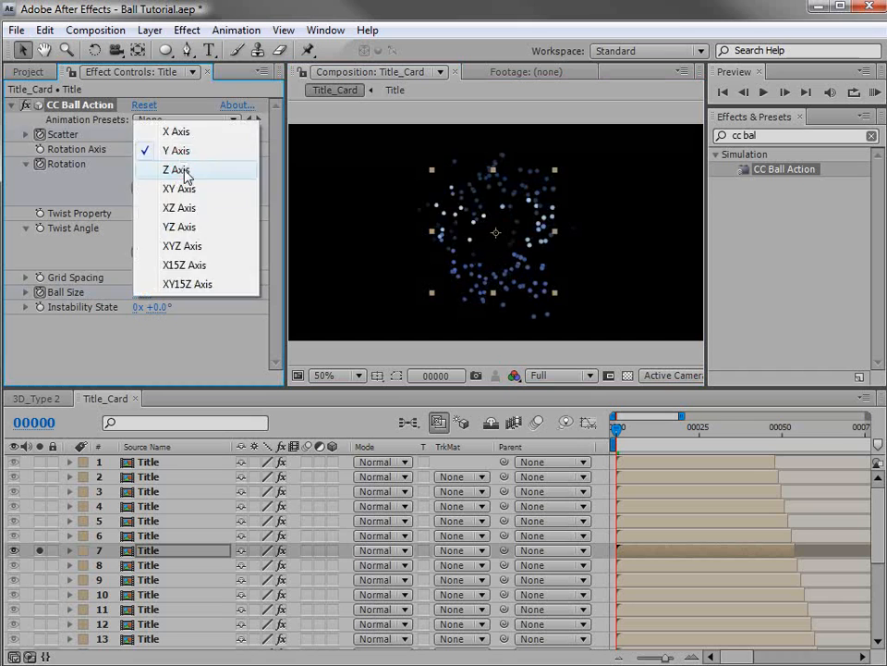
left_click(182, 170)
mouse_move(166, 164)
left_mouse_down()
mouse_move(184, 165)
mouse_move(165, 164)
left_mouse_up()
left_click(176, 149)
left_click(176, 132)
mouse_move(619, 432)
left_mouse_down()
mouse_move(656, 432)
mouse_move(618, 432)
left_mouse_up()
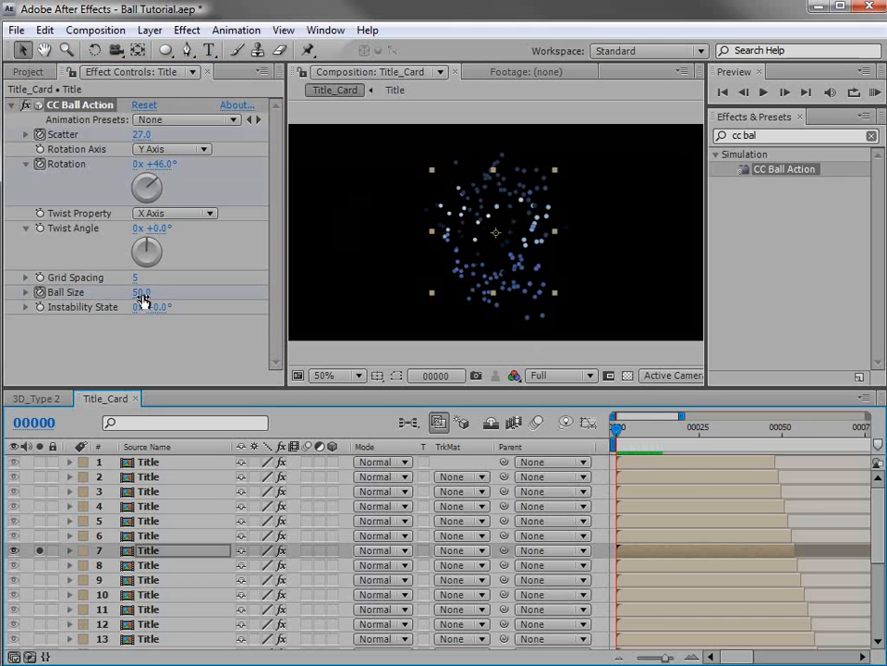
Set layer 7's Ball Size to 0 at frame 0.
left_click(142, 294)
type("0")
key("Return")
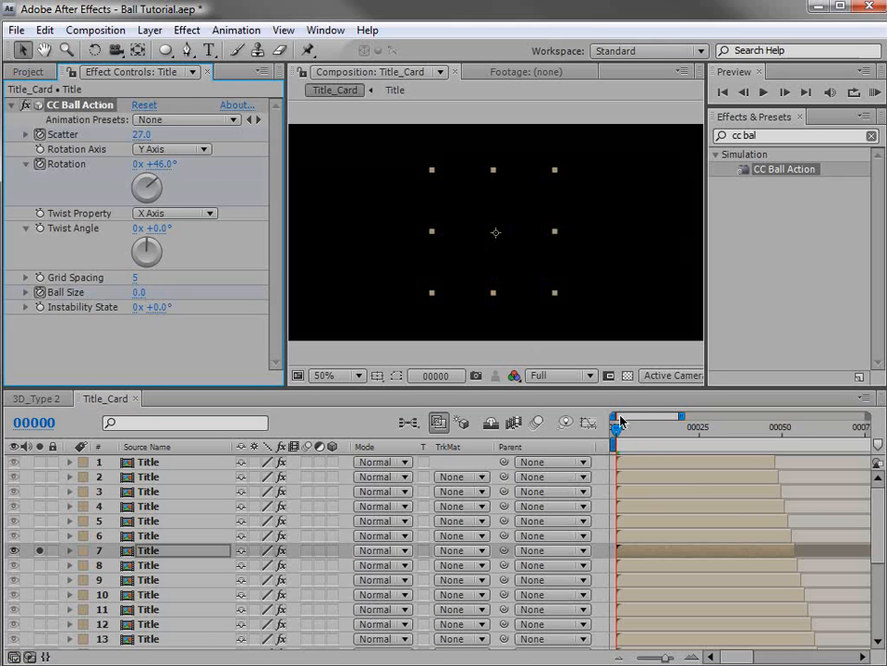
Preview the first frames, switch to the BOX_animation movie player to examine the particle look, and return to After Effects.
mouse_move(613, 427)
left_mouse_down()
mouse_move(715, 435)
mouse_move(618, 431)
left_mouse_up()
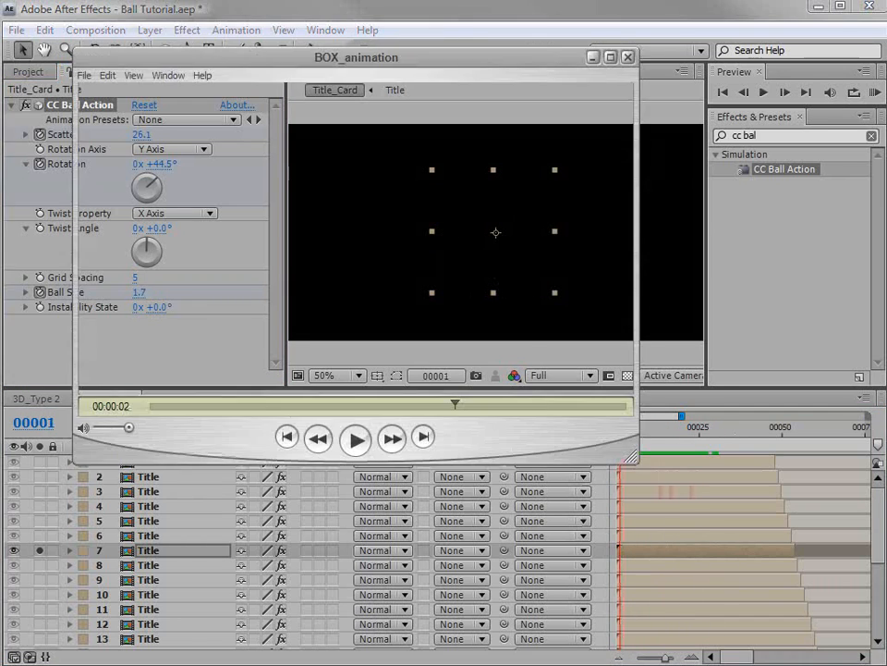
left_click_drag(449, 404, 539, 406)
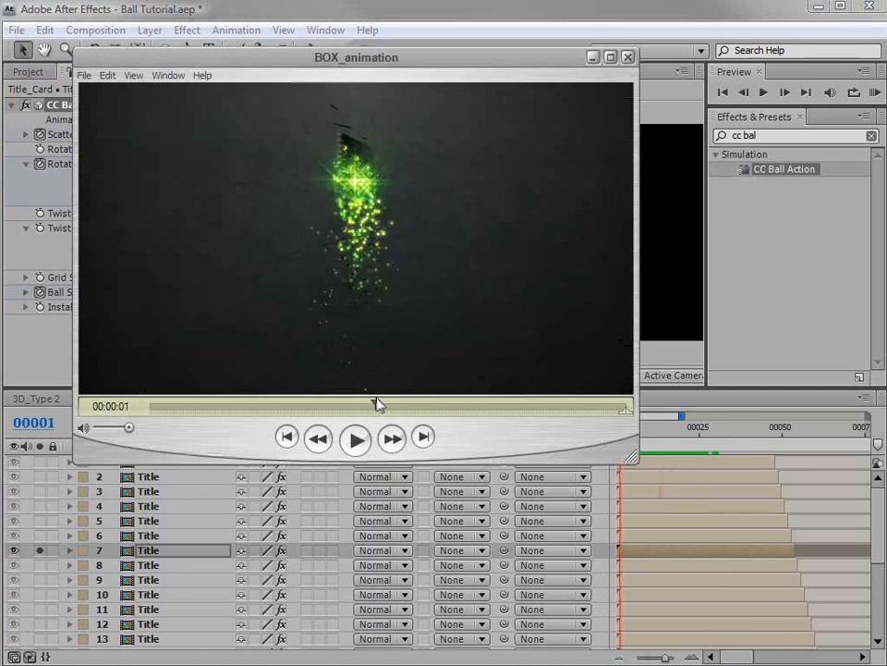
left_click(252, 13)
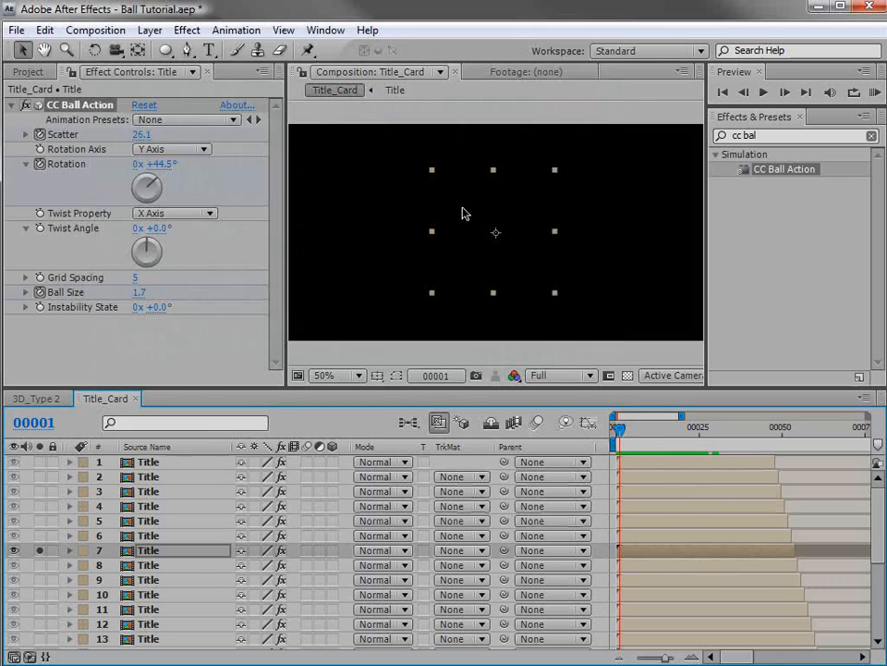
Set layer 7's Ball Size to 109.7 at frame 1, and add the Fast Blur and Exposure effects to the layer.
left_click_drag(140, 293, 232, 289)
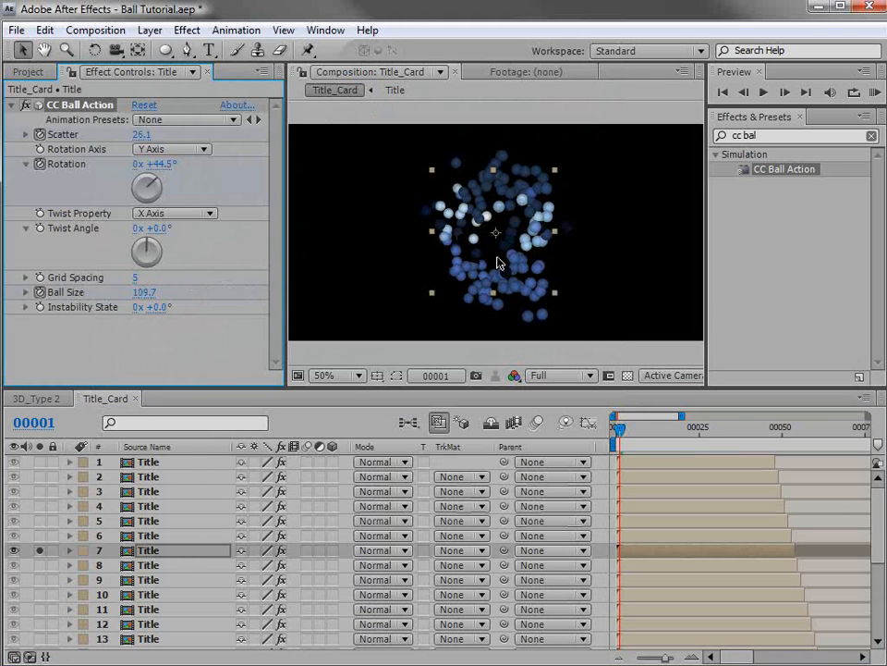
left_click(189, 29)
mouse_move(228, 155)
left_click(418, 305)
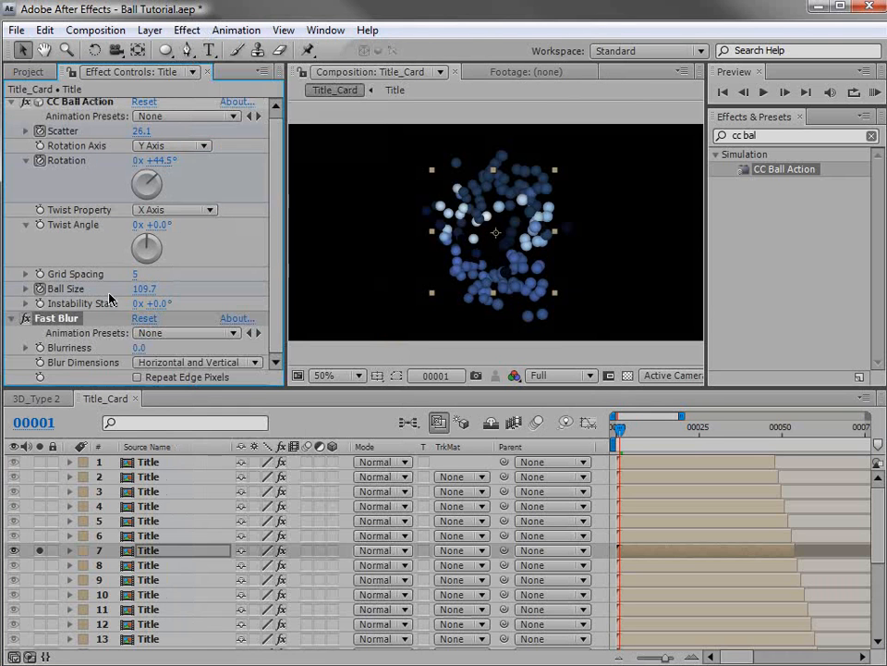
left_click(194, 28)
mouse_move(221, 189)
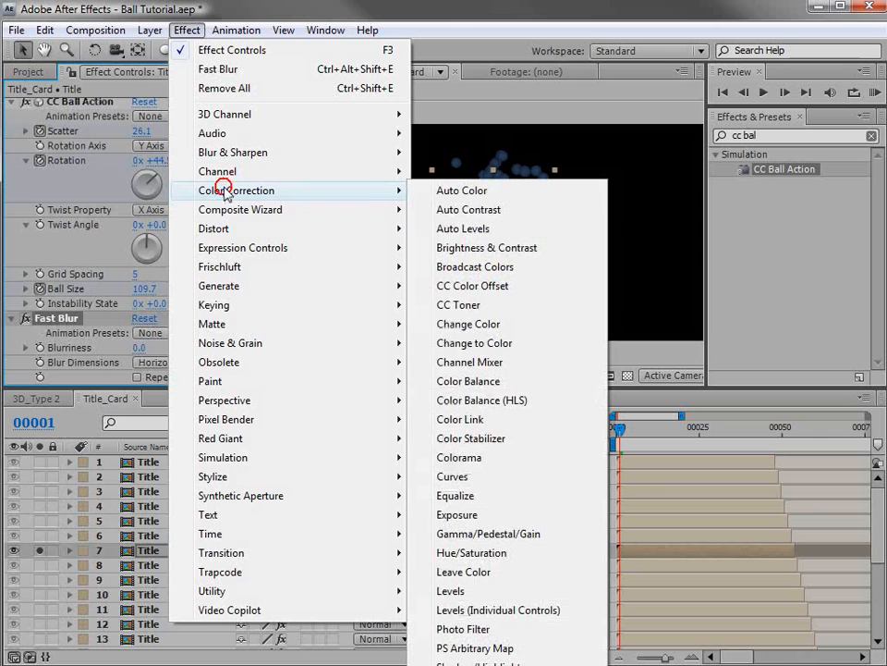
left_click(456, 515)
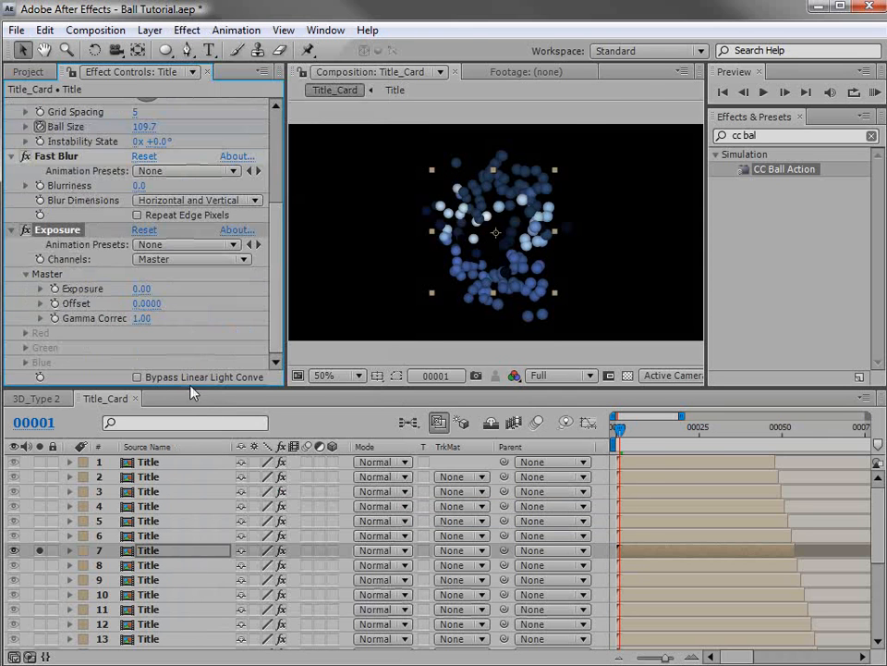
Reveal layer 7's keyframes and move the Ball Size keyframe from frame 1 onto the one at frame 0.
key("u")
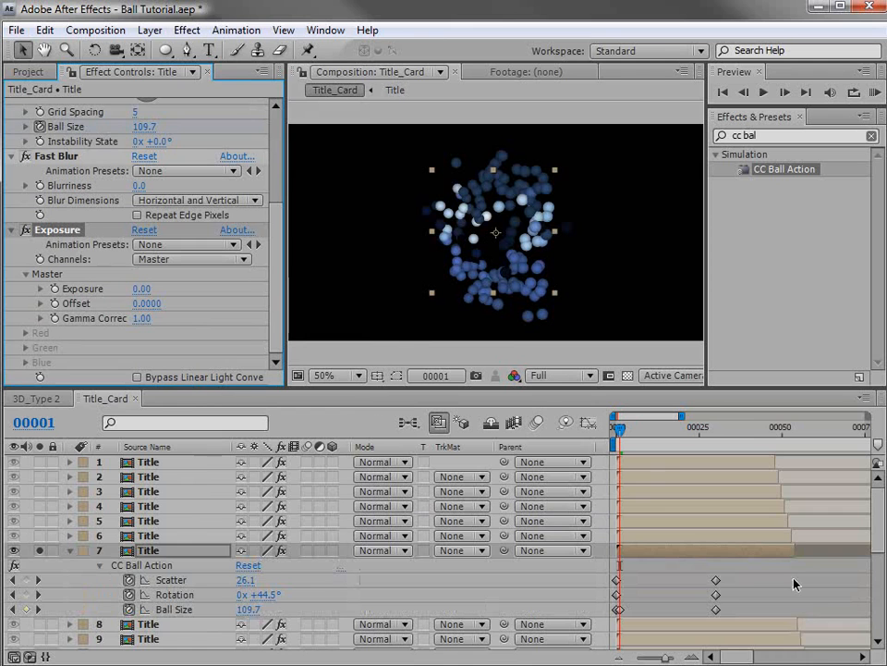
key("equal")
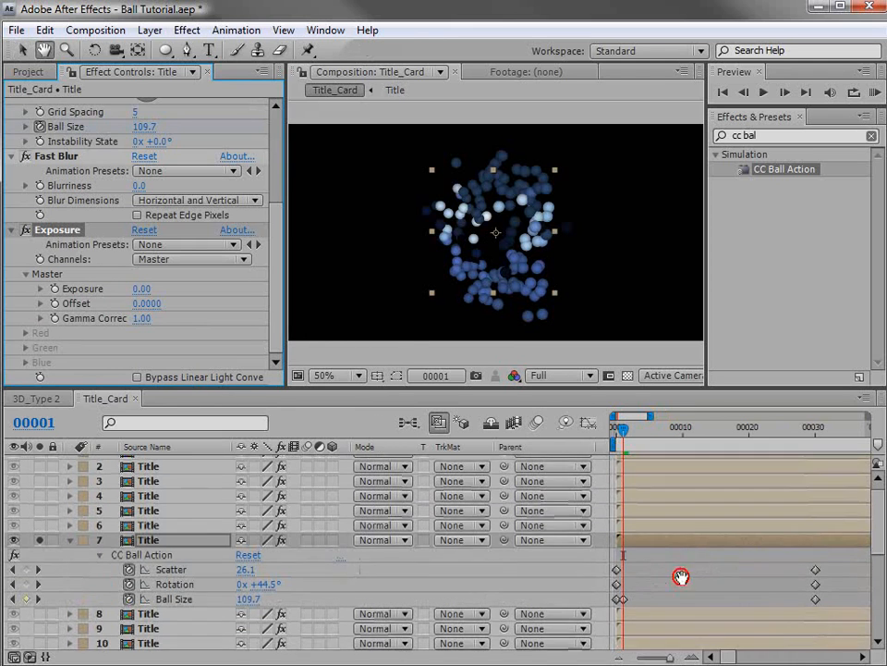
scroll(657, 587, "down", 1)
left_click(618, 586)
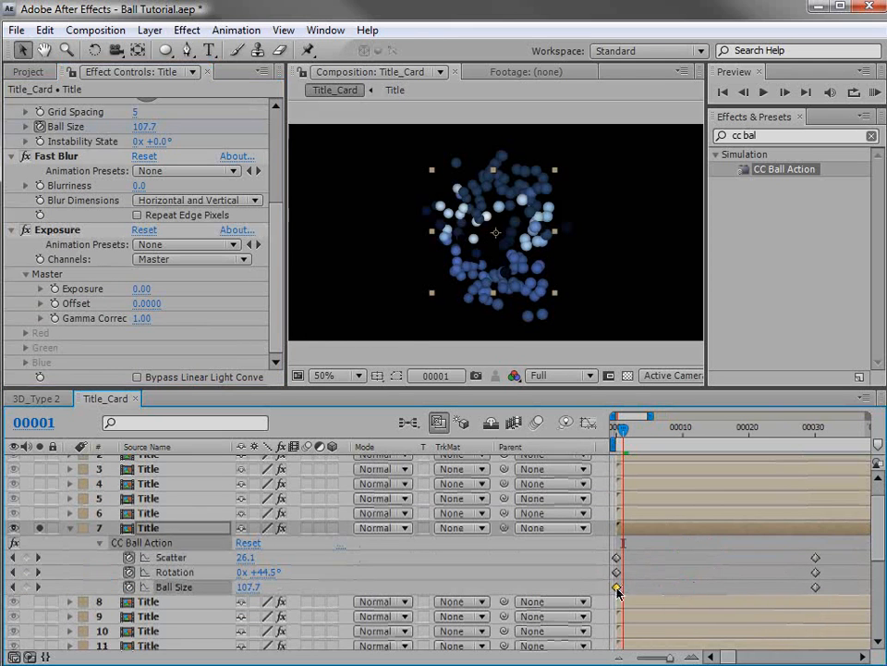
Keyframe layer 7's Fast Blur Blurriness at 60, reveal the effect properties, and move that keyframe to frame 0.
left_click(39, 185)
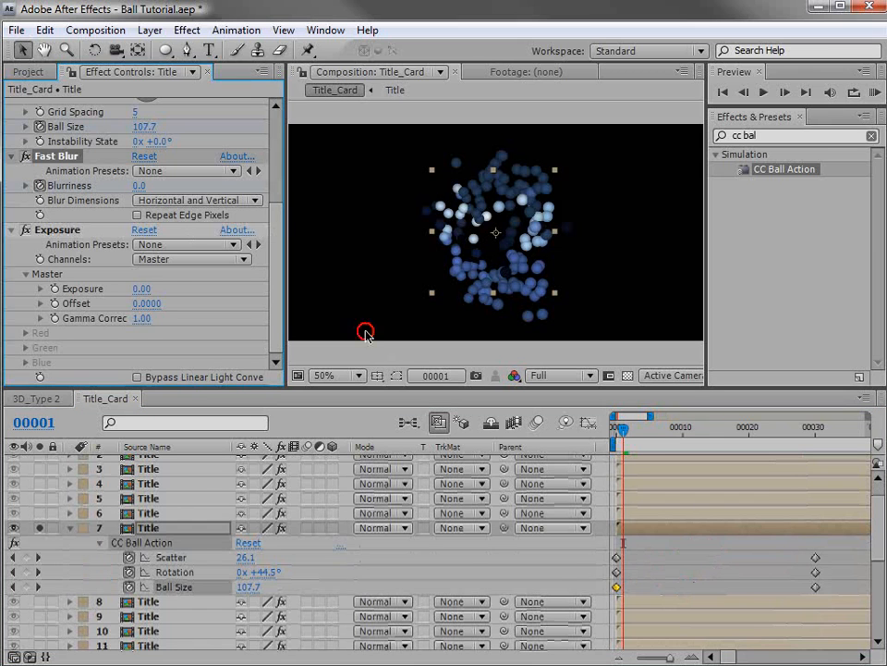
left_click(139, 186)
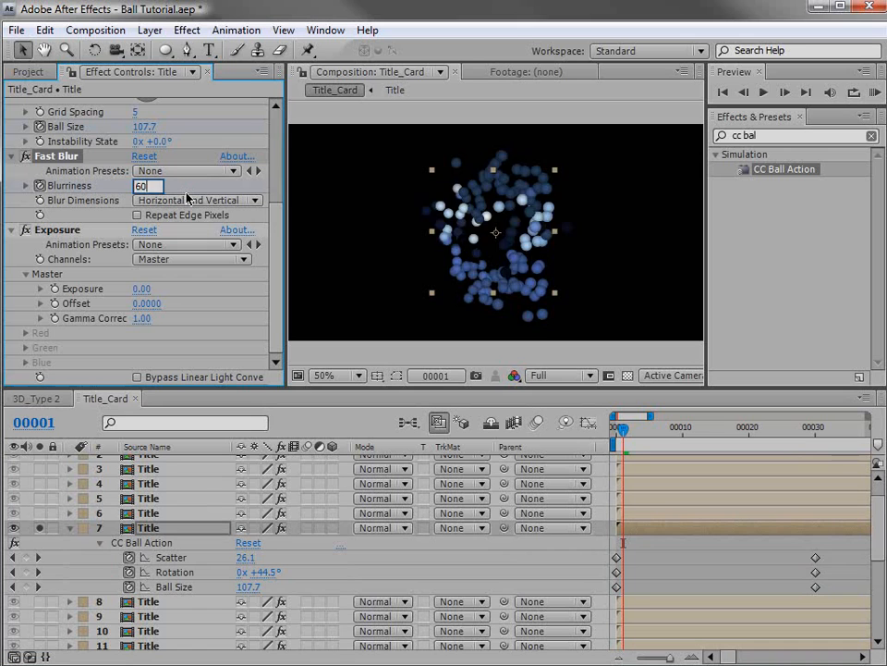
key("Return")
key("u")
key("u")
key("u")
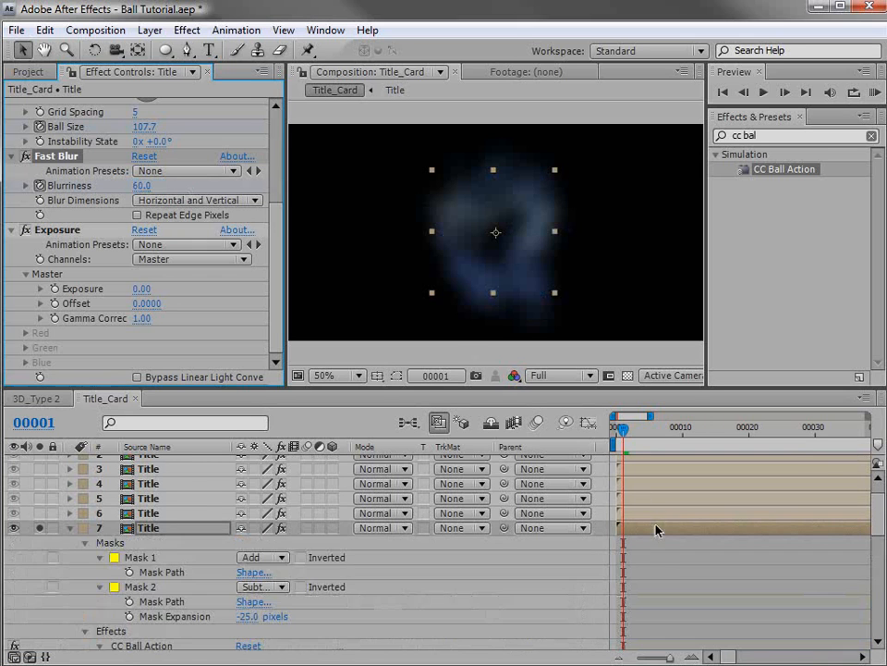
scroll(659, 527, "down", 3)
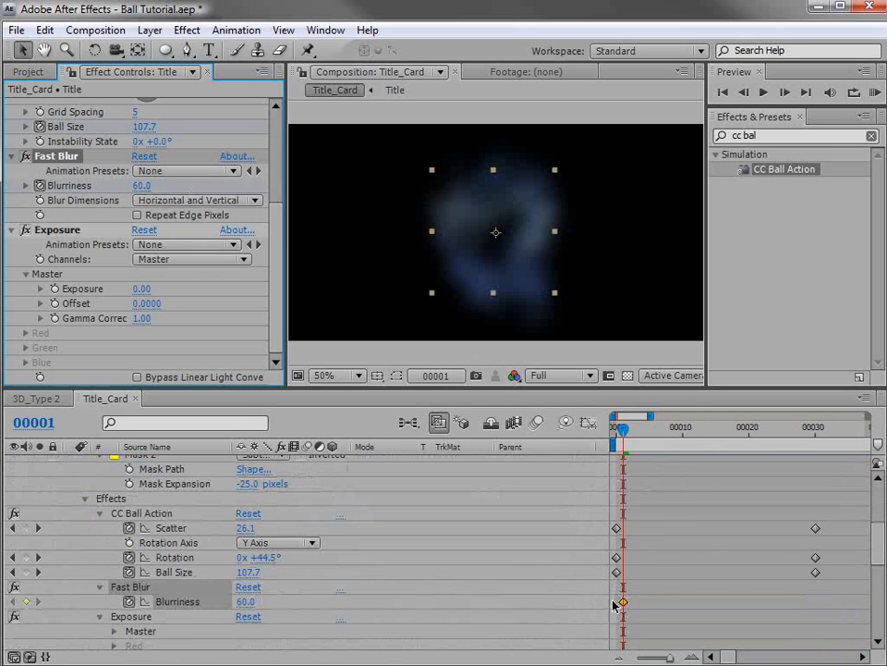
Set Fast Blur's Blurriness to 0 at frame 30.
left_click_drag(701, 431, 814, 431)
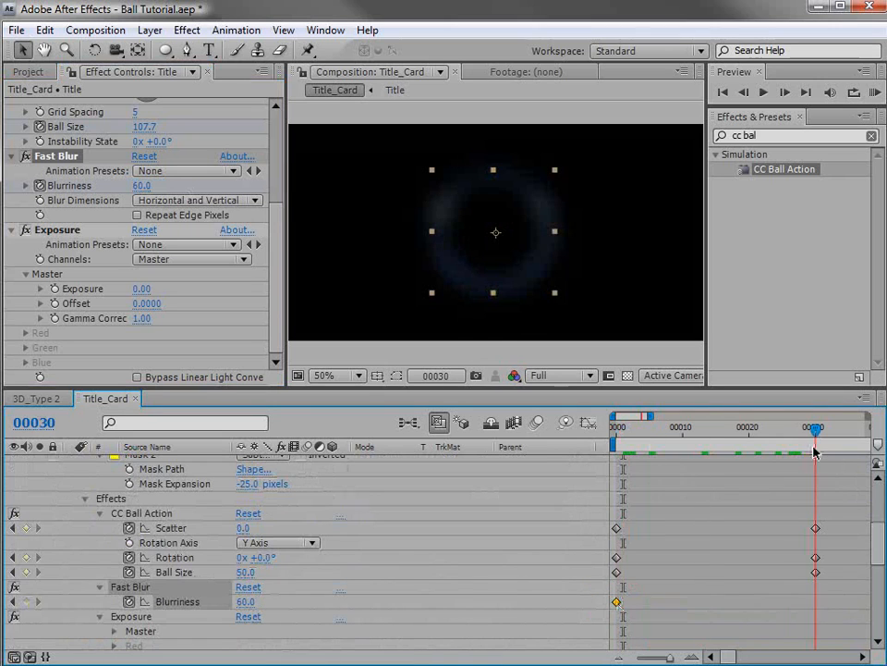
left_click(141, 185)
type("0")
key("Return")
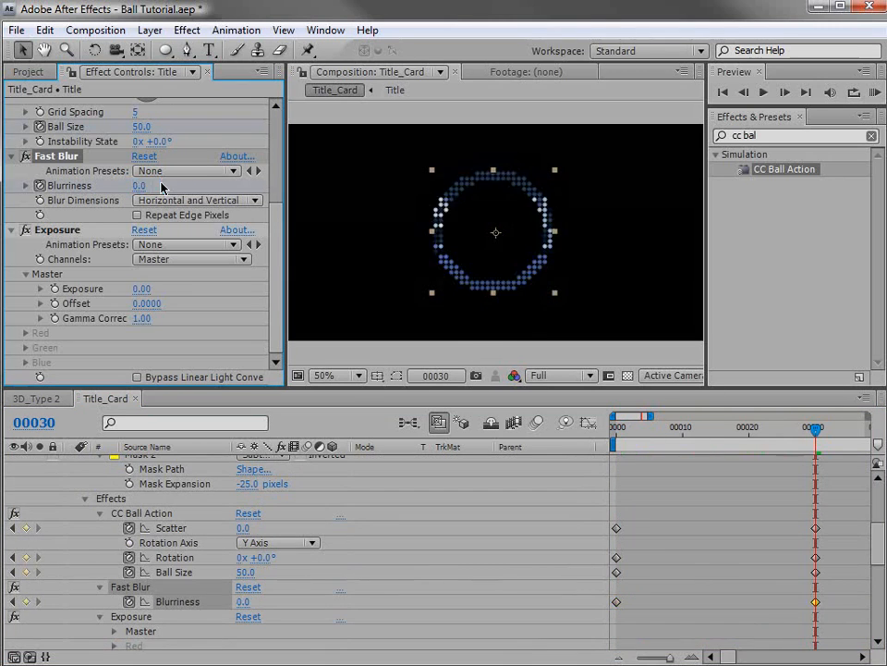
Go to frame 28 and start keyframes for the Exposure effect's master Exposure at 0.
left_click(59, 233)
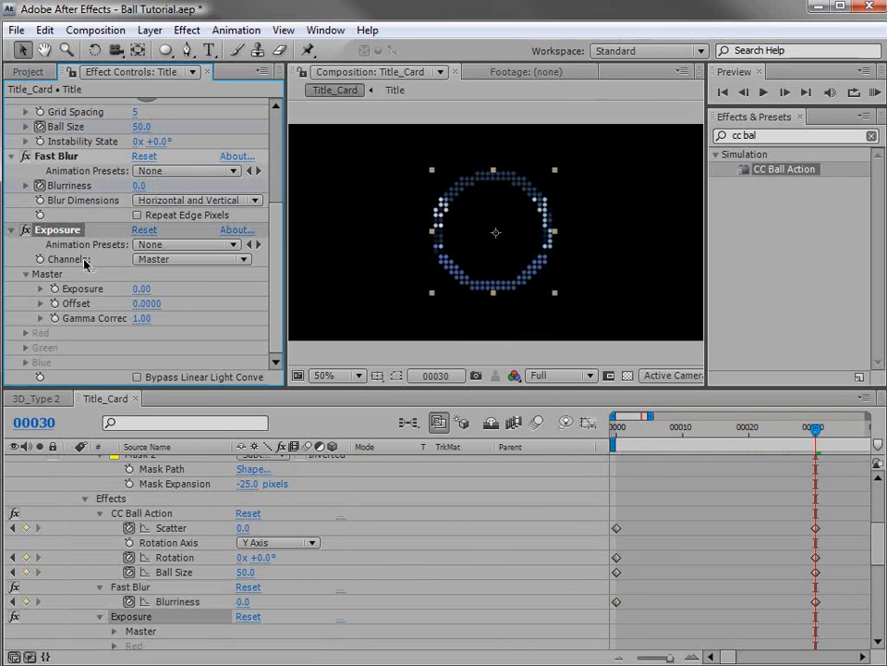
key("Page_Up")
key("Page_Up")
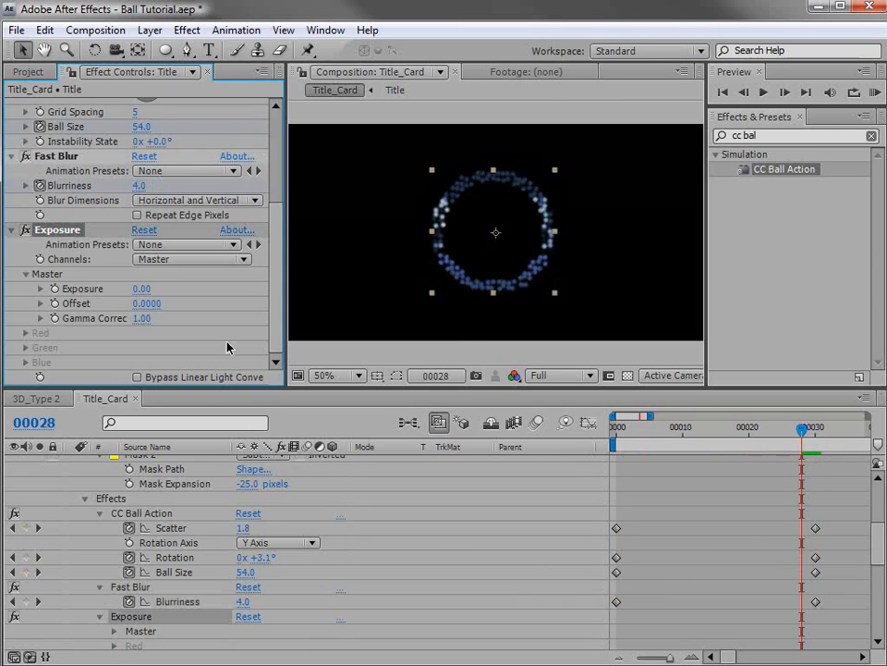
left_click(54, 290)
Set the master Exposure to 2 at frame 30.
key("Page_Down")
key("Page_Down")
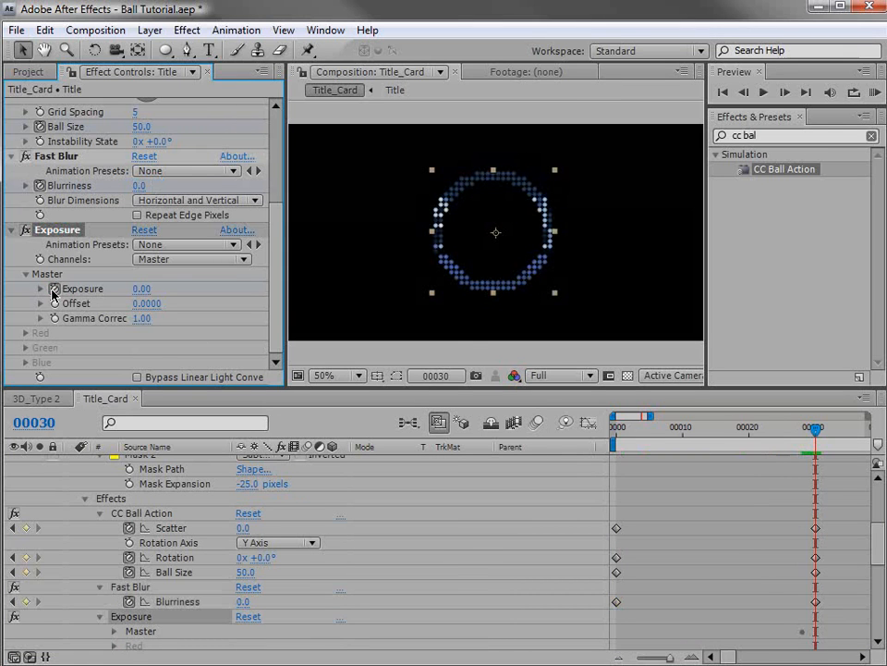
left_click(141, 289)
type("2")
key("Return")
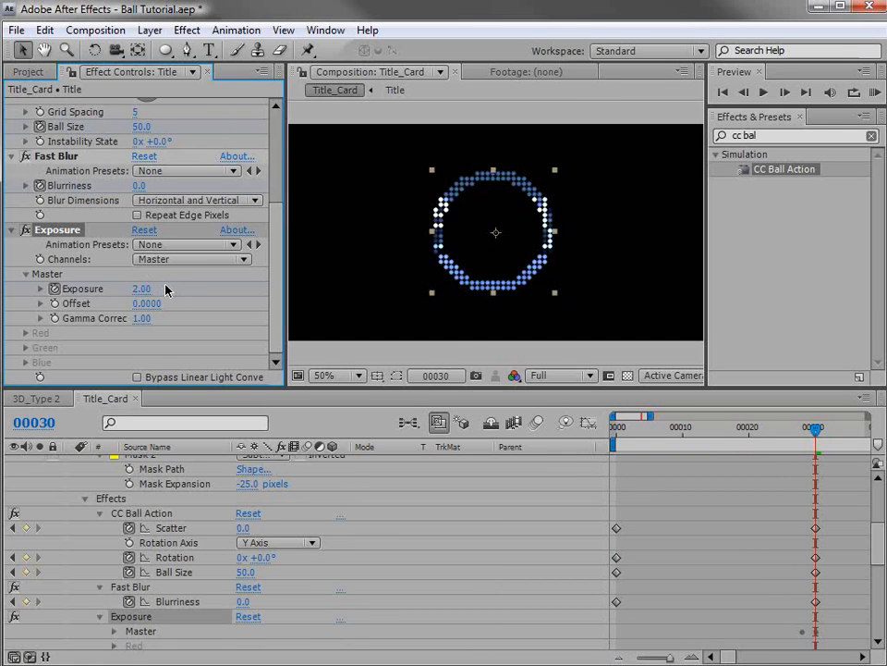
Set the master Exposure back to 0 at frame 47.
scroll(787, 551, "up", 1)
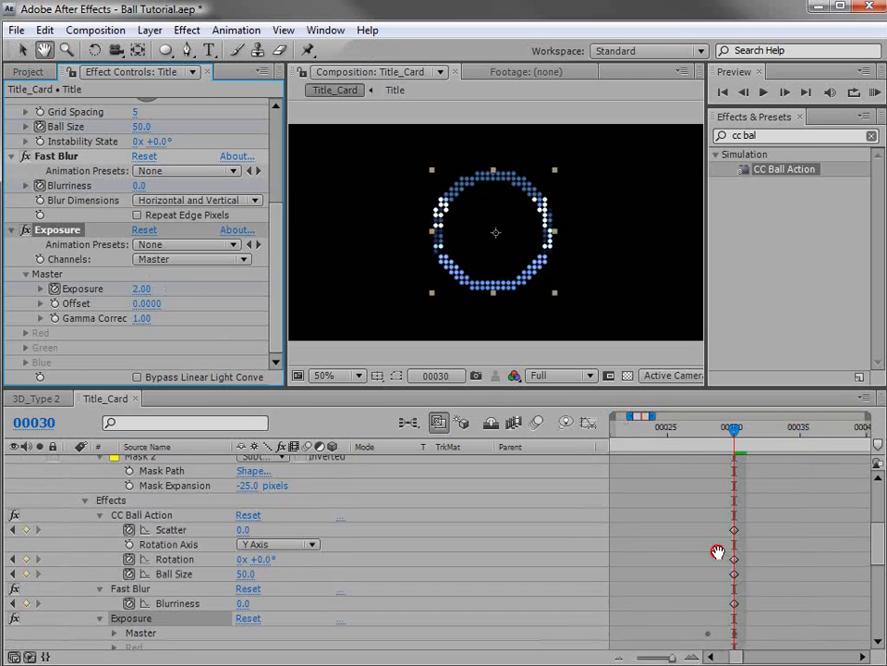
key("=")
key("minus")
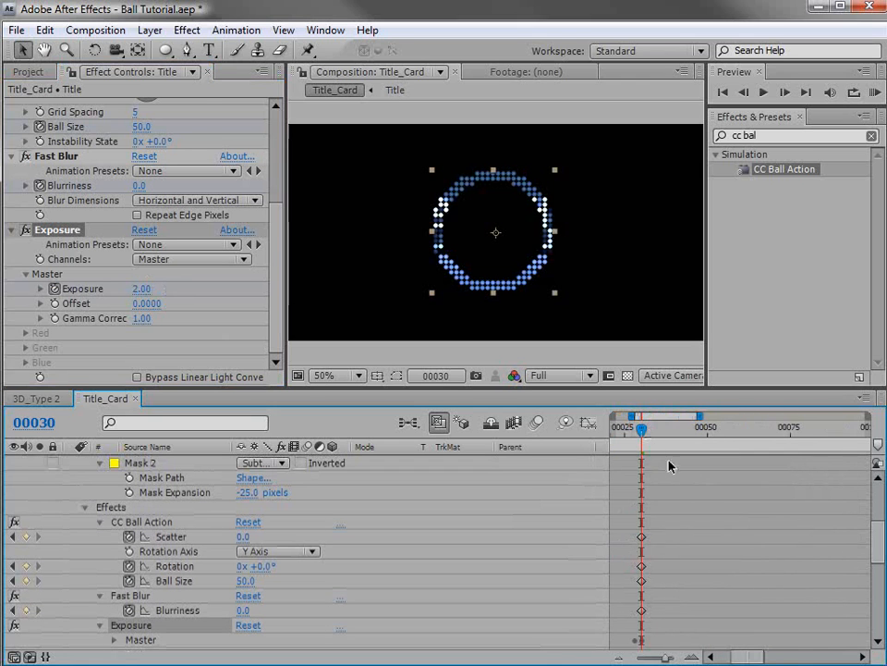
left_click_drag(647, 437, 697, 440)
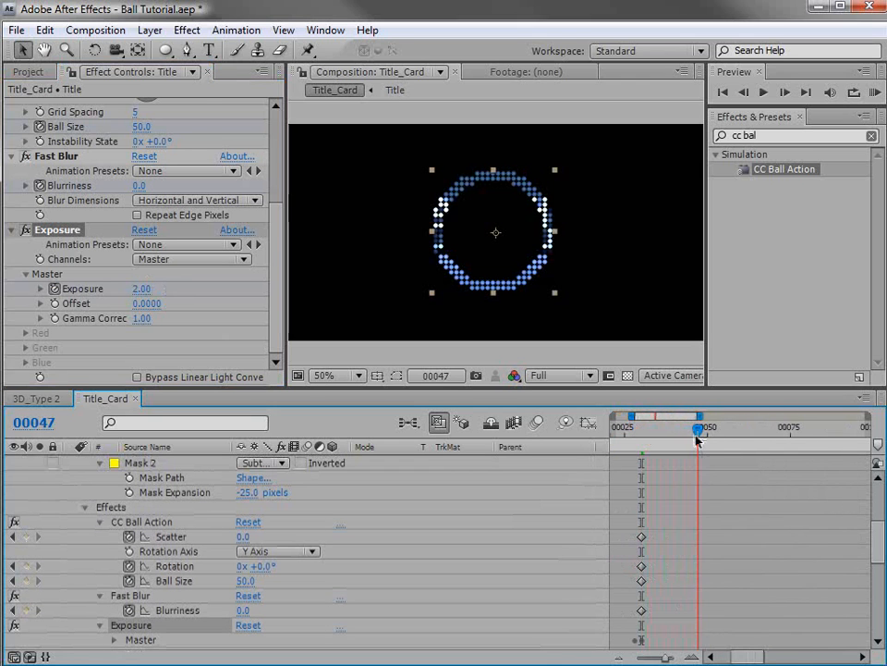
left_click(141, 288)
type("0")
key("Return")
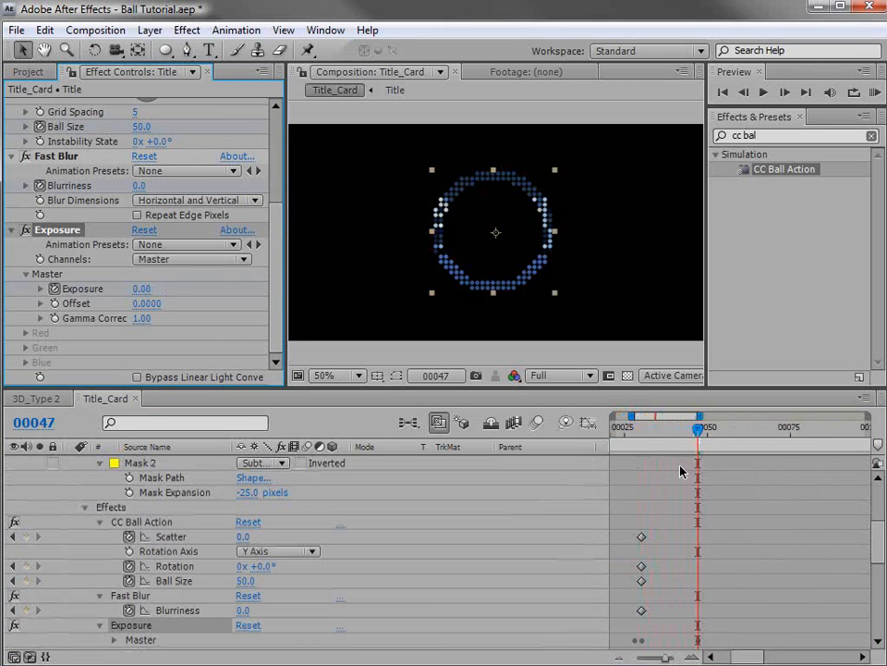
Scrub through the wave_web1 reference movie to examine how the dots settle and brighten along the wave.
key("minus")
key("minus")
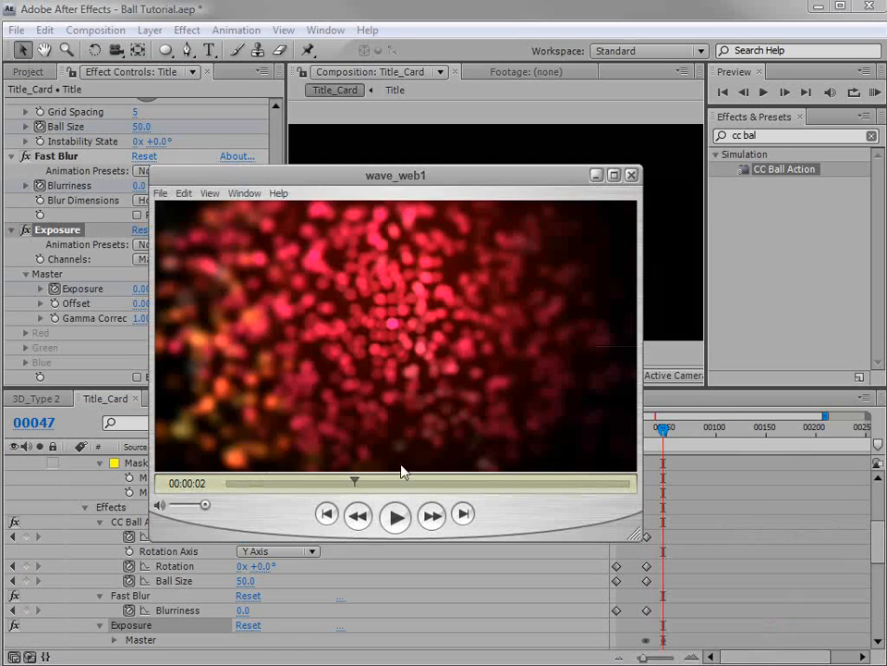
left_click_drag(357, 482, 422, 491)
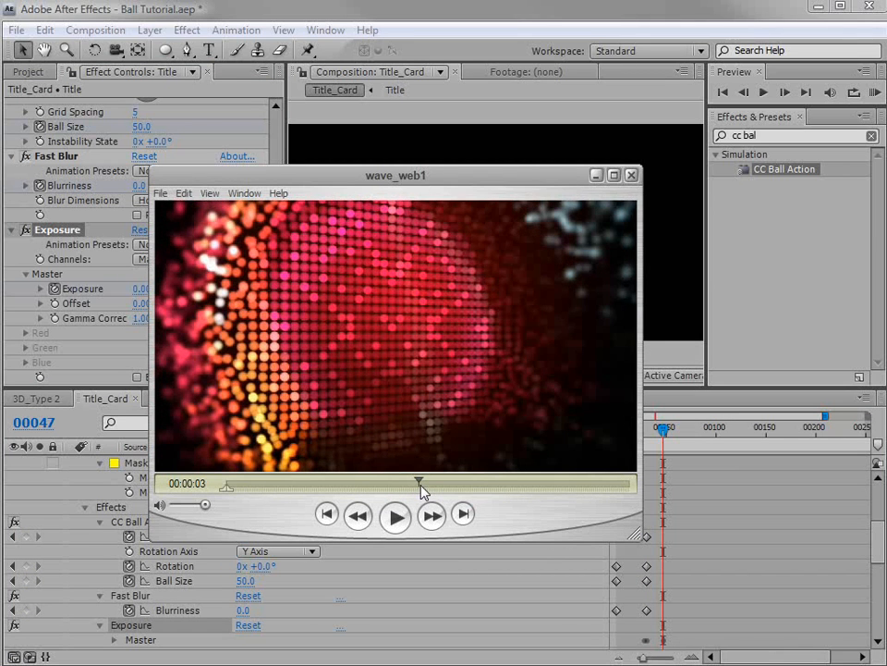
left_click_drag(420, 489, 491, 483)
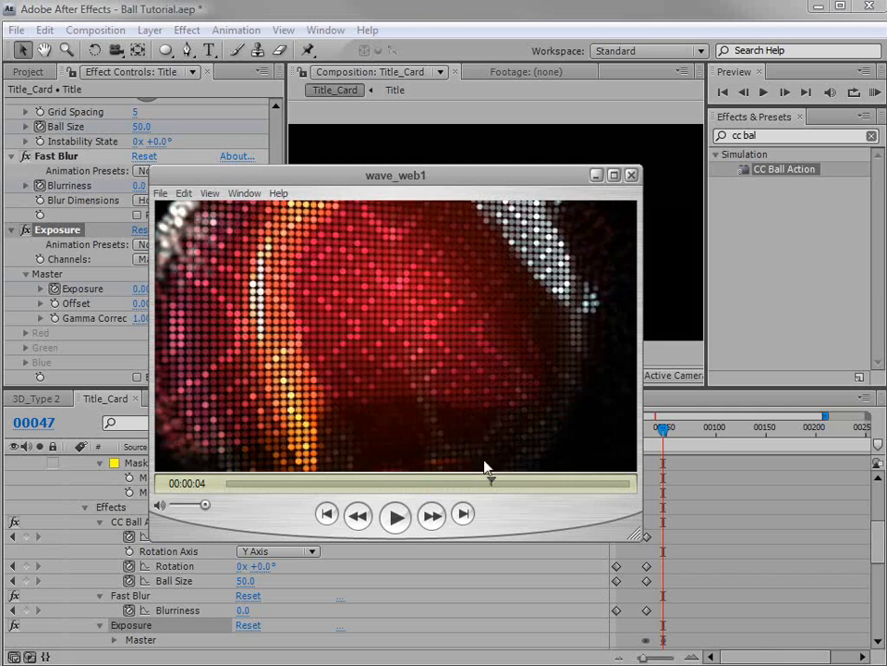
left_click_drag(471, 482, 431, 482)
left_click(348, 11)
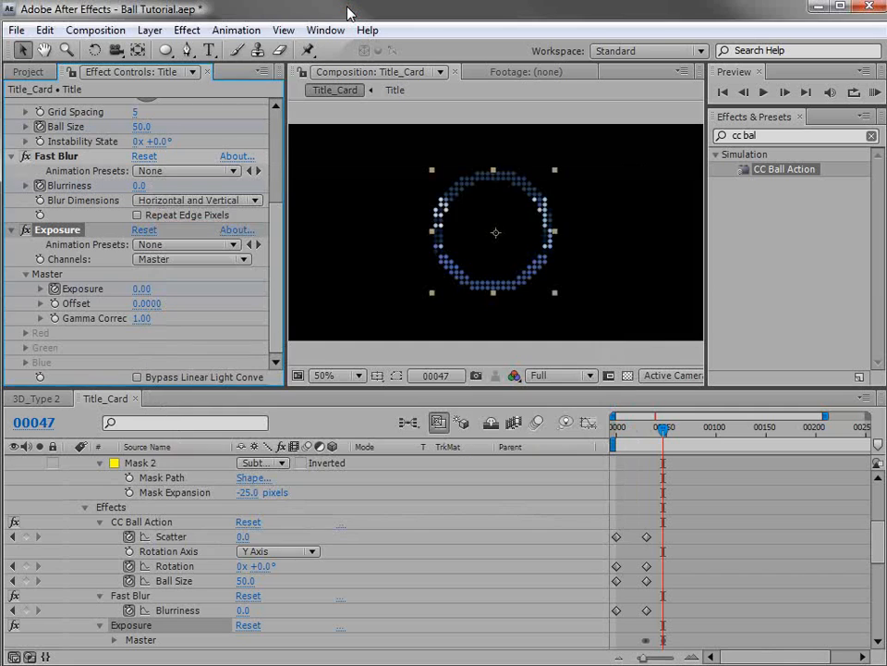
Apply Easy Ease to the Scatter, Rotation, Ball Size and Blurriness keyframes at frame 30.
left_click_drag(663, 428, 645, 436)
key("equal")
key("space")
left_click_drag(666, 597, 787, 530)
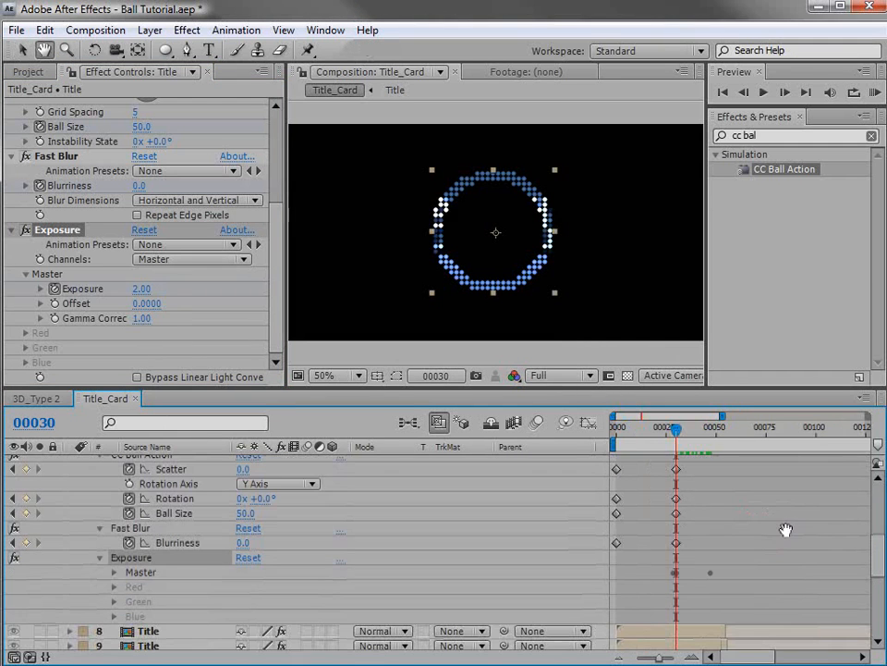
left_click_drag(700, 466, 663, 547)
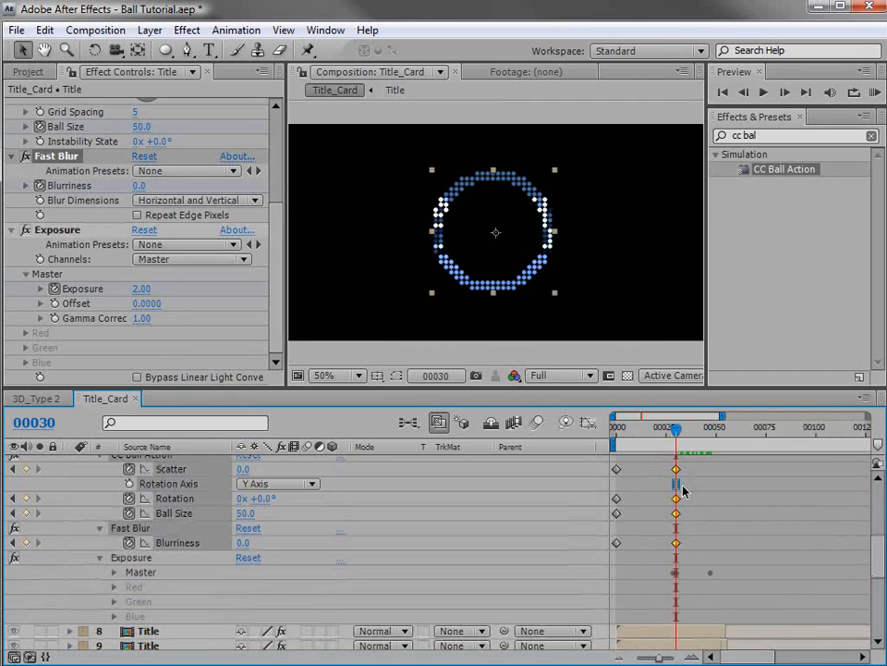
key("F9")
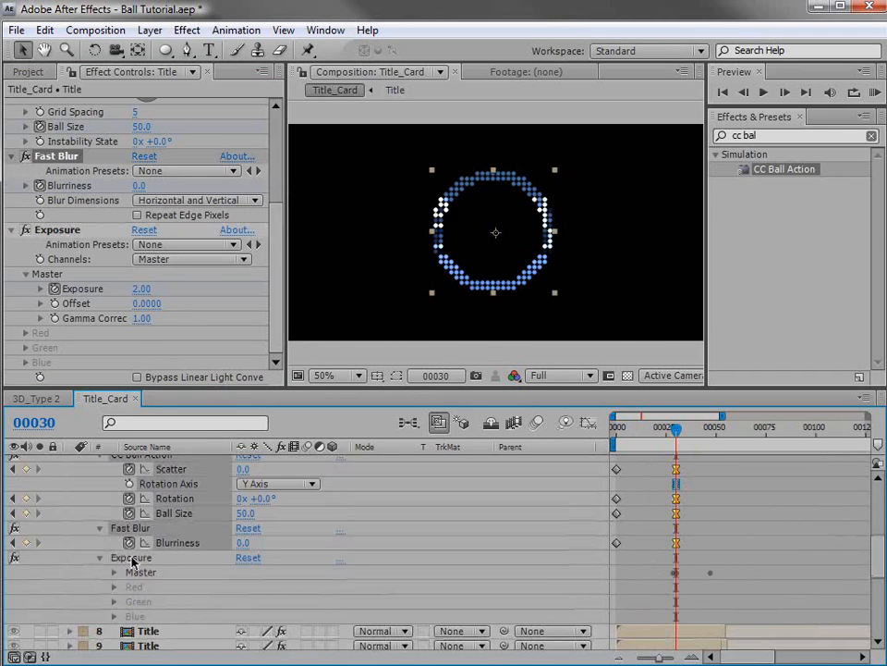
Examine the ring's eased animation between frames 28 and 30.
mouse_move(675, 429)
left_mouse_down()
mouse_move(664, 431)
mouse_move(674, 432)
left_mouse_up()
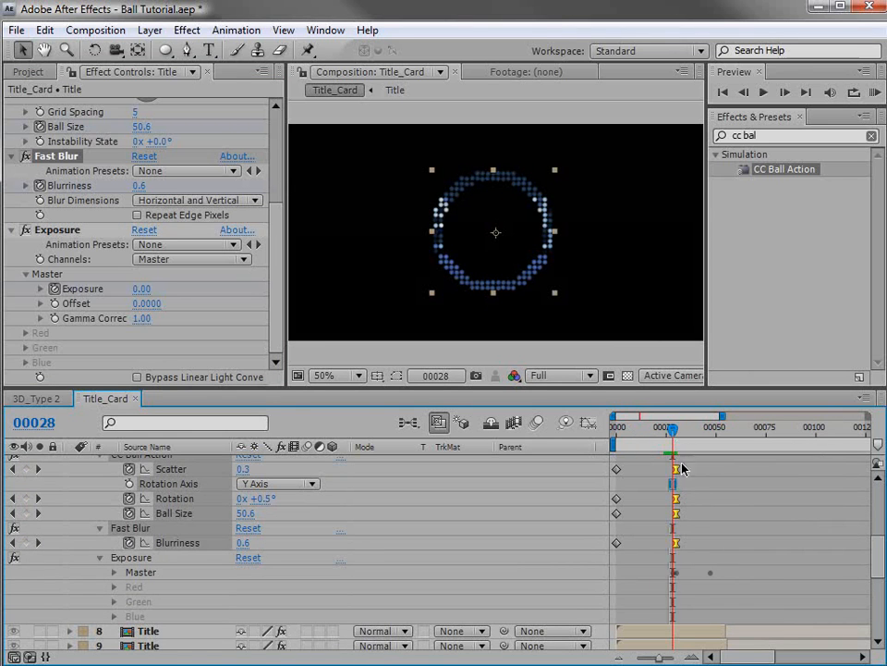
key("equal")
key("equal")
key("space")
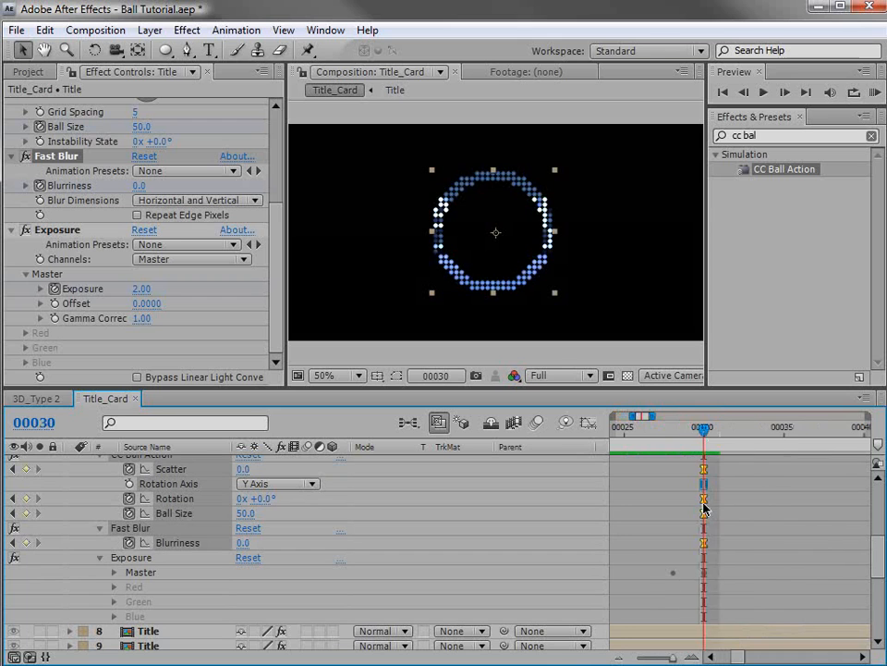
key("minus")
key("minus")
left_click(702, 432)
Set CC Ball Action's Ball Size to 75 at frame 0.
left_click_drag(703, 433, 616, 443)
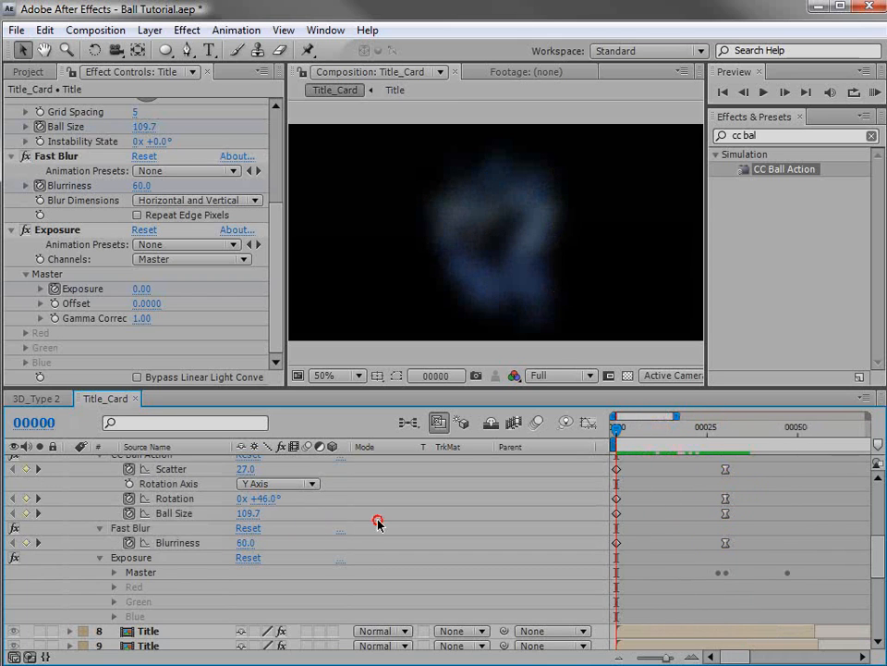
left_click(247, 513)
type("75")
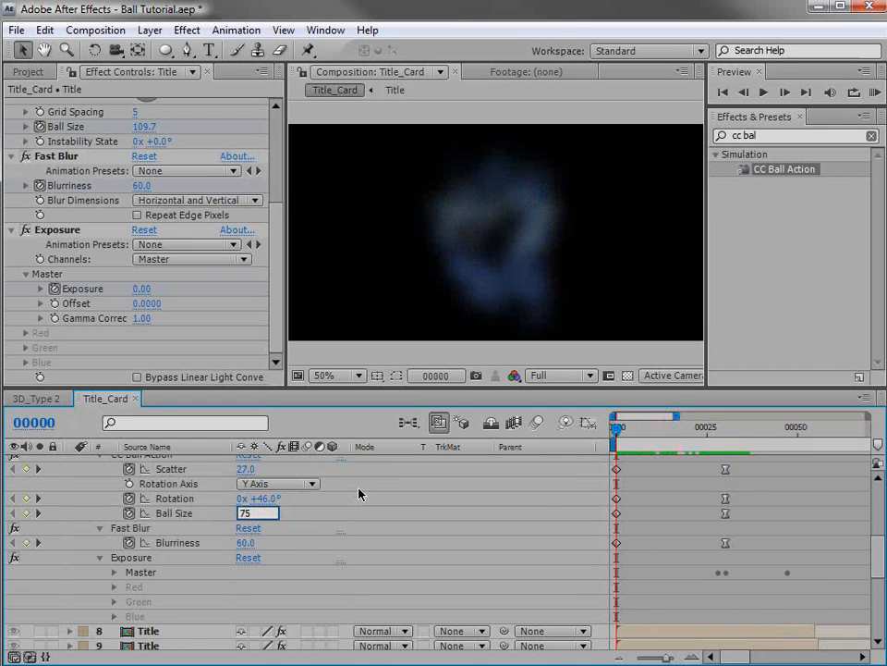
key("Return")
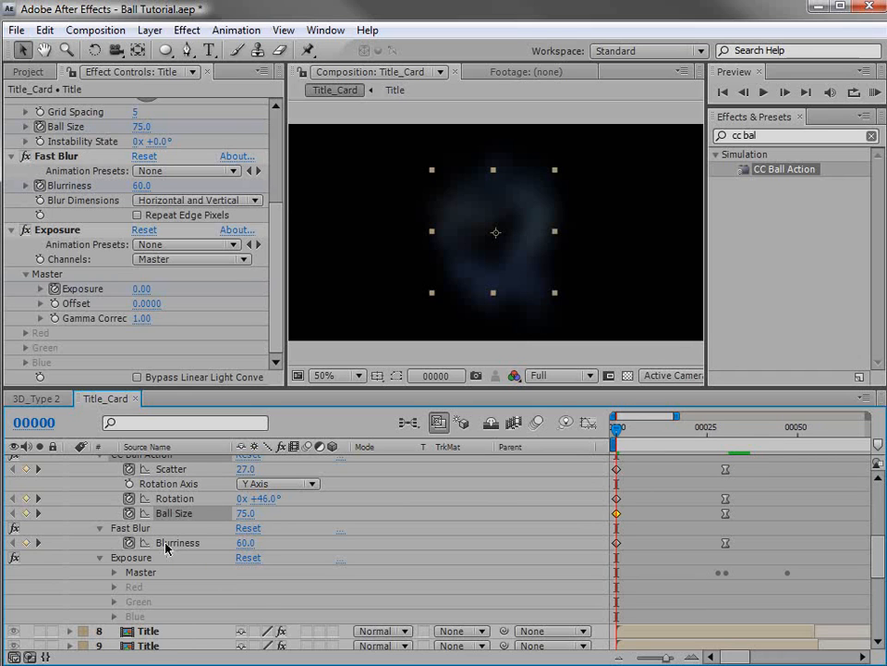
Add Opacity to the ring layer's displayed properties and set it to 0%.
key("shift+t")
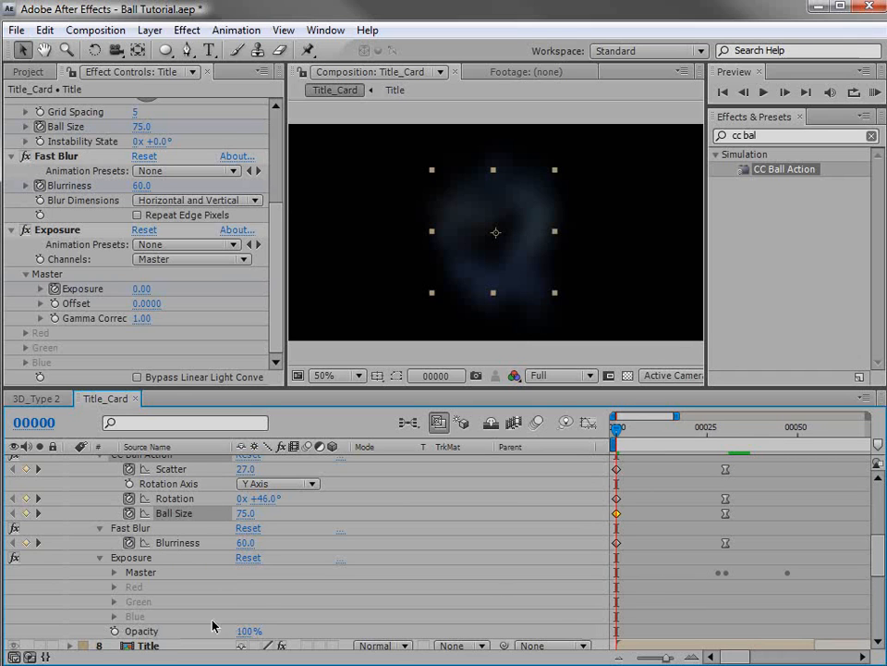
left_click(249, 631)
type("0")
key("Return")
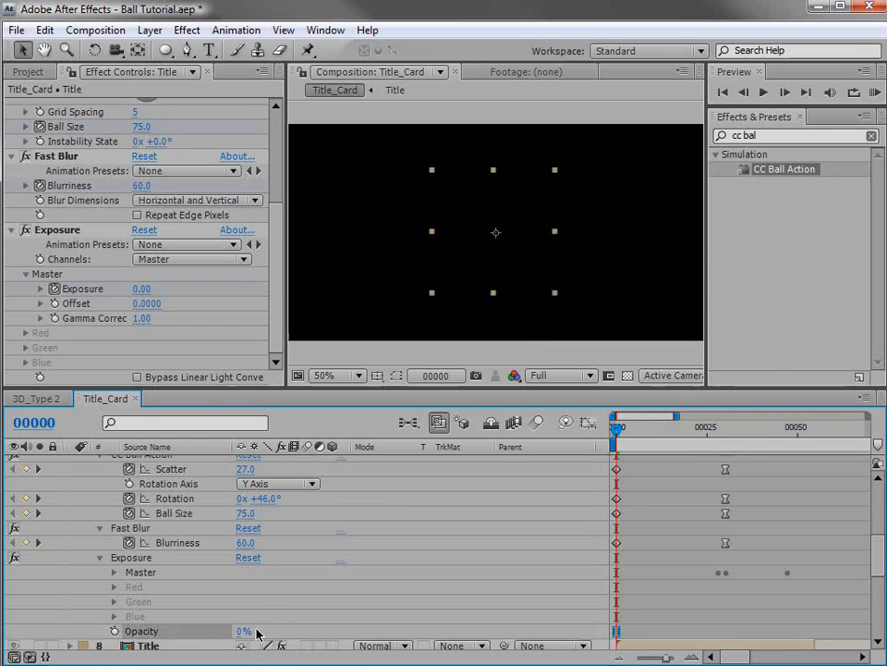
Restore the ring layer's Opacity to 100% and start keyframes for it at frame 0.
left_click(652, 430)
mouse_move(652, 431)
left_mouse_down()
mouse_move(724, 431)
mouse_move(663, 431)
left_mouse_up()
left_click_drag(242, 632, 485, 622)
left_click_drag(631, 431, 600, 443)
left_click(115, 632)
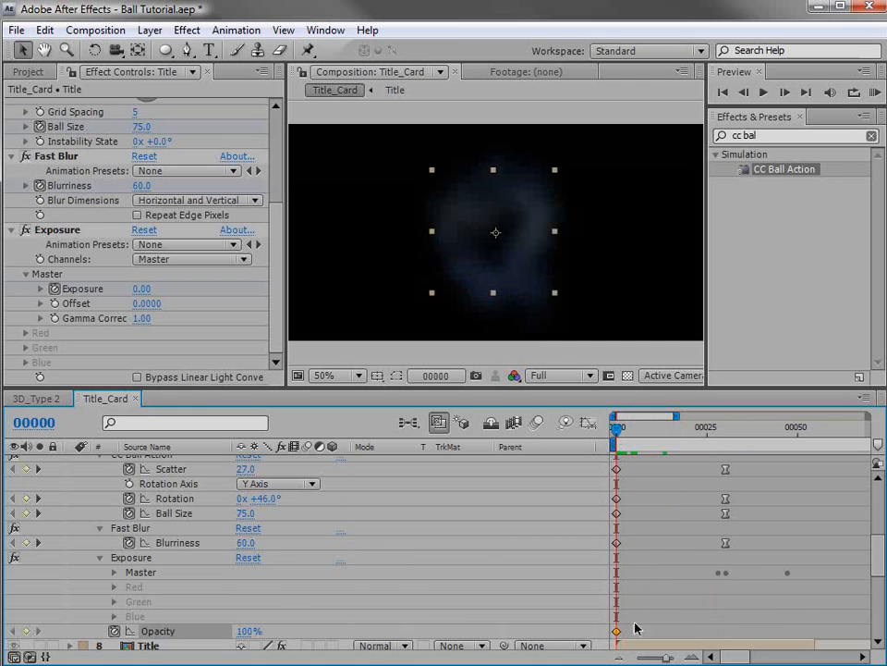
Move the 100% Opacity keyframe to about frame 13 and set Opacity to 0% at frame 0.
left_click_drag(617, 632, 681, 632)
left_click(248, 631)
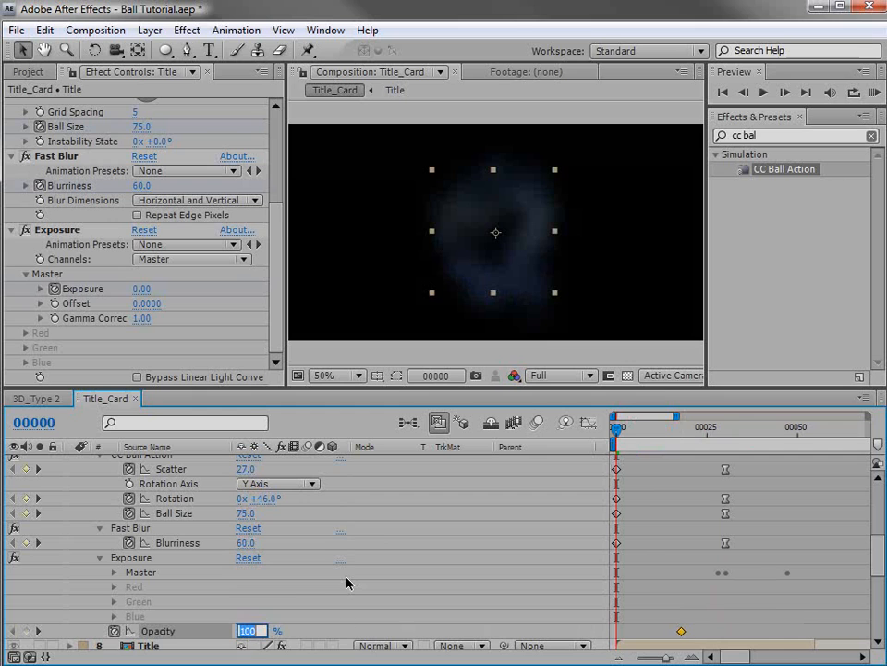
type("0")
key("Return")
left_click_drag(681, 633, 665, 634)
left_click(627, 444)
left_click_drag(628, 444, 628, 476)
Collapse layer 7, select it and return to frame 0.
scroll(92, 500, "up", 4)
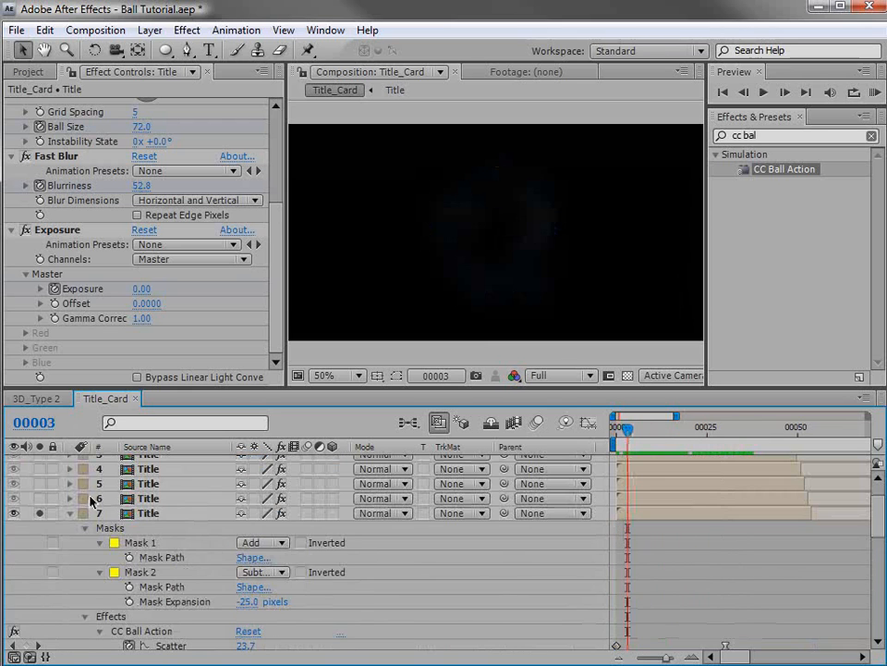
left_click(67, 514)
left_click(149, 515)
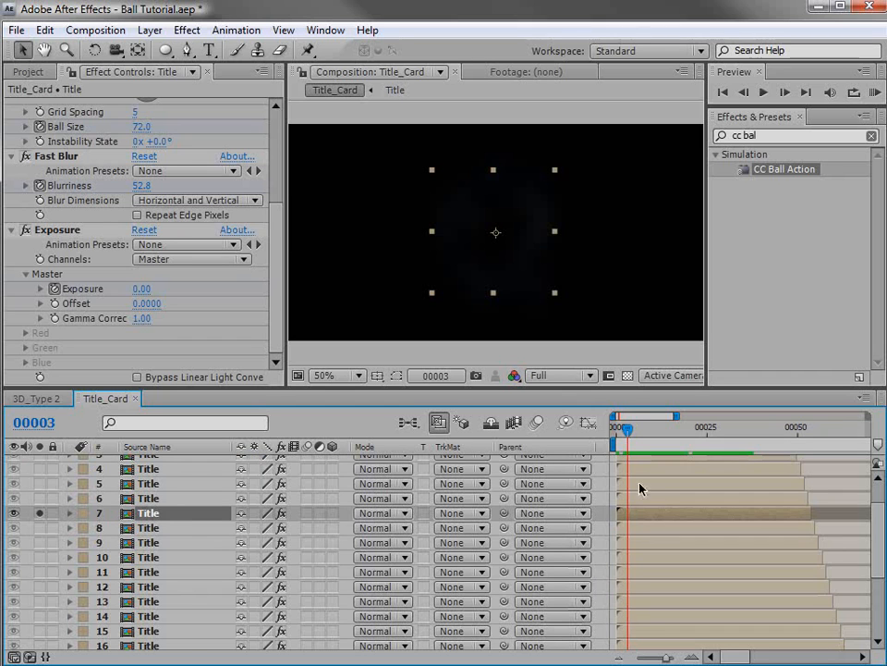
left_click_drag(608, 443, 610, 475)
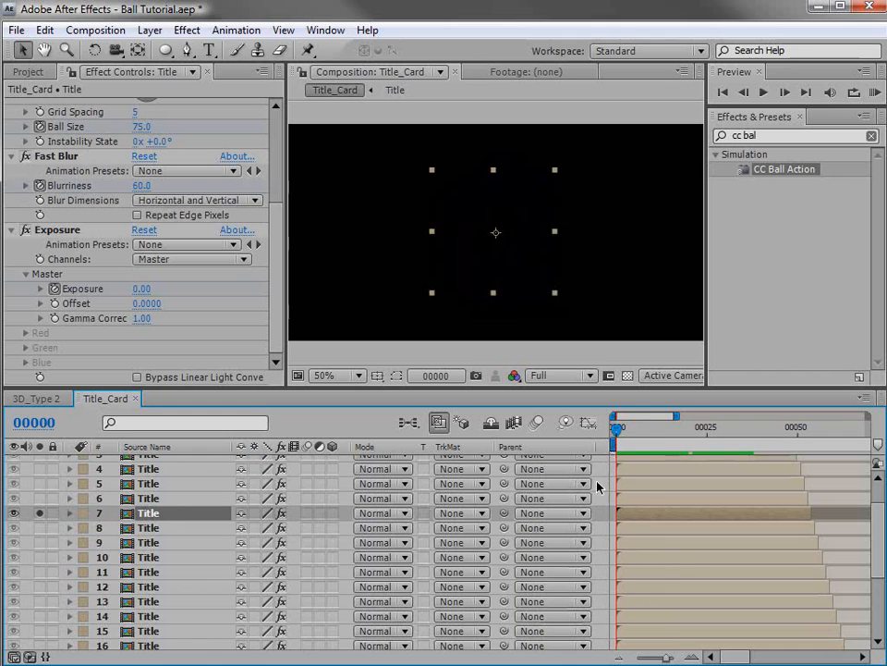
Show only the effects and the Opacity property of layer 7 in the timeline.
key("u")
key("u")
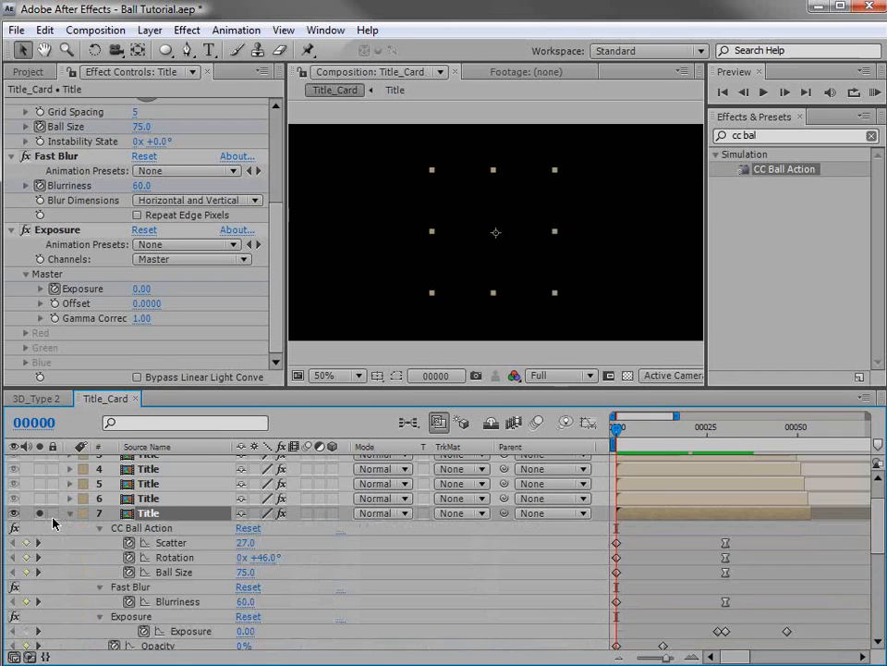
key("u")
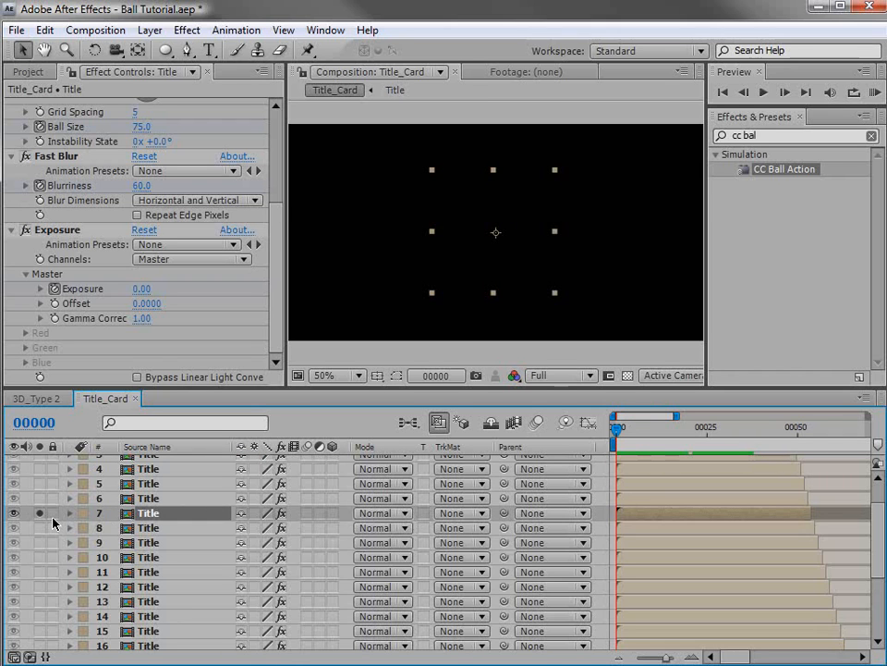
key("e")
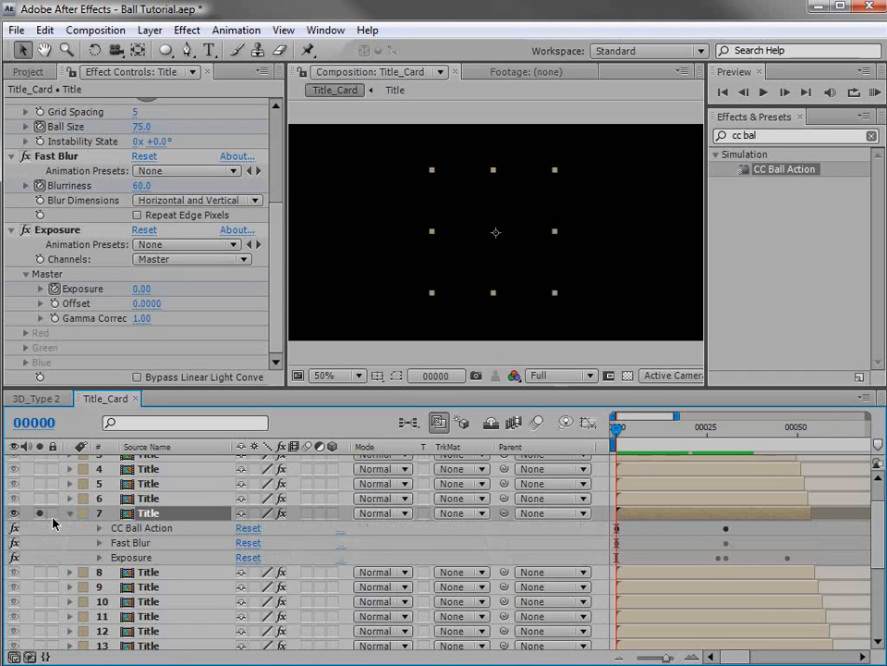
key("shift+t")
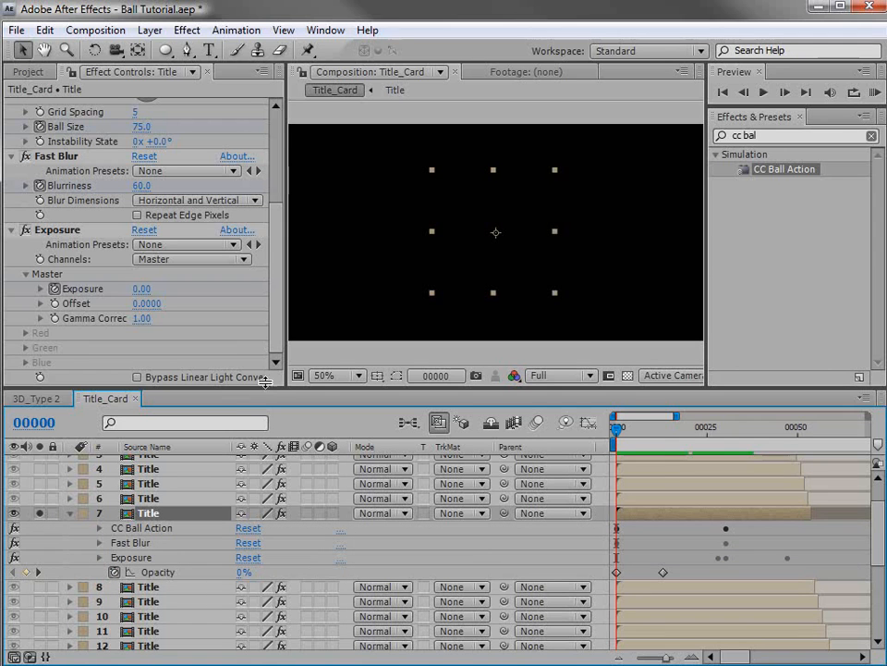
Copy layer 7's CC Ball Action, Fast Blur and Exposure effects together with its Opacity keyframes.
left_click_drag(259, 389, 261, 331)
left_click(139, 474)
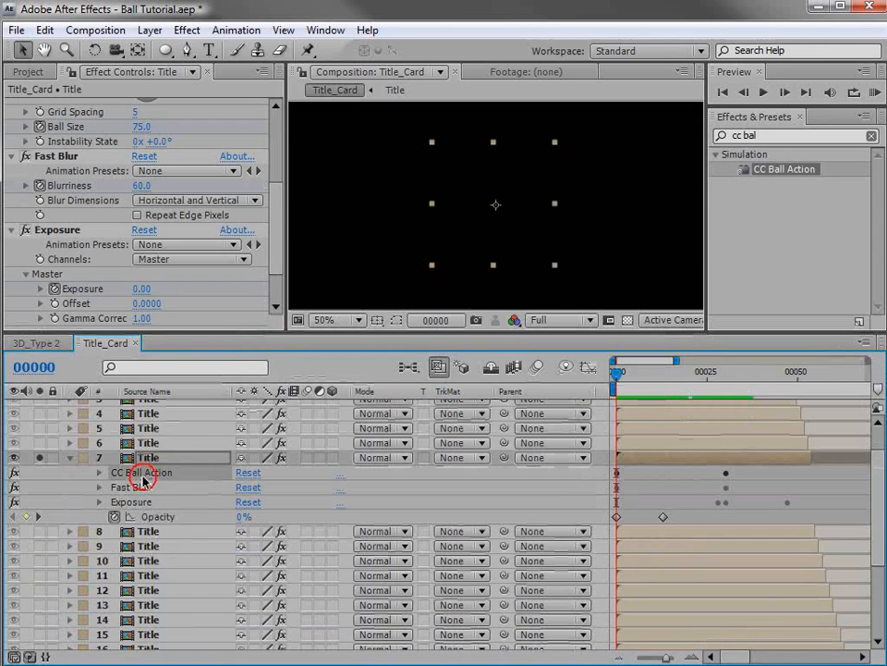
left_click(137, 502, "shift")
left_click(159, 517)
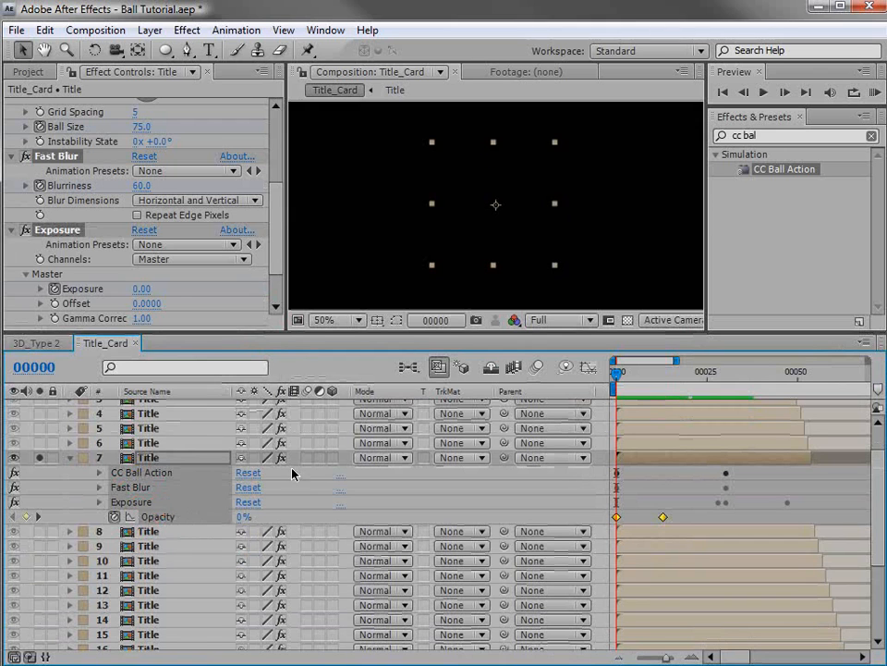
left_click(44, 30)
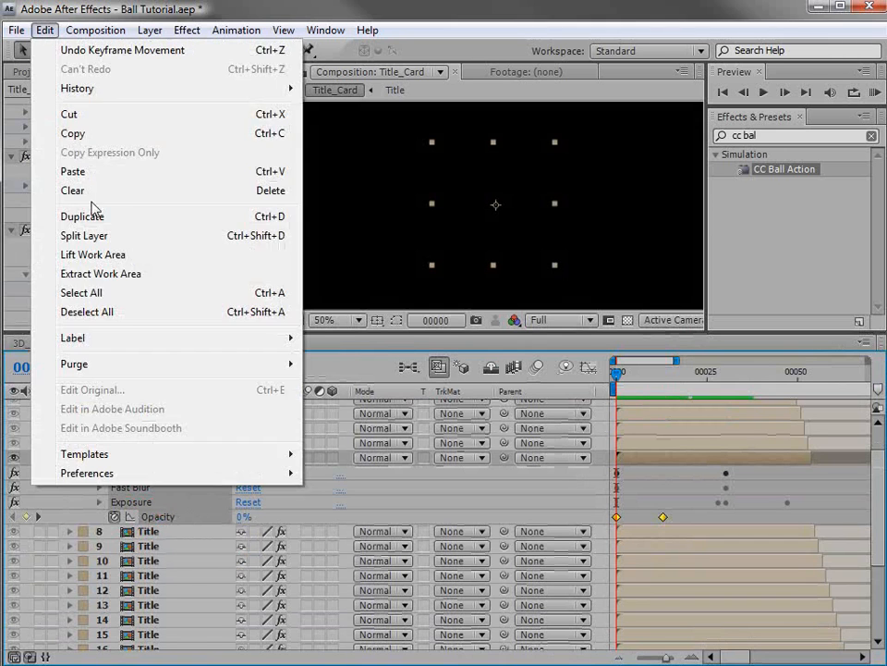
left_click(74, 135)
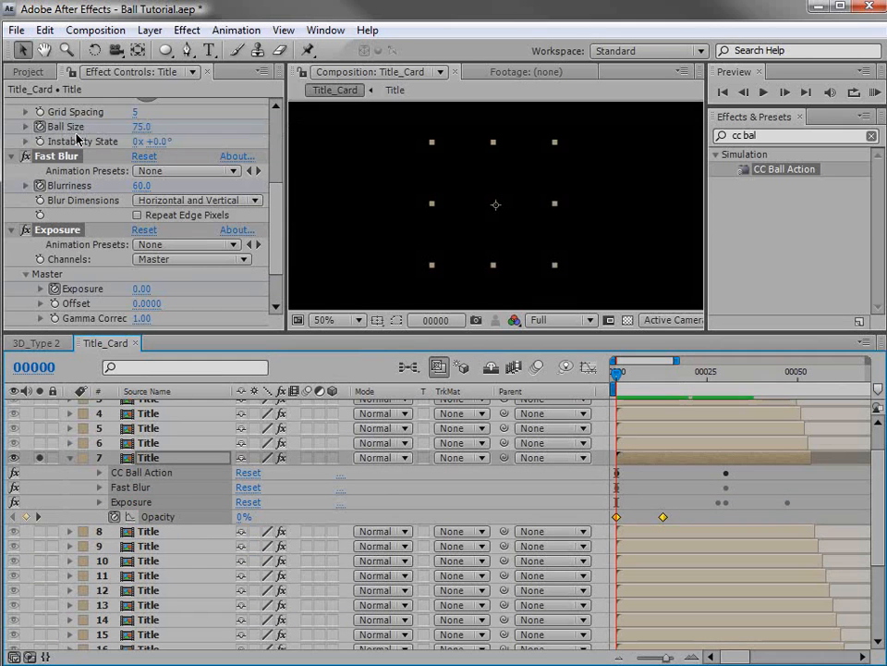
Collapse layer 7 and turn off its solo state so all Title layers are shown.
left_click(70, 458)
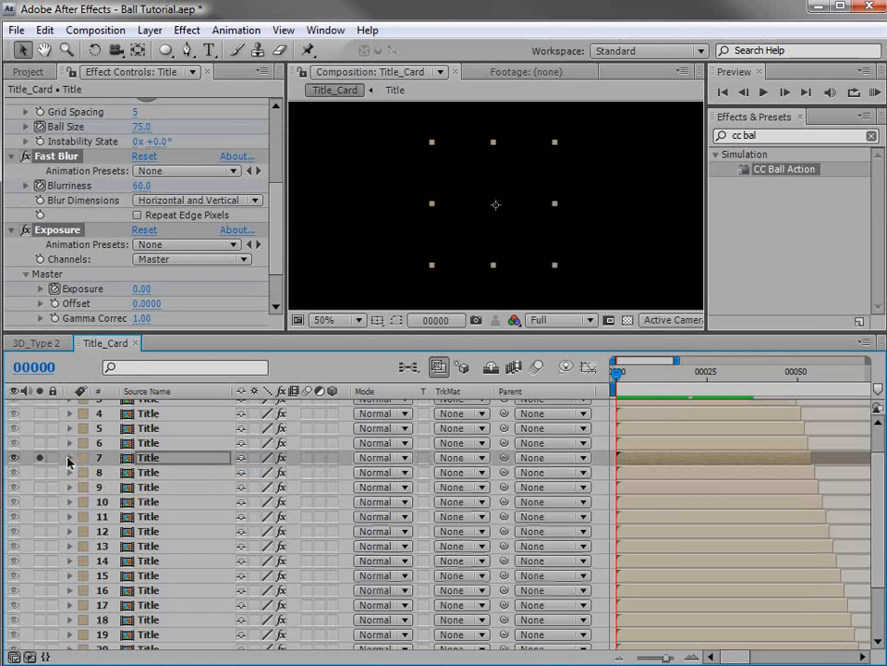
scroll(92, 476, "up", 2)
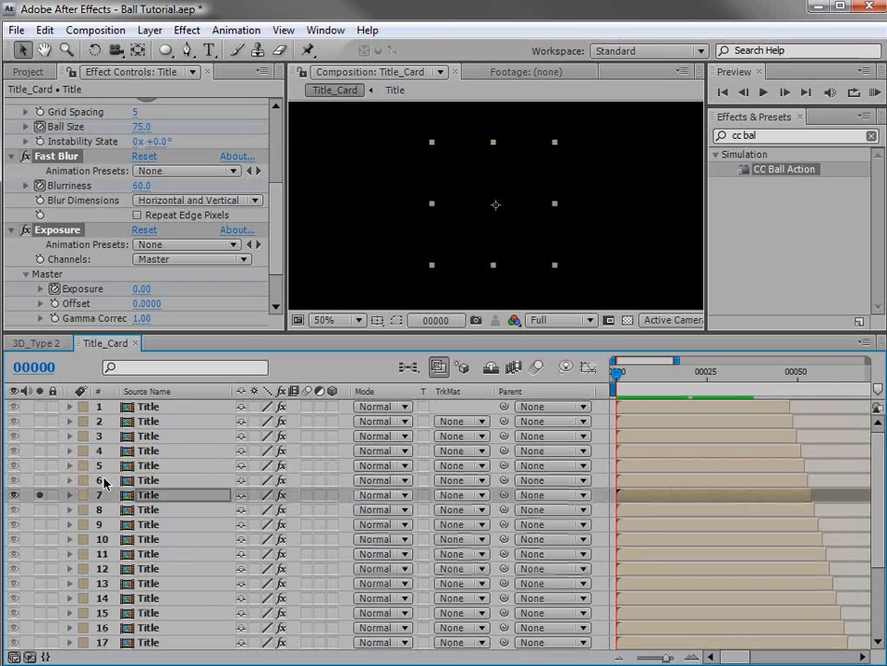
left_click(39, 496)
Select all 25 Title layers and remove all of their effects.
left_click(151, 407)
scroll(172, 483, "down", 3)
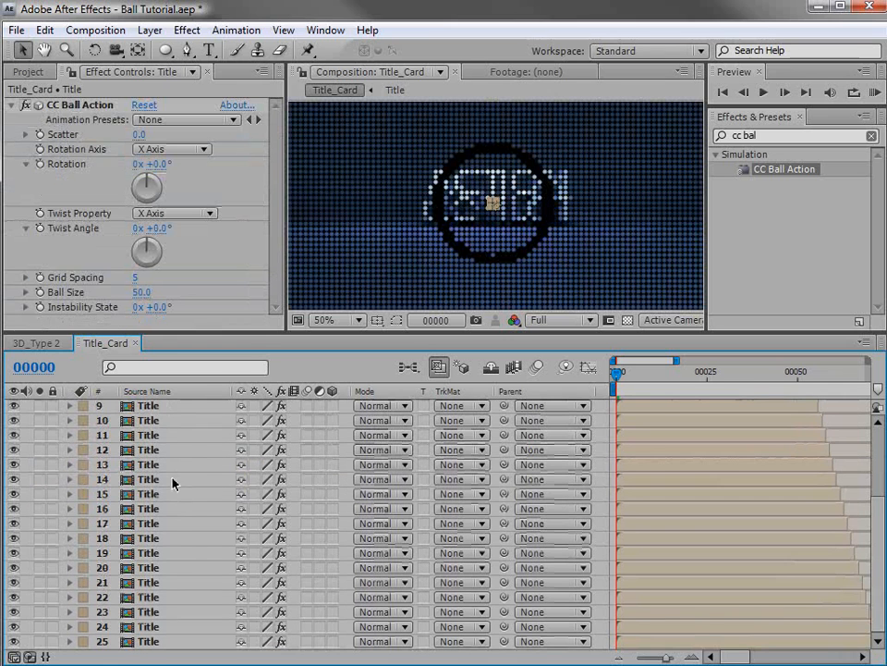
left_click(149, 640, "shift")
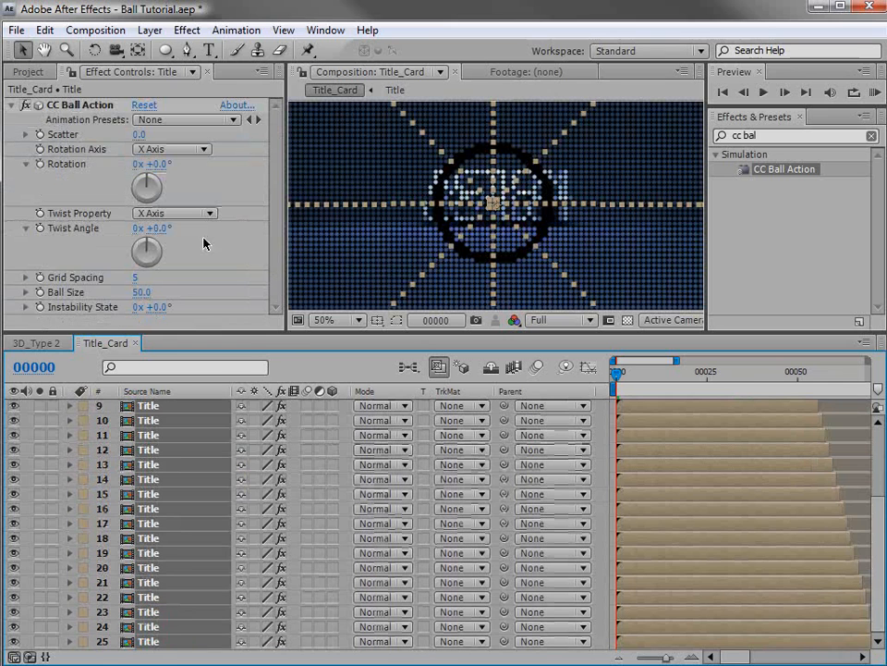
left_click(184, 30)
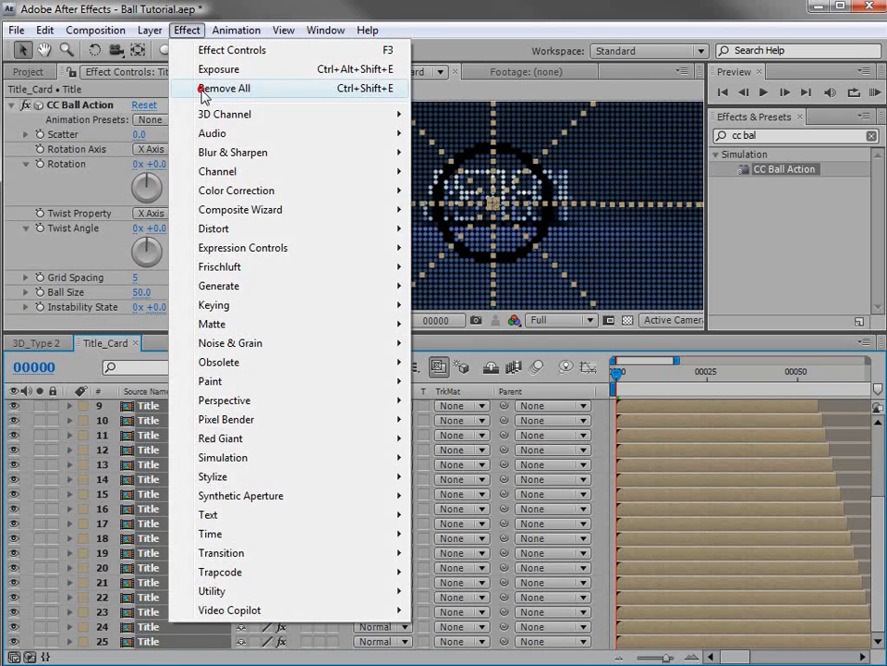
left_click(203, 92)
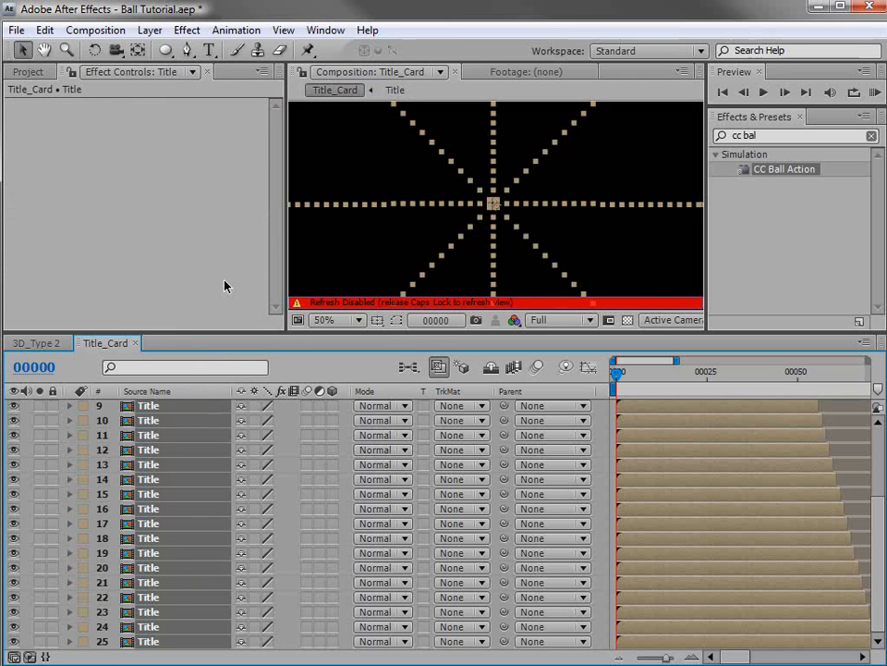
Display Opacity on all Title layers, remove layer 7's Opacity keyframes and restore its value to 100%.
key("t")
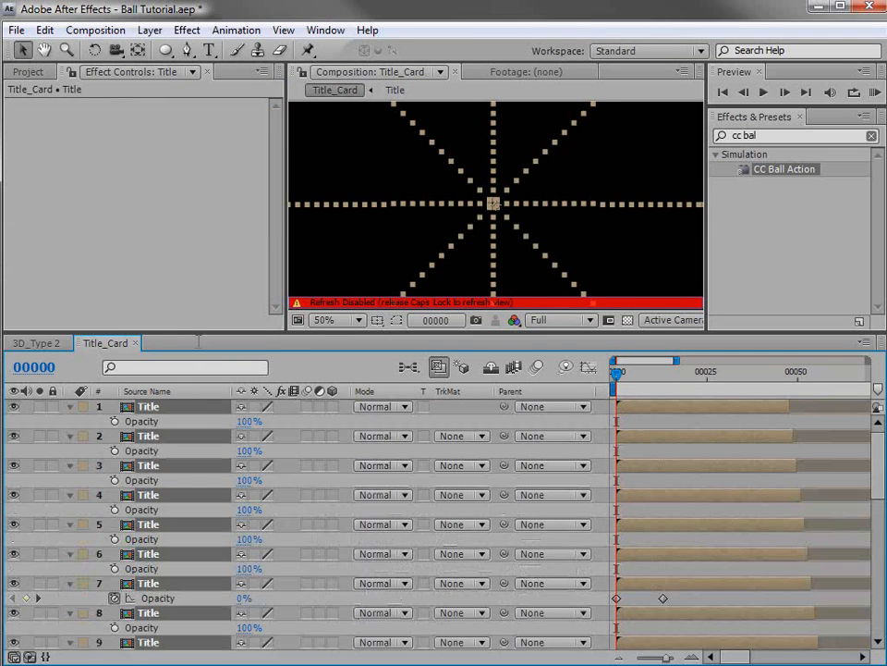
left_click(114, 599)
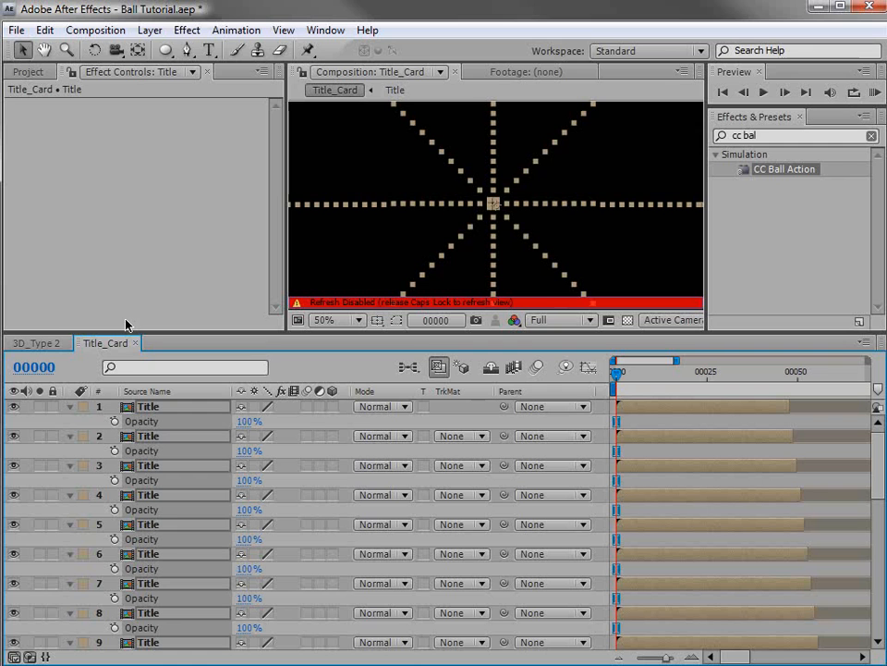
Collapse the Title layers and paste the copied effects and Opacity keyframes onto all 25 of them.
left_click(73, 411)
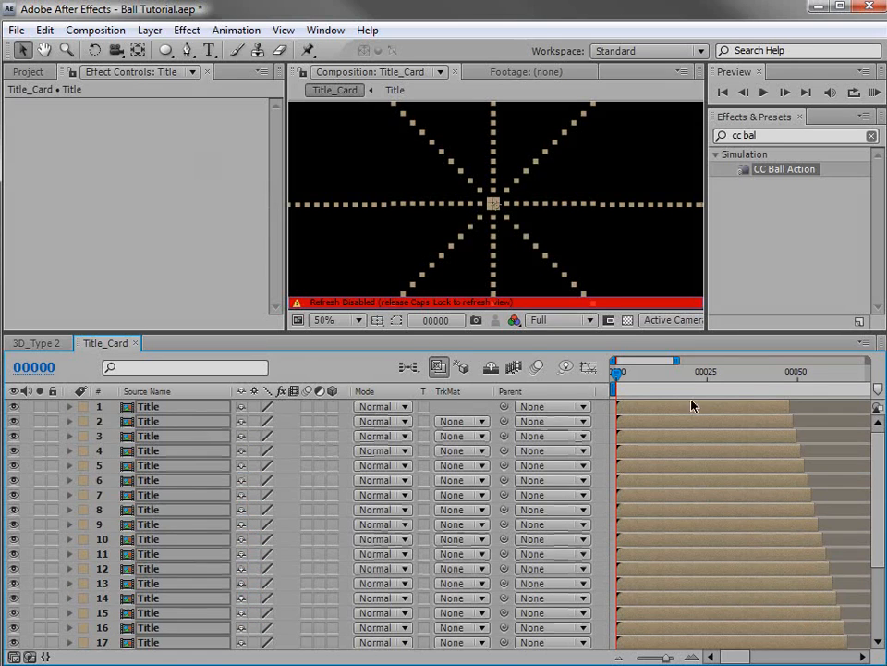
left_click(45, 30)
left_click(91, 172)
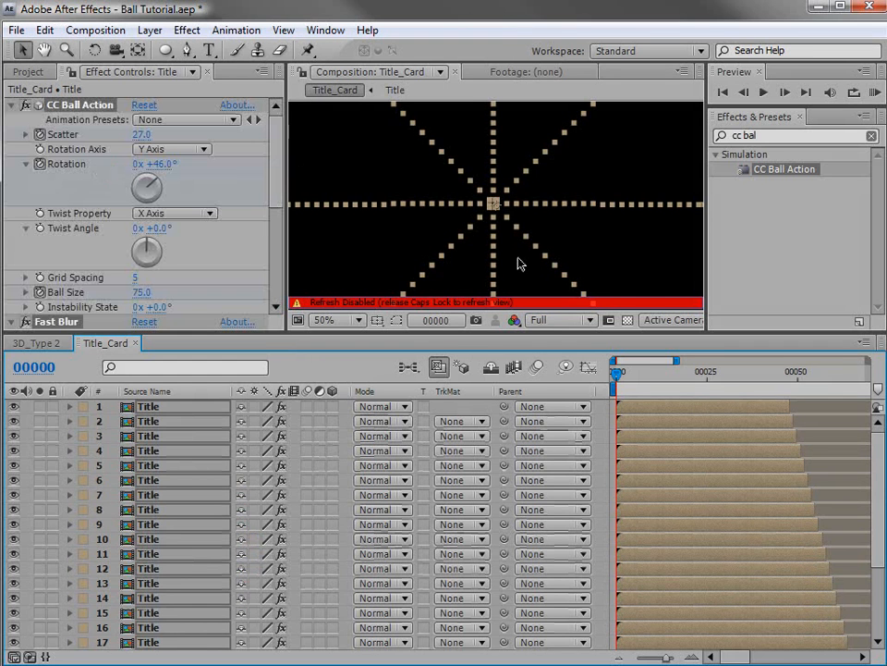
Re-enable the composition's view refresh and check the pasted animation between frames 34 and 0.
key("Caps_Lock")
left_click_drag(617, 371, 739, 387)
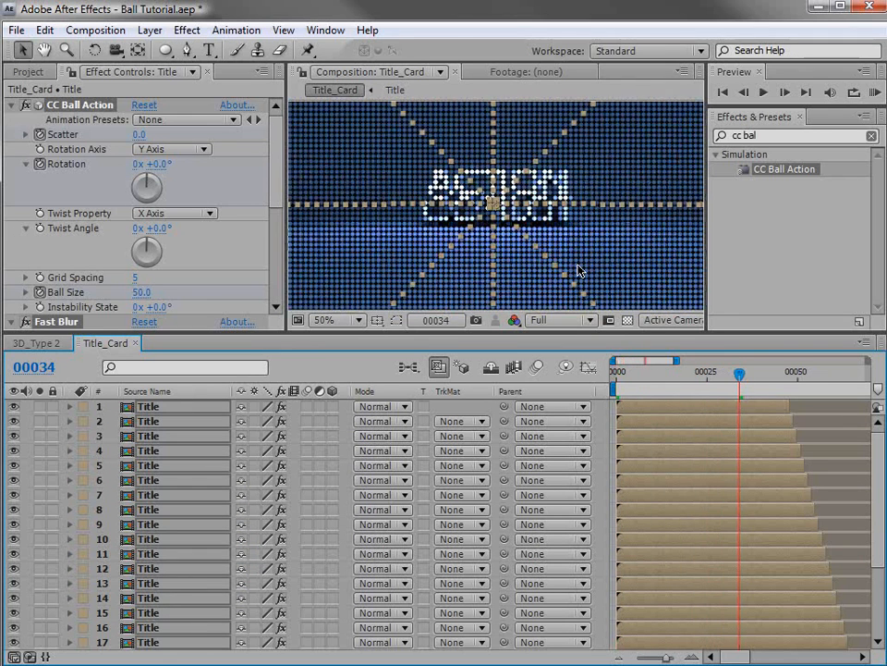
left_click_drag(740, 374, 627, 399)
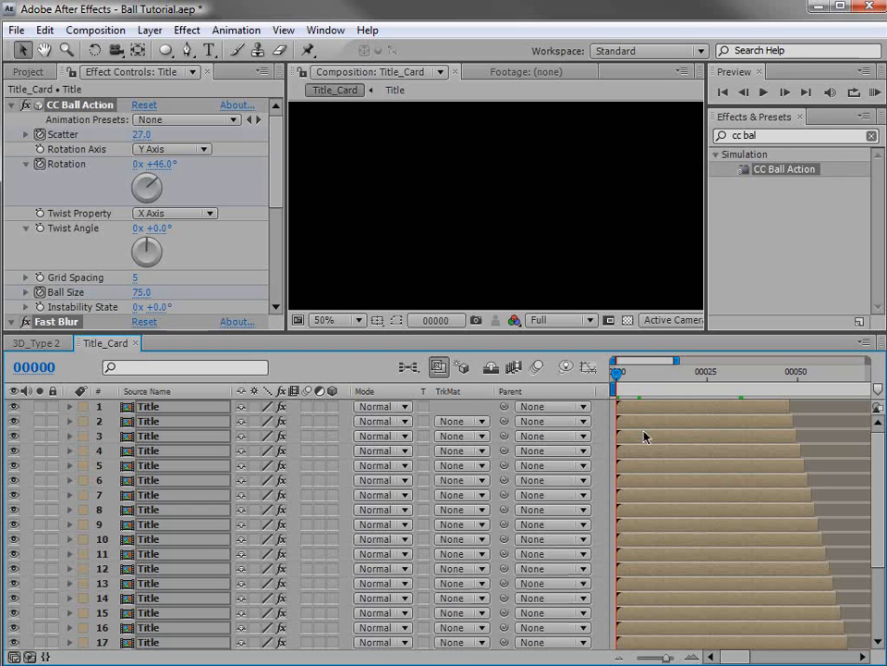
scroll(584, 458, "down", 3)
scroll(584, 458, "up", 3)
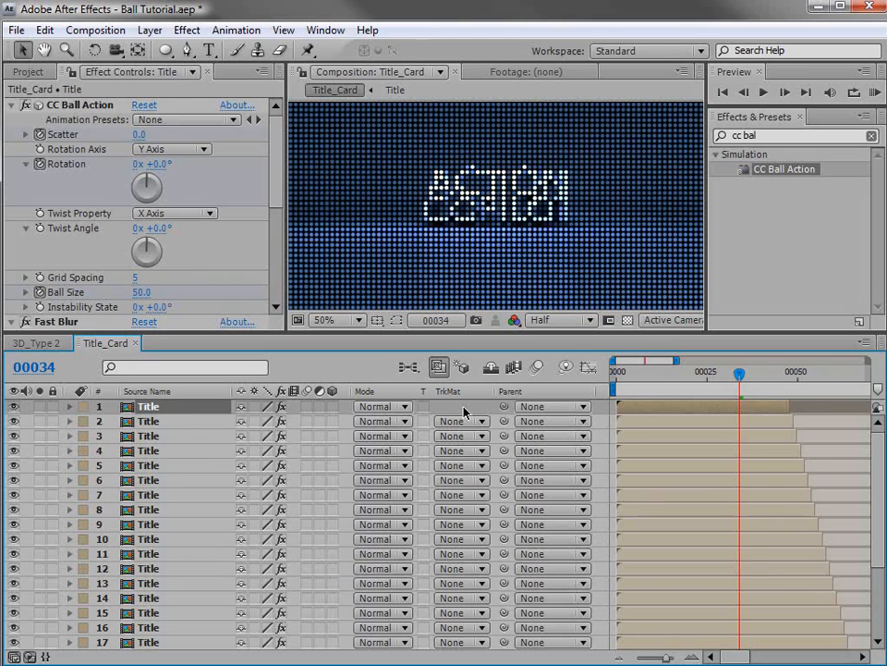
Select all 25 Title layers and run the Sequencer.jsx script on them with an offset of 1 frame.
scroll(238, 464, "down", 3)
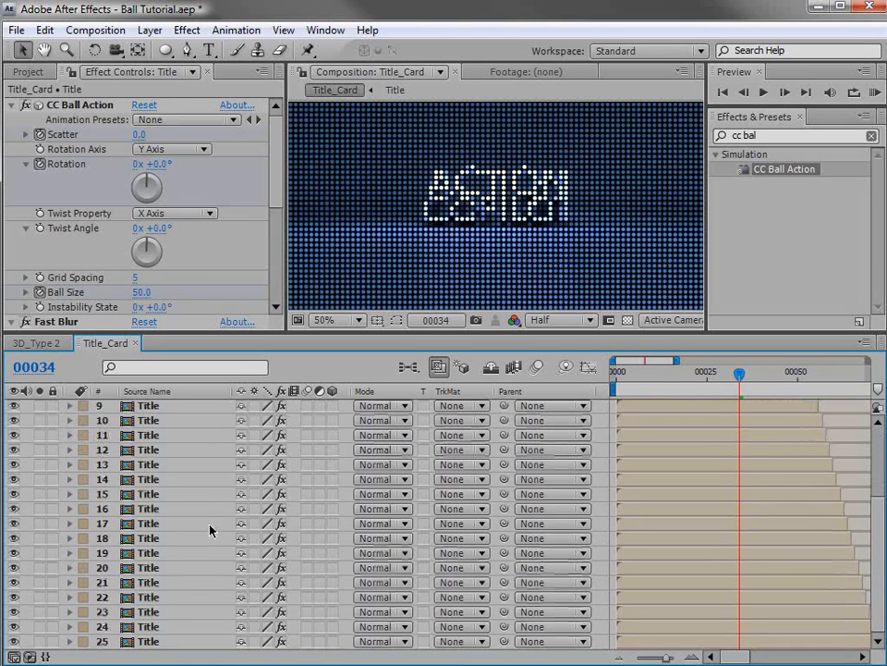
left_click(148, 640, "shift")
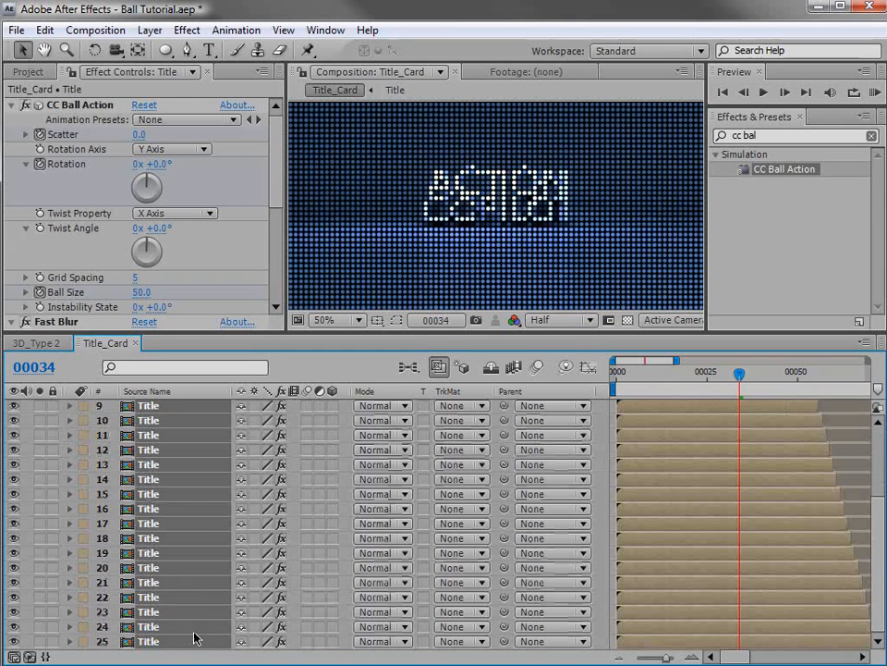
left_click(17, 29)
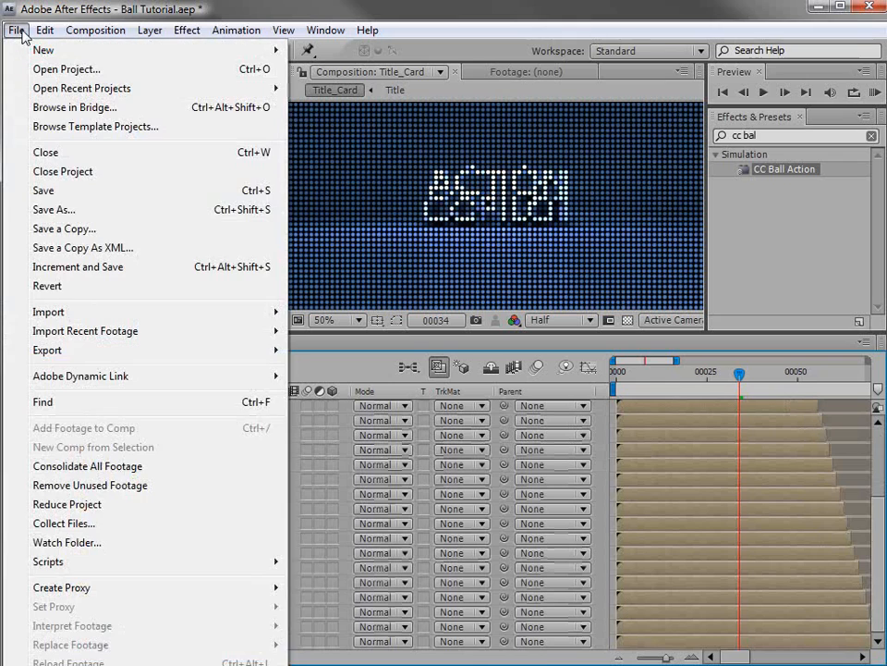
mouse_move(56, 561)
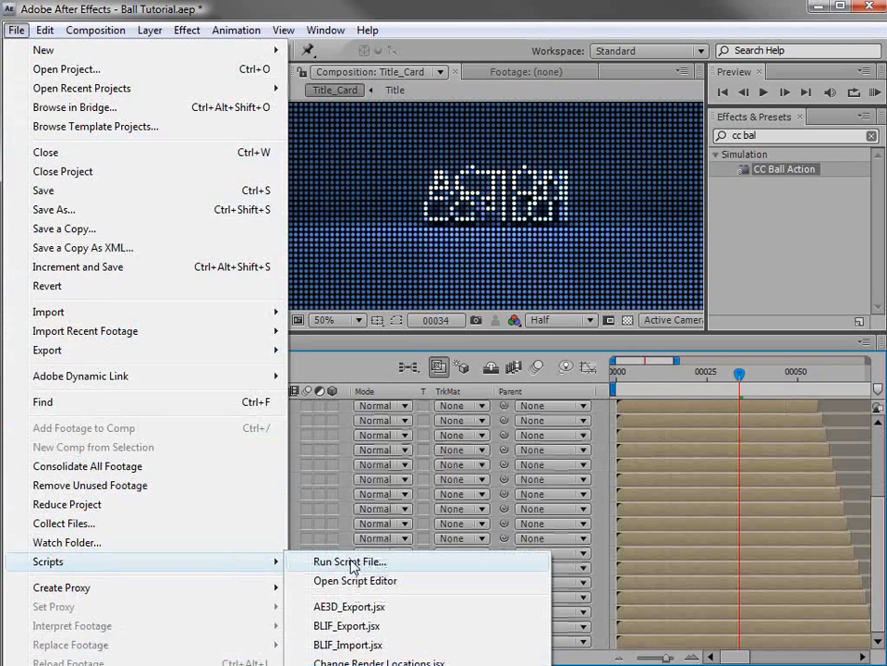
left_click(396, 562)
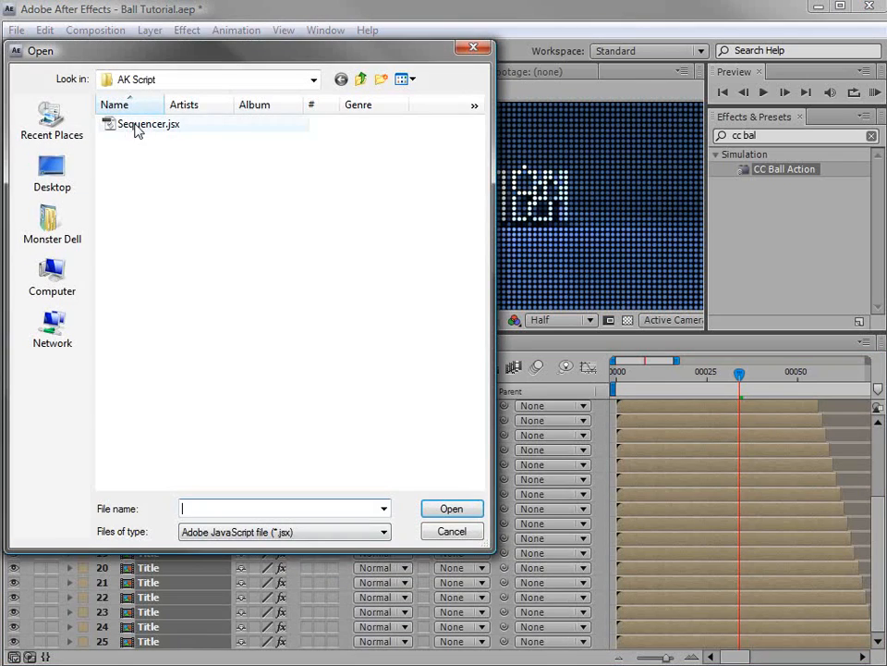
left_click(135, 125)
left_click(451, 510)
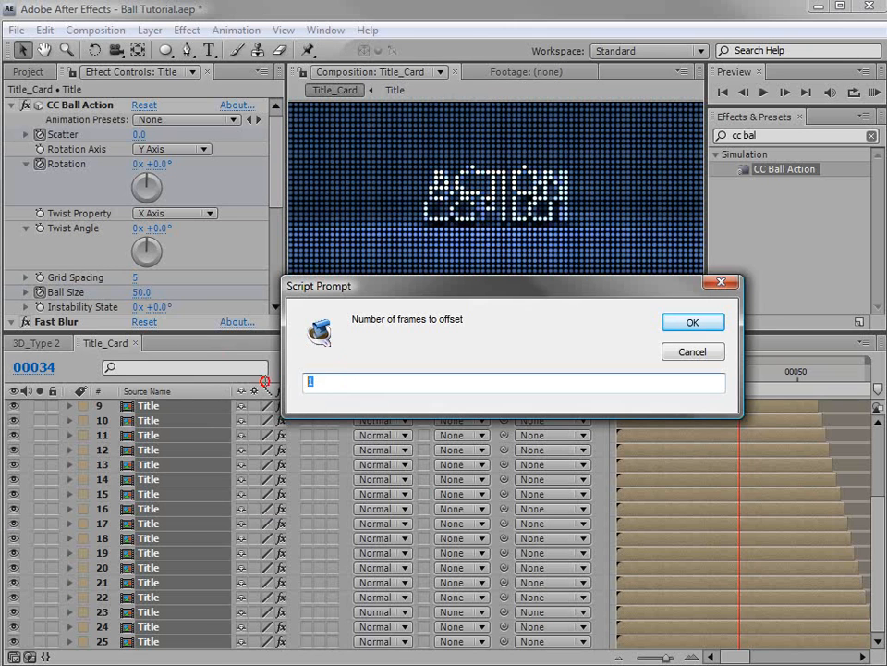
left_click(681, 321)
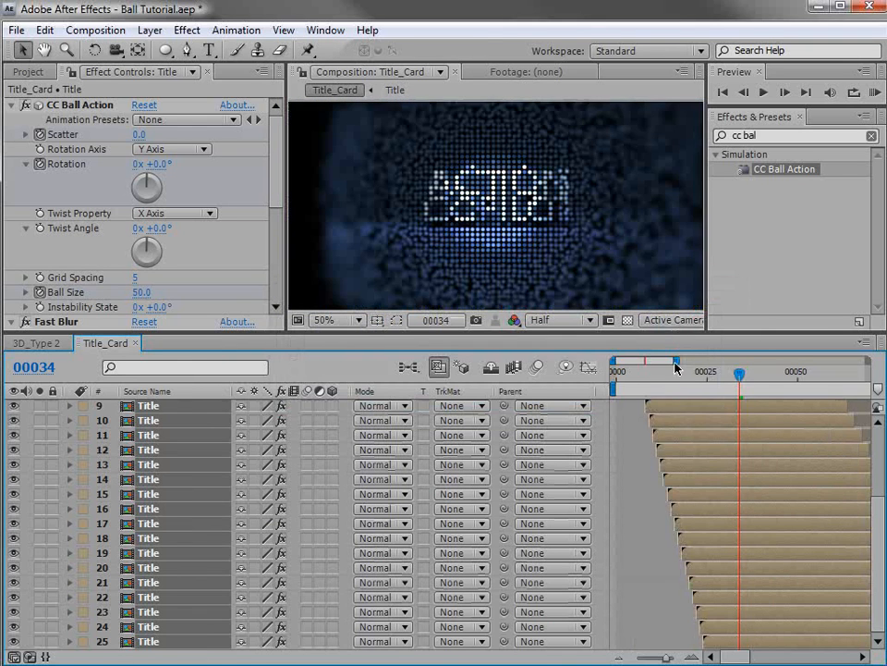
Show the whole timeline and extend the out points of all Title layers to about frame 170.
left_click_drag(639, 372, 794, 382)
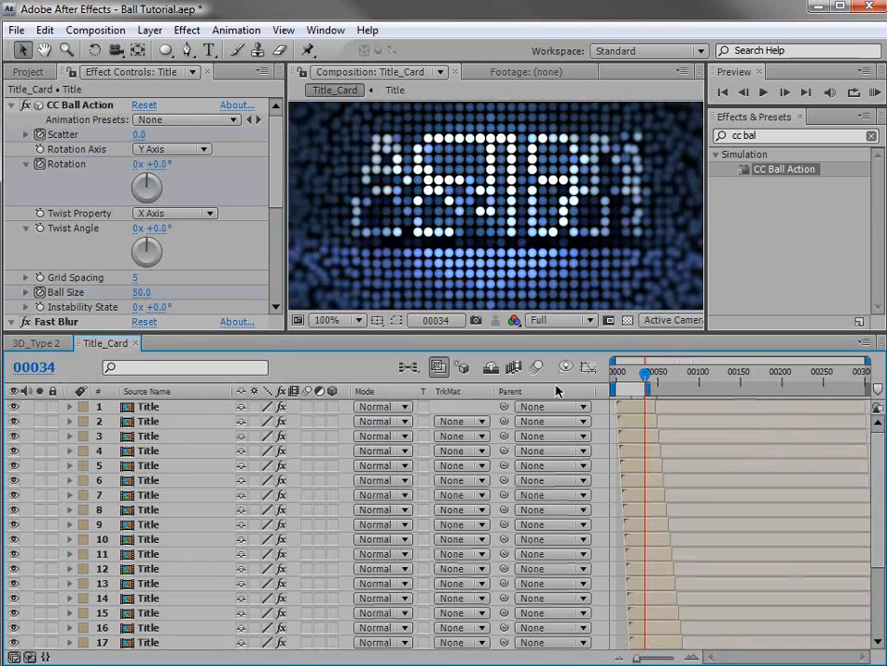
left_click_drag(650, 379, 721, 392)
key("ctrl+a")
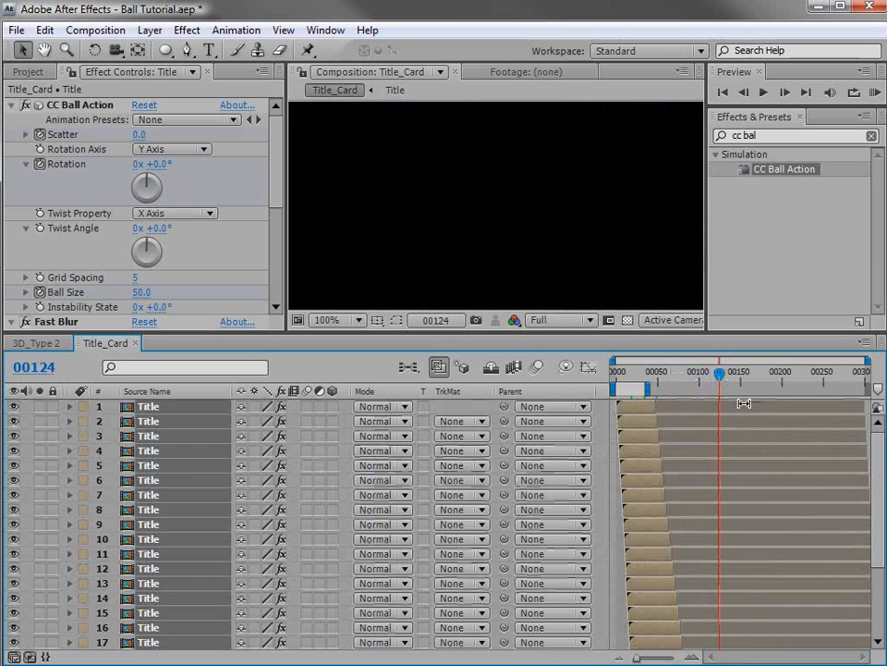
left_click_drag(655, 405, 755, 406)
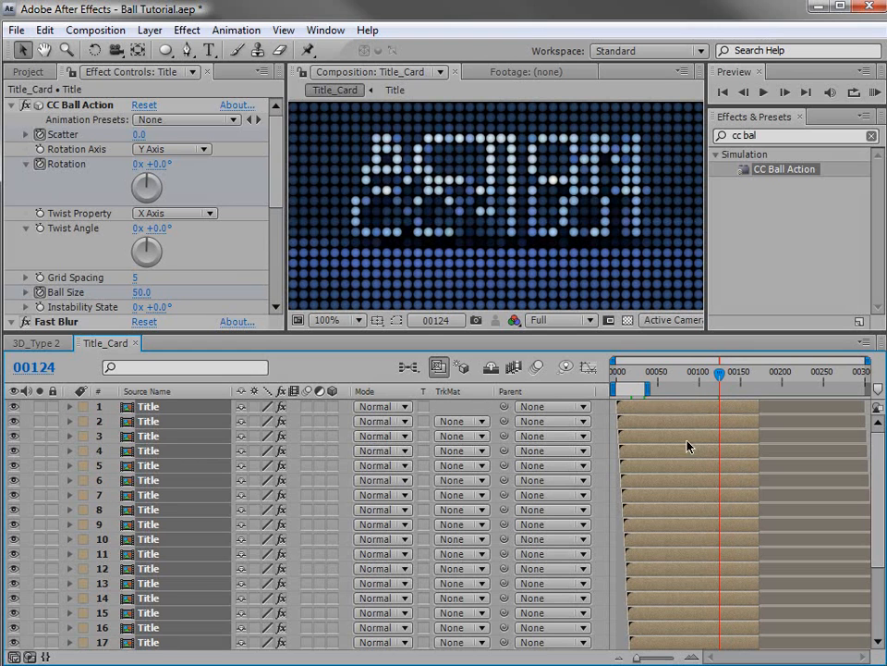
Extend the work area's end to about frame 120 and RAM-preview the staggered ball animation in the enlarged composition view.
left_click_drag(649, 386, 714, 387)
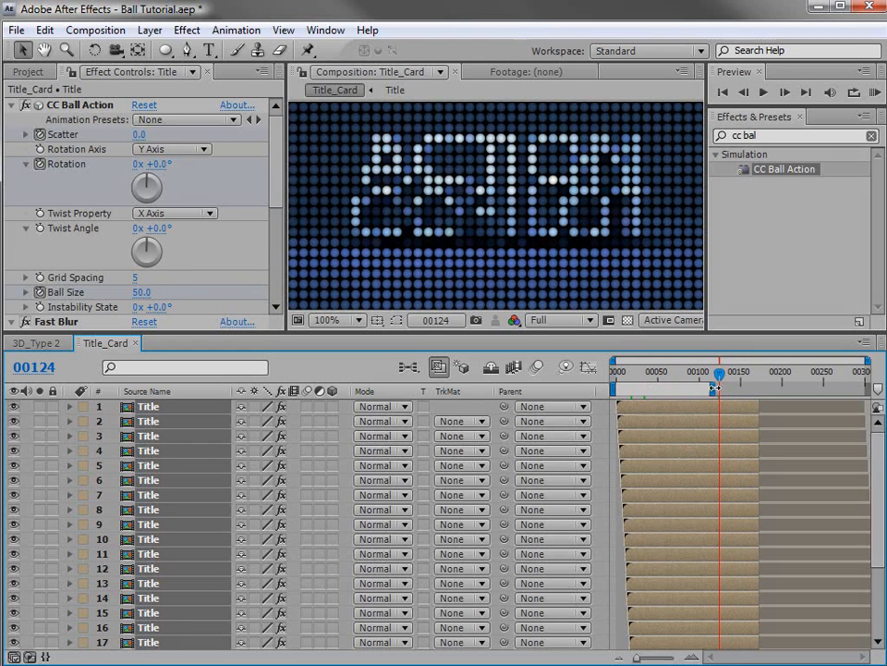
key("KP_0")
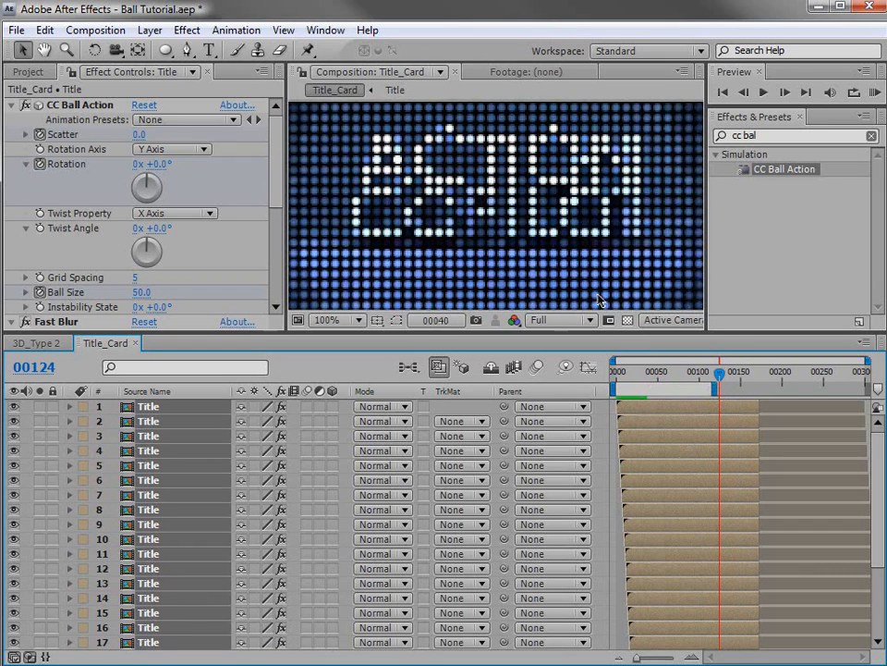
key("grave")
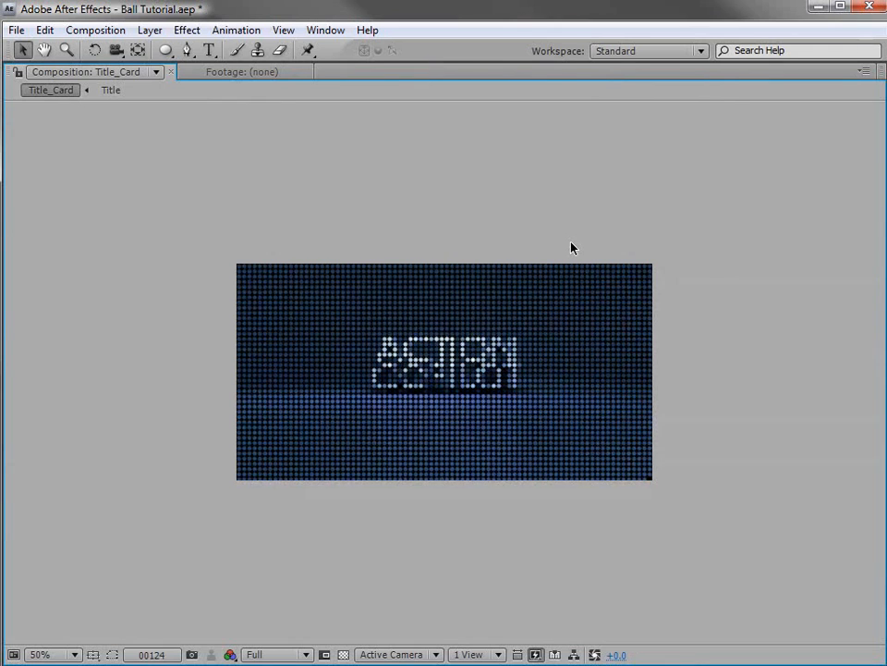
key("grave")
Select only Title layer 1 and change its label colour to Blue.
left_click(648, 420)
left_click(627, 406)
left_click(302, 388)
left_click(149, 406)
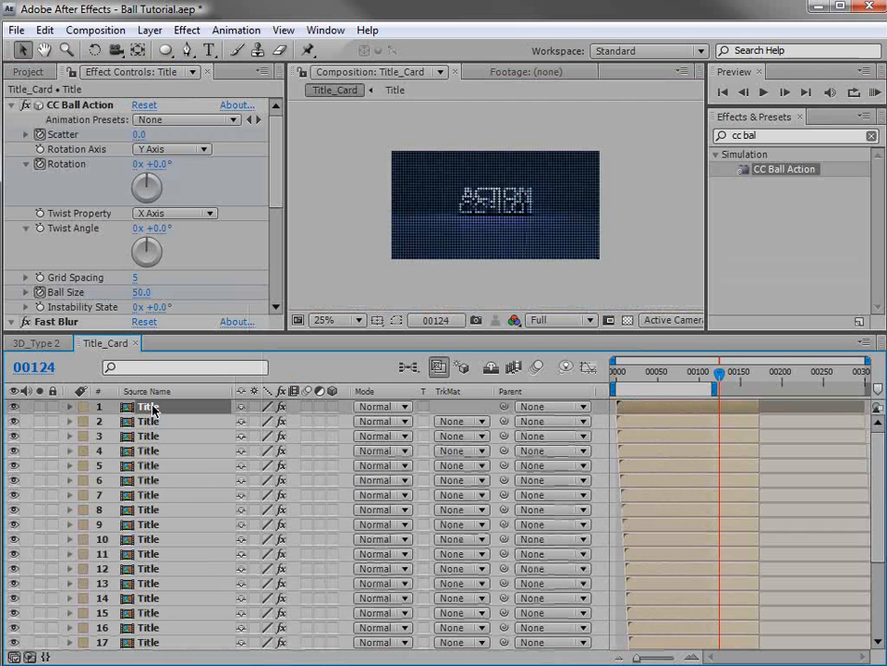
left_click(82, 406)
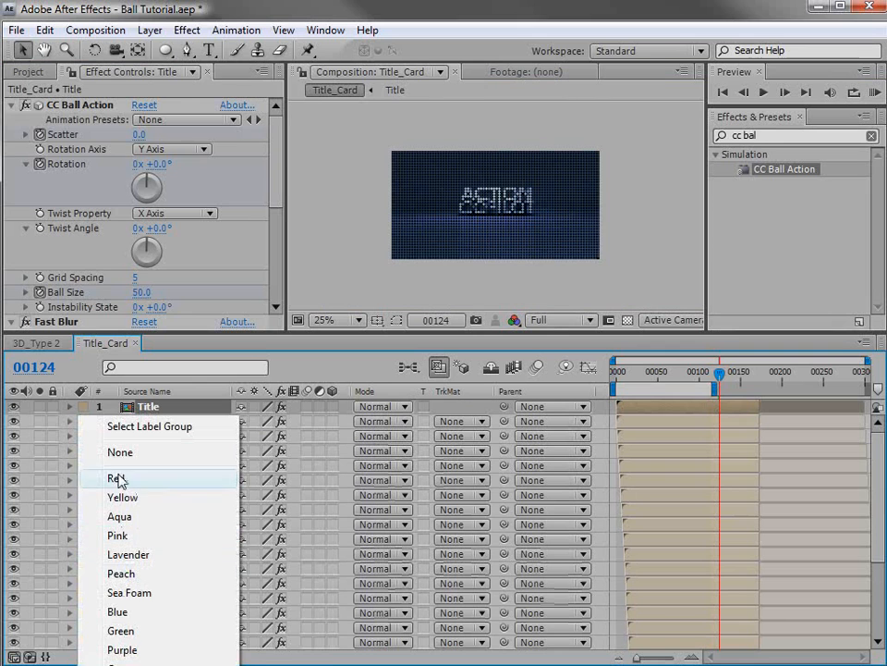
left_click(153, 612)
scroll(539, 278, "up", 2)
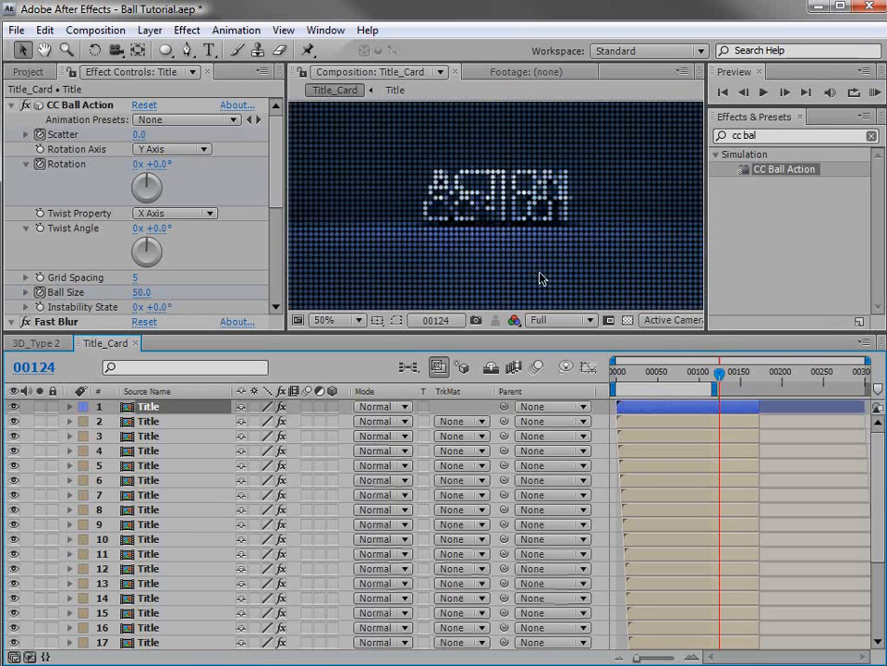
Remove all effects from Title layer 1.
left_click(78, 106)
key("ctrl+a")
key("Delete")
key("Caps_Lock")
key("Caps_Lock")
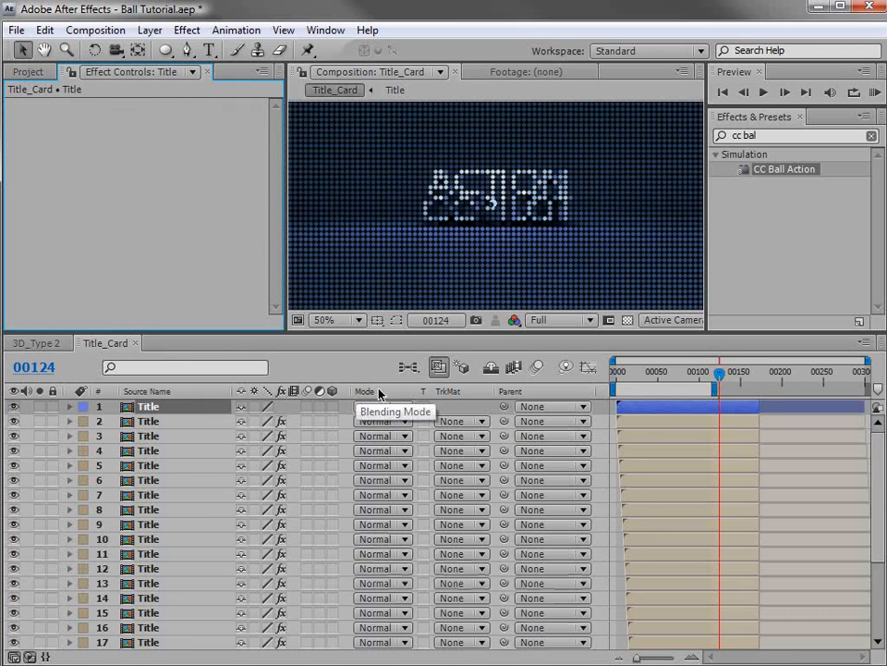
Reveal the masks of Title layer 1 and delete Mask 2.
key("t")
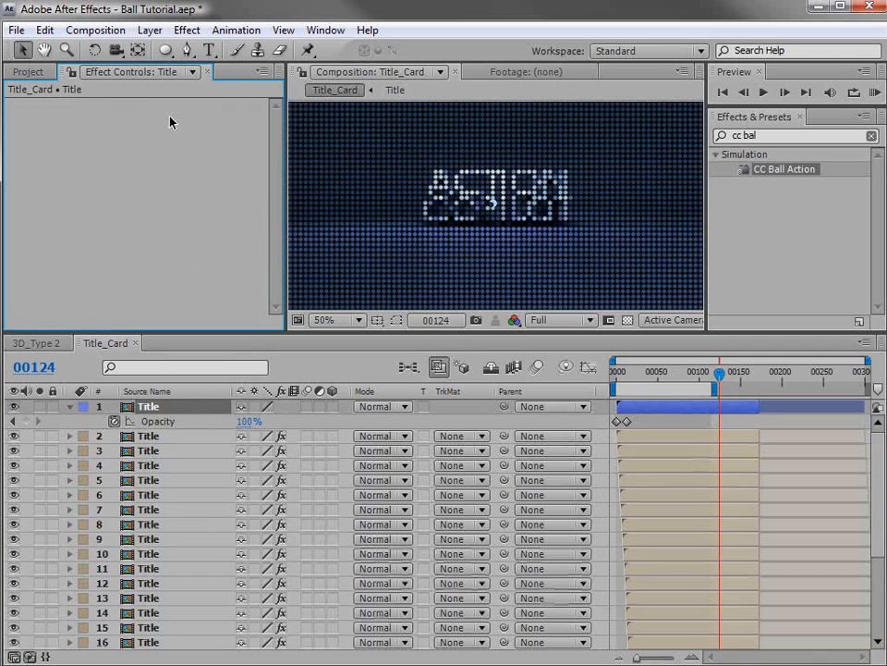
key("m")
left_click(142, 450)
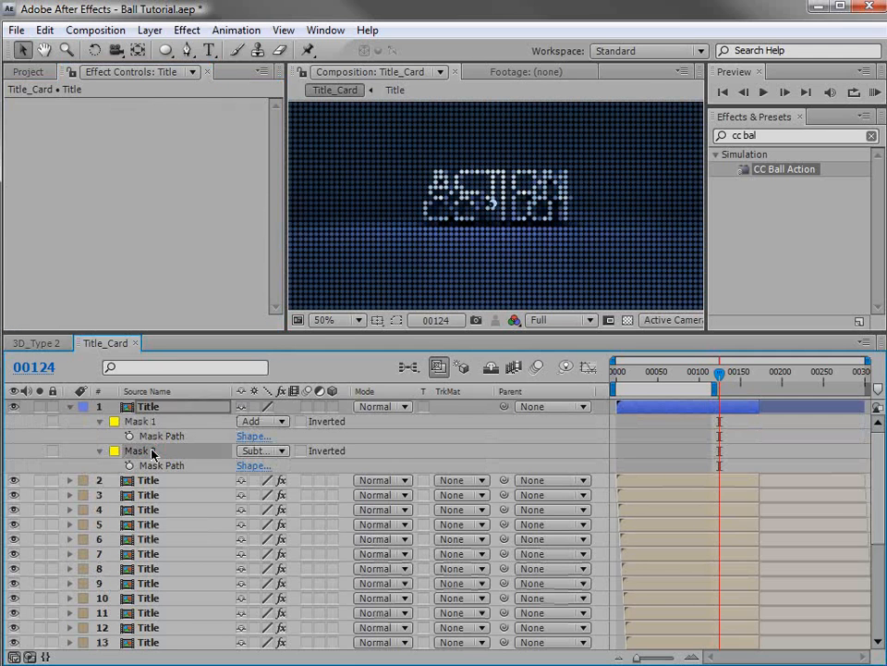
key("Delete")
Display the mask outline and add a Mask Path keyframe for layer 1's Mask 1 at about frame 60.
left_click(212, 368)
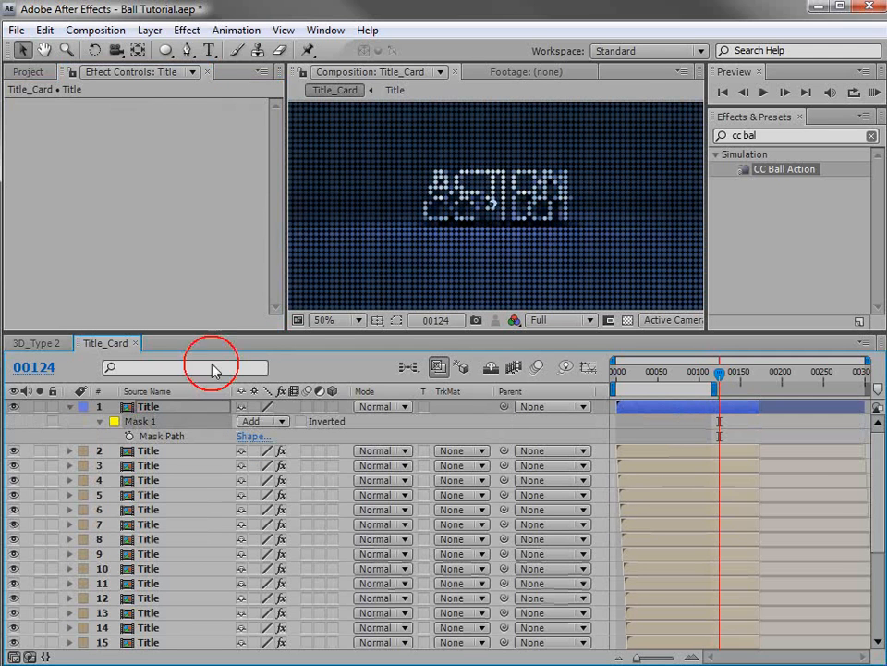
left_click(395, 320)
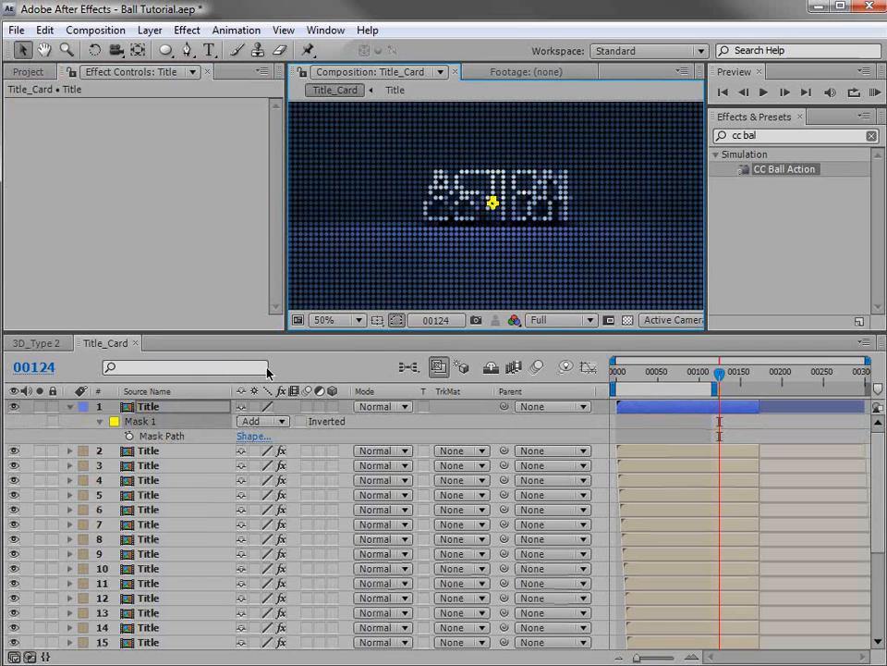
left_click(129, 437)
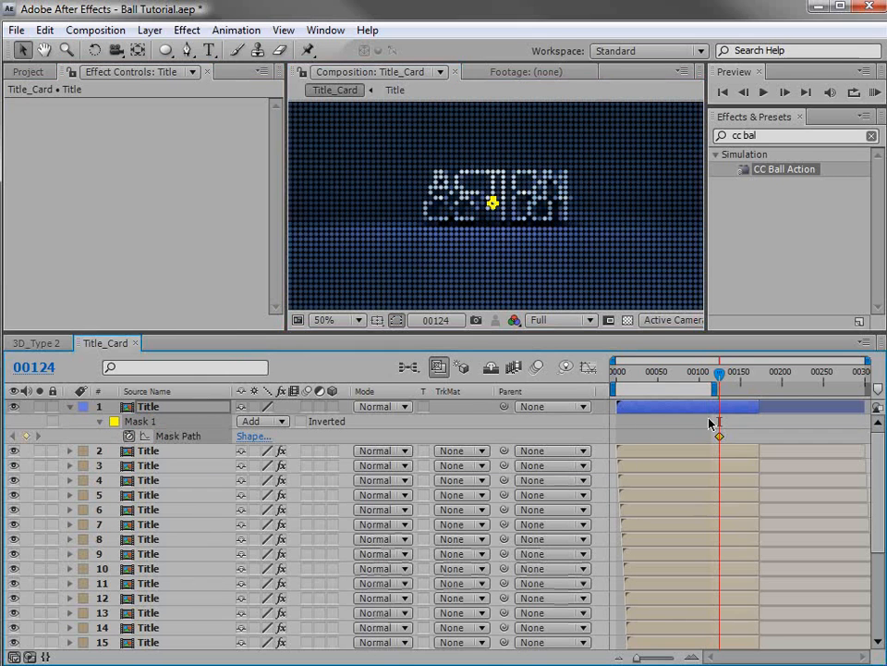
left_click_drag(702, 435, 666, 435)
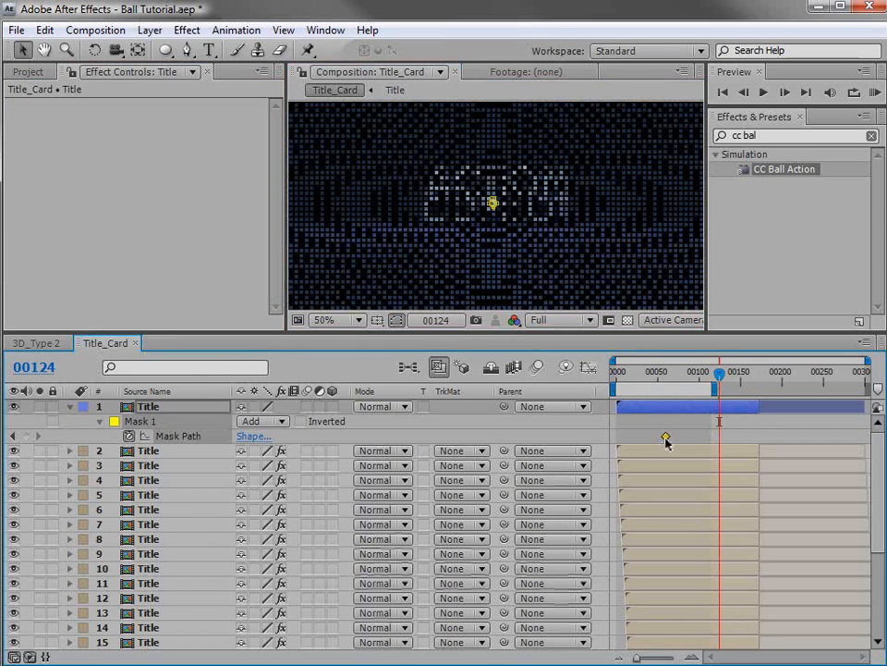
Solo layer 1 and, at frame 90, scale its circular Mask 1 up until it extends above and below the frame.
left_click(39, 407)
left_click_drag(717, 374, 691, 389)
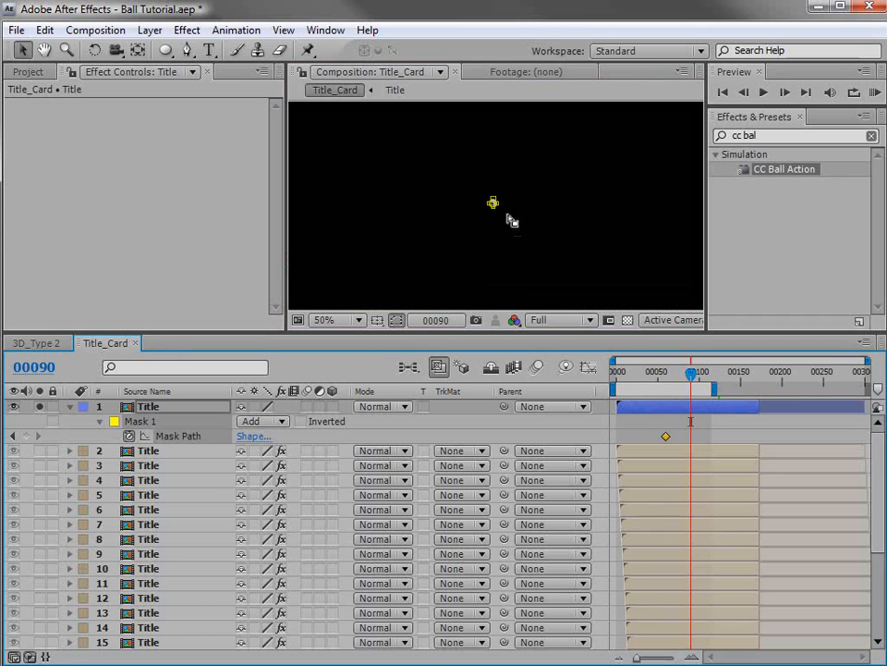
scroll(499, 208, "down", 1)
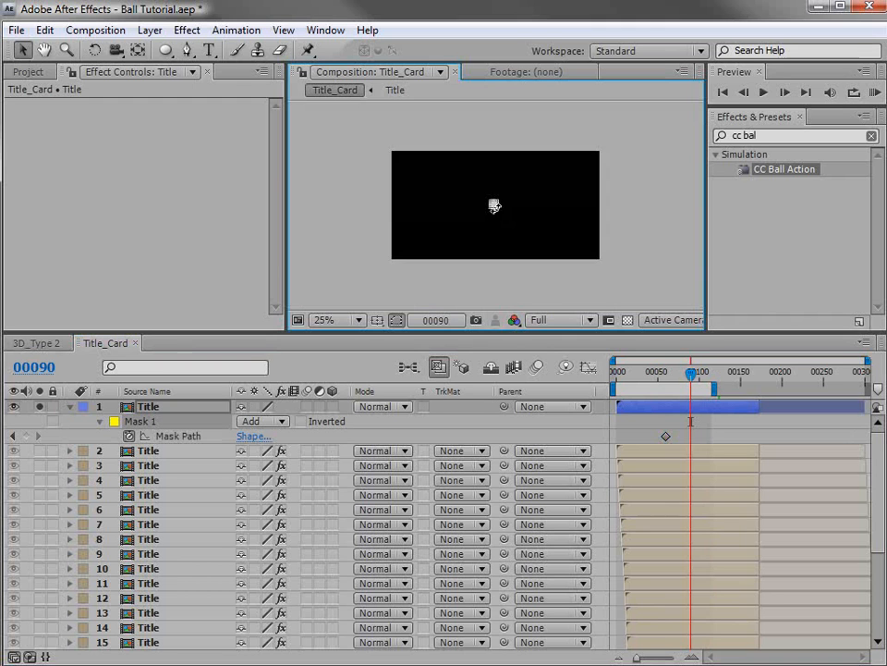
scroll(499, 212, "up", 1)
double_click(493, 203)
left_click_drag(500, 210, 689, 341)
scroll(544, 248, "down", 1)
left_click_drag(562, 271, 569, 277)
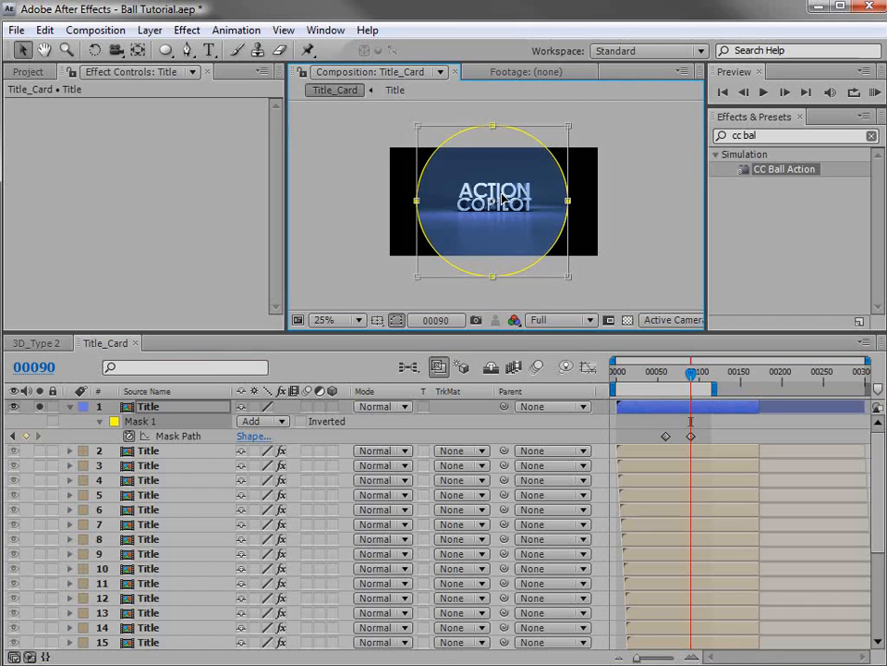
Expand Mask 1's properties on layer 1 and set its Mask Feather to 299 pixels.
scroll(502, 199, "up", 1)
left_click(99, 420)
left_click(99, 420)
left_click_drag(259, 450, 536, 454)
left_click(628, 456)
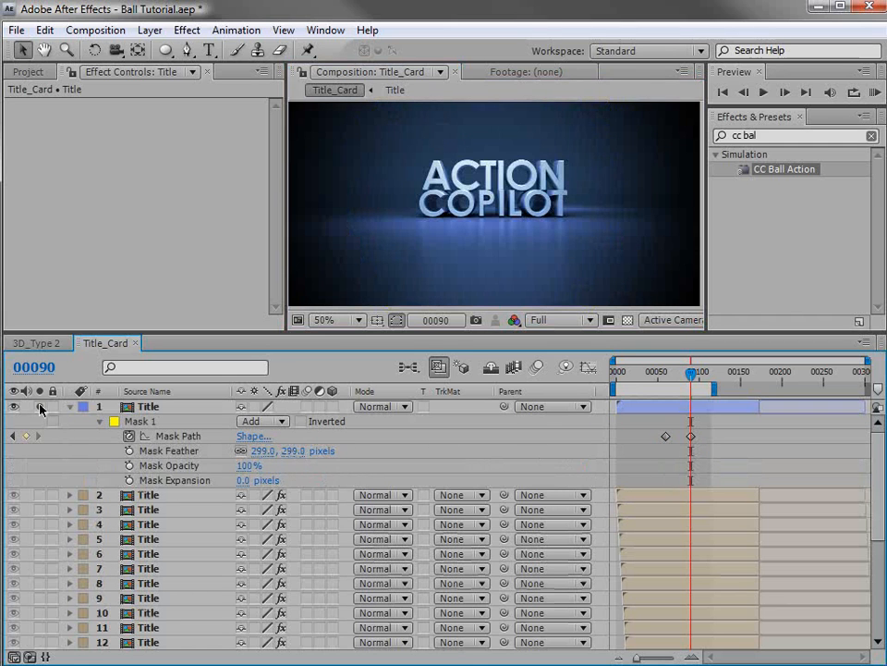
Turn off layer 1's solo state and slide the layer about 30 frames earlier in the timeline.
left_click(39, 408)
left_click(677, 381)
left_click_drag(678, 382, 651, 382)
left_click_drag(700, 413, 676, 406)
left_click(670, 456)
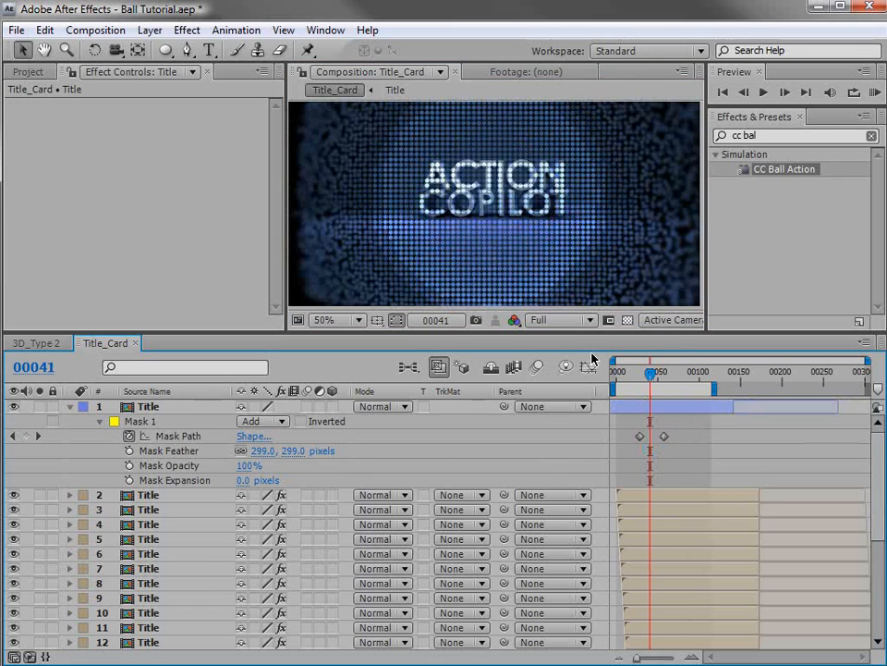
Check the clean title reveal up to frame 71 and collapse layer 1's properties.
left_click_drag(654, 382, 676, 378)
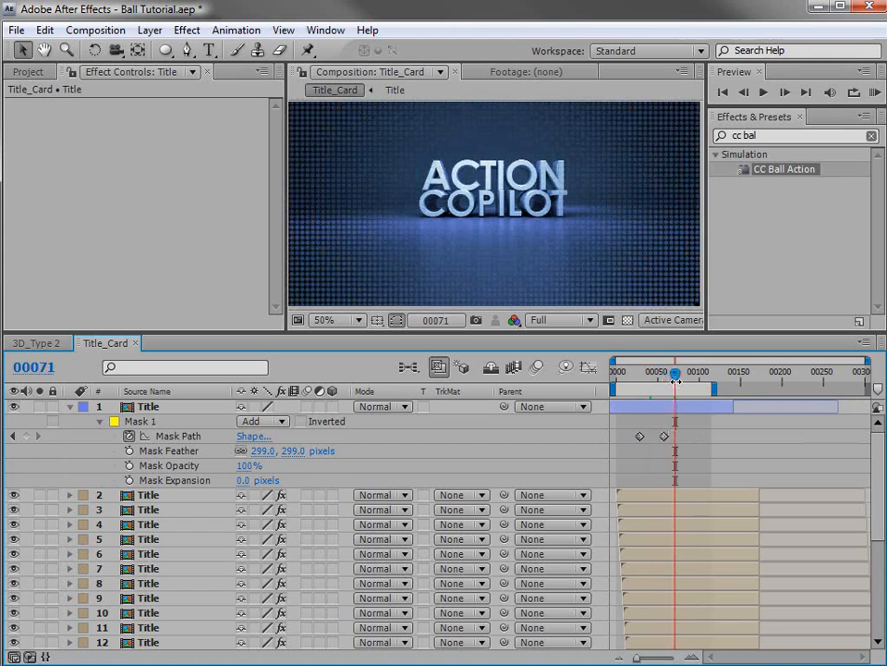
key("grave")
key("grave")
left_click(71, 407)
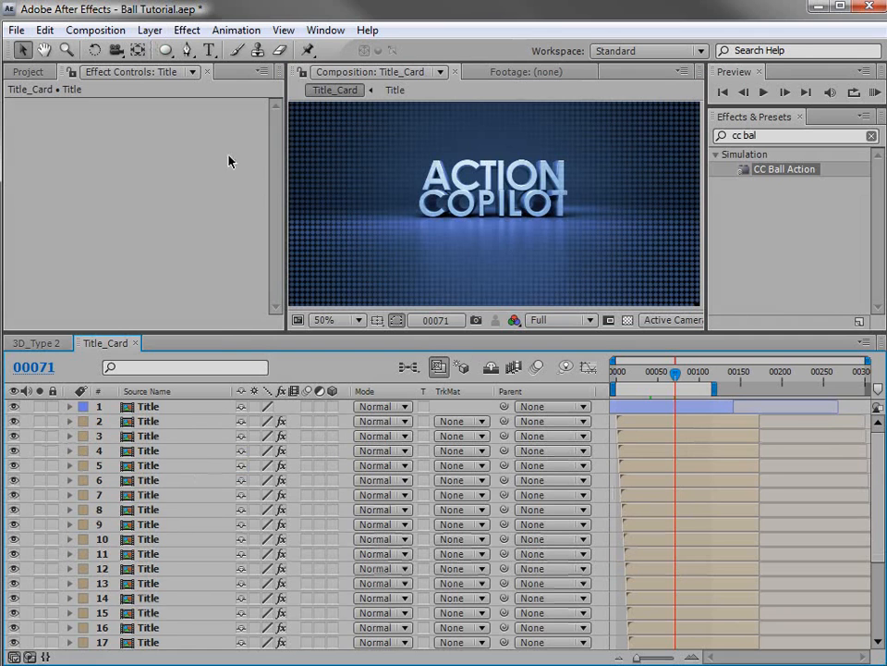
Make the clean Title on layer 1 a 3D layer and set the blending mode of Title layers 2 to 26 to Add.
left_click(164, 409)
left_click(332, 407)
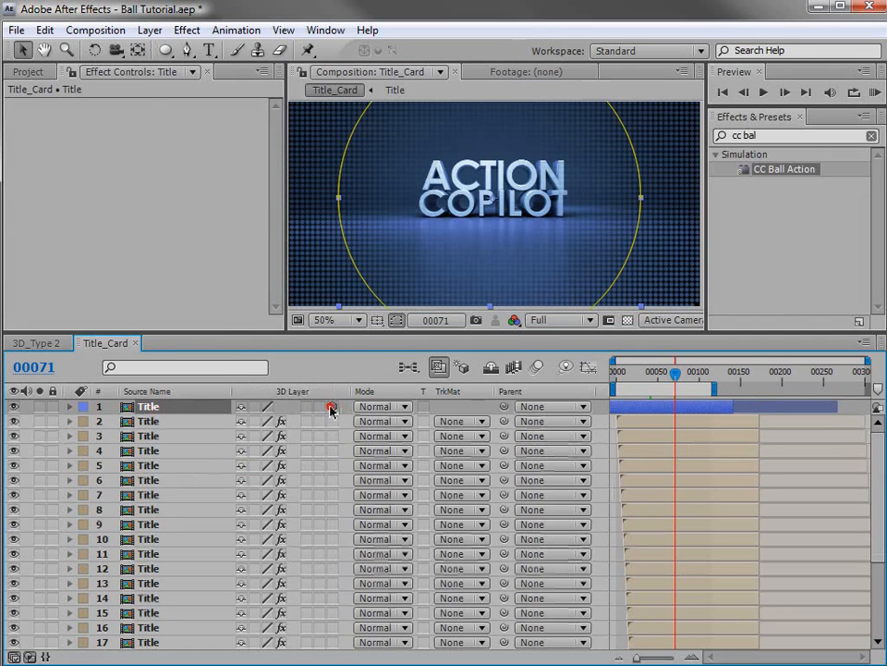
left_click(147, 421)
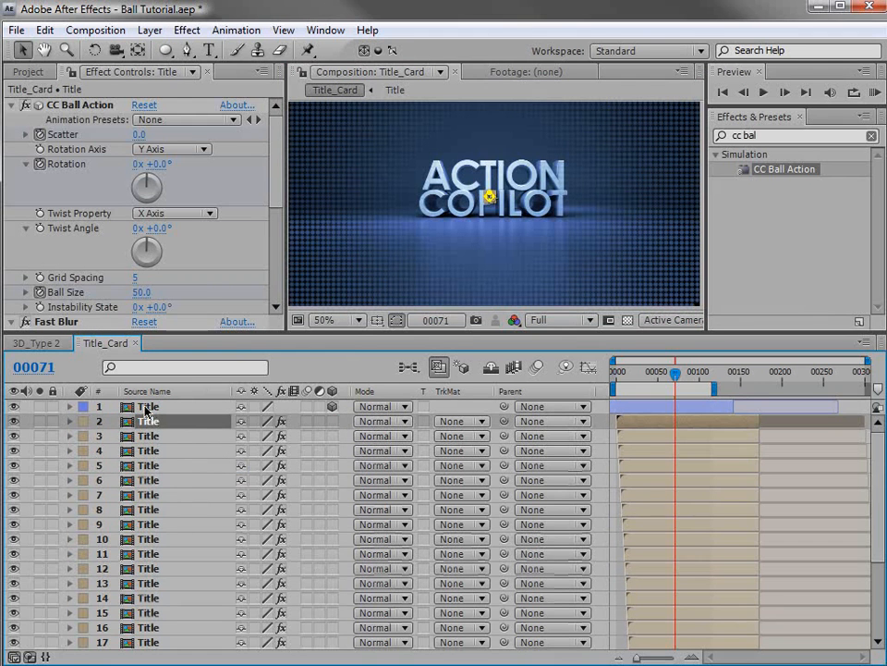
scroll(168, 470, "down", 3)
left_click(166, 645, "shift")
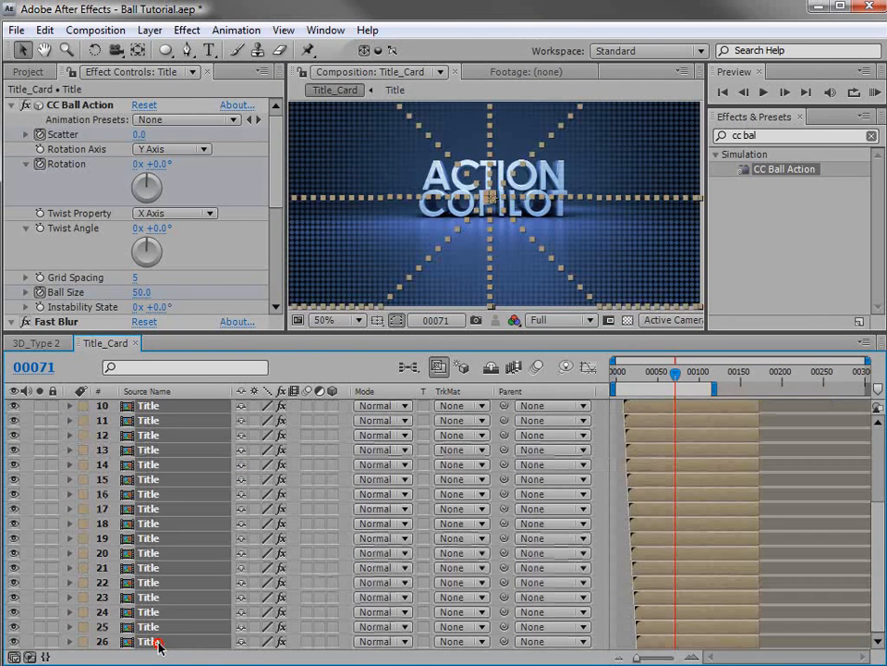
left_click(379, 407)
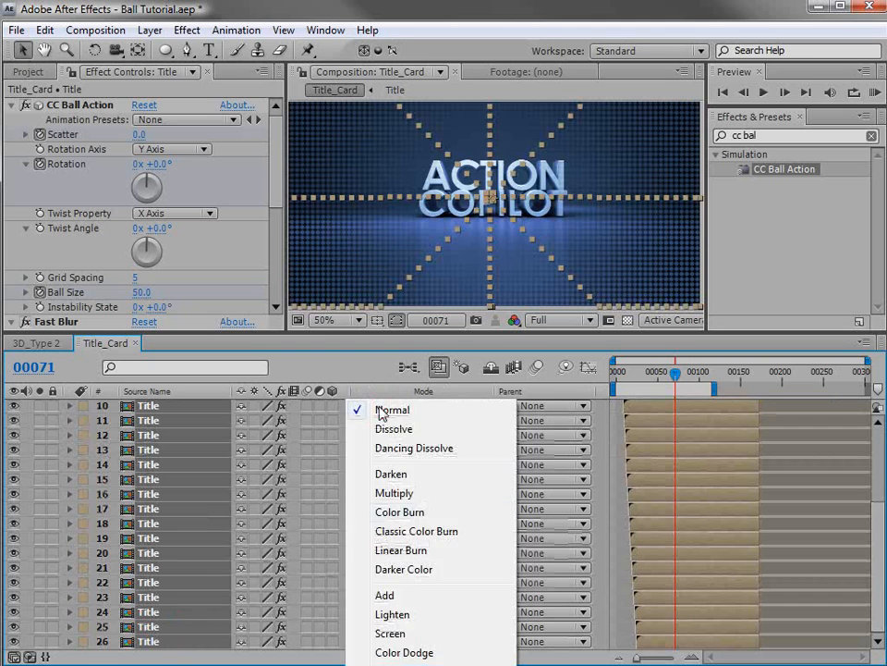
left_click(385, 595)
left_click(530, 260)
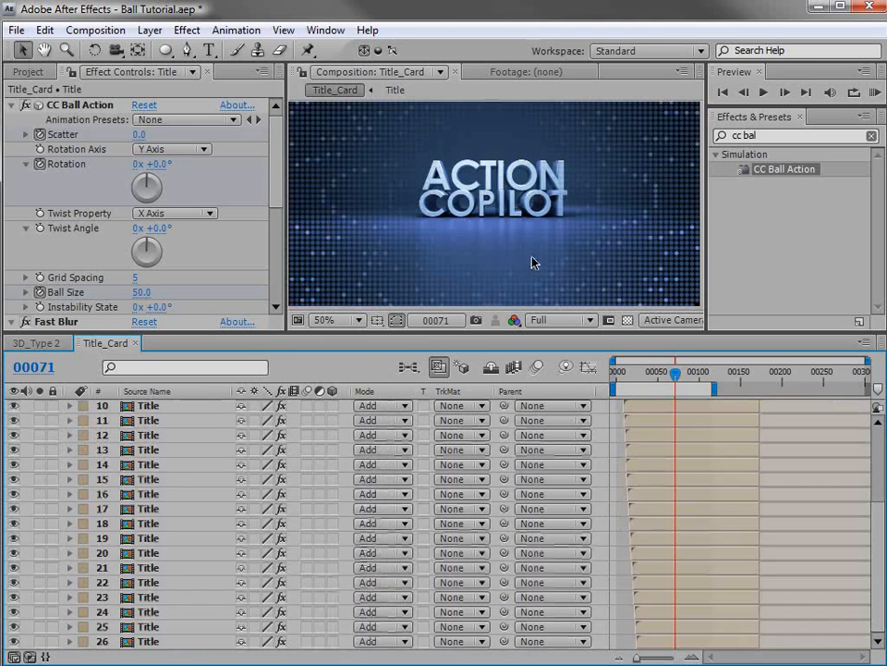
Inspect the Add-blended title in an enlarged composition view at frame 71, and scrub the animation from frame 29 to frame 101.
key("grave")
key("period")
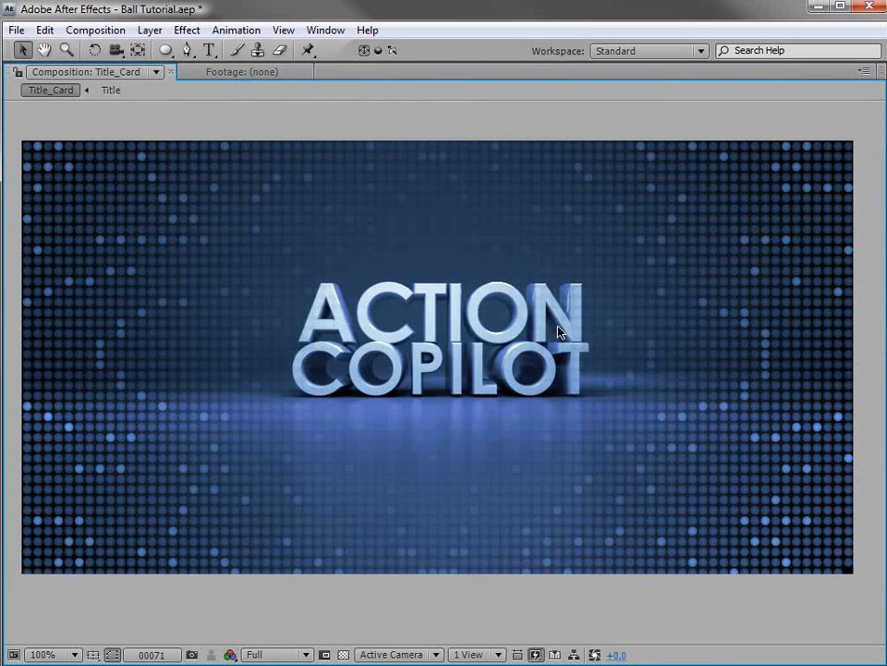
key("grave")
left_click_drag(671, 372, 642, 376)
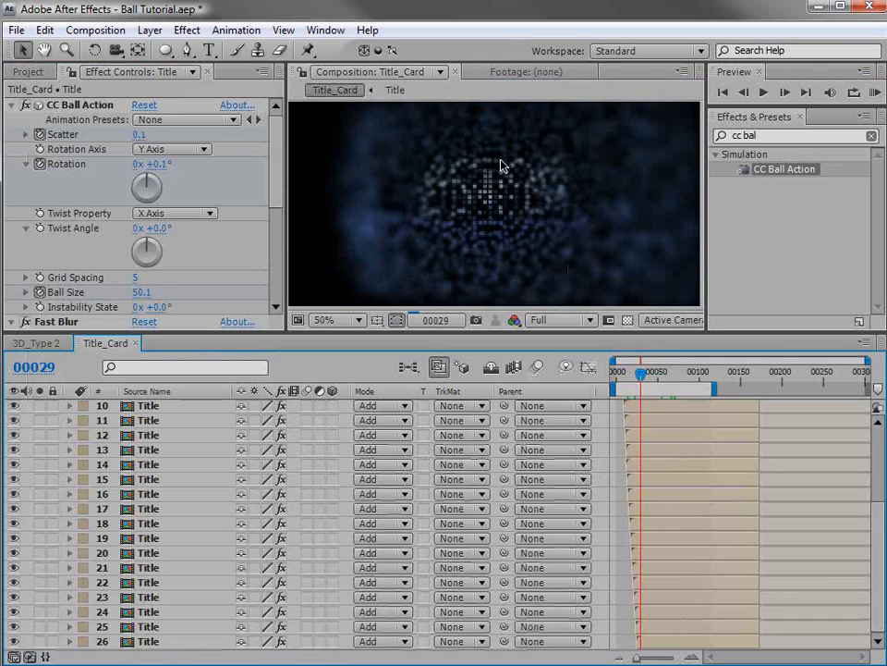
left_click_drag(647, 357, 701, 388)
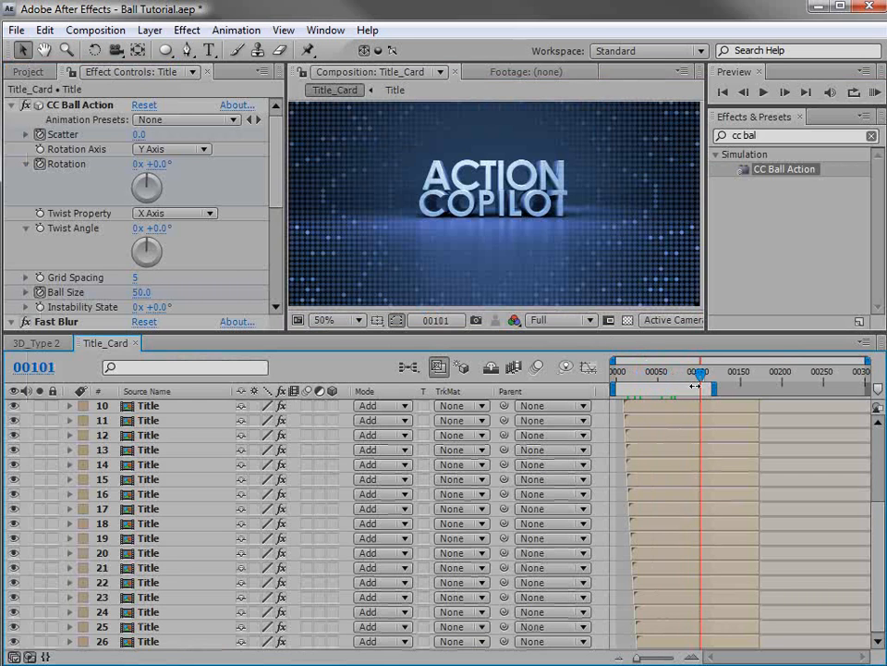
scroll(697, 450, "up", 3)
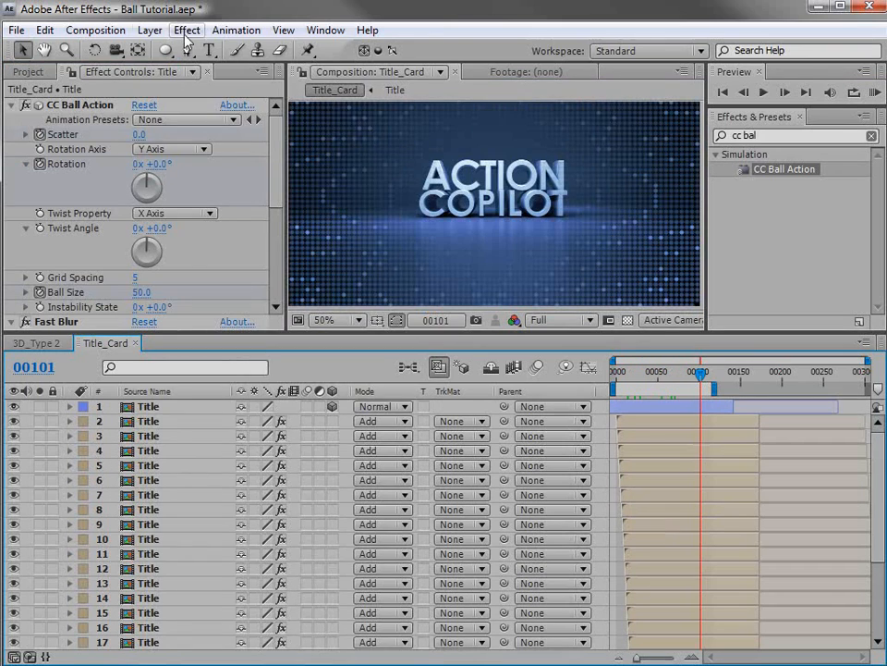
Create a new camera layer in Title_Card using the 24mm preset.
left_click(150, 30)
mouse_move(176, 50)
left_click(476, 107)
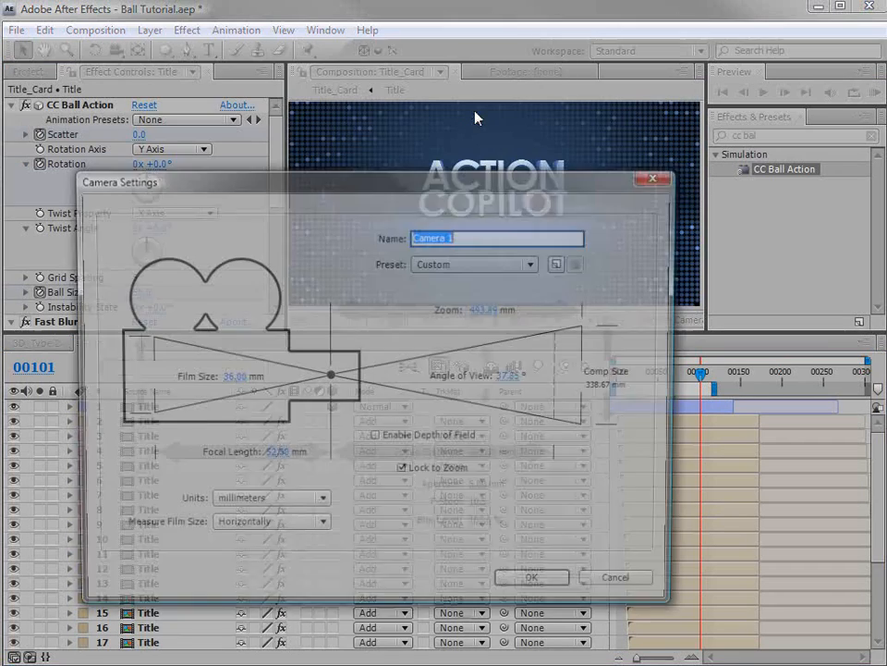
left_click(460, 264)
left_click(472, 349)
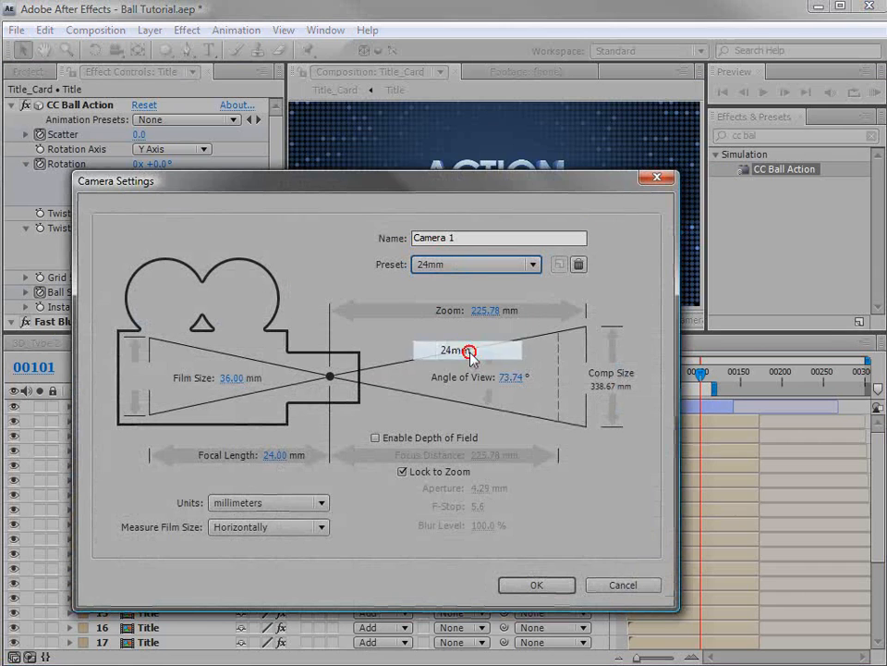
left_click(537, 586)
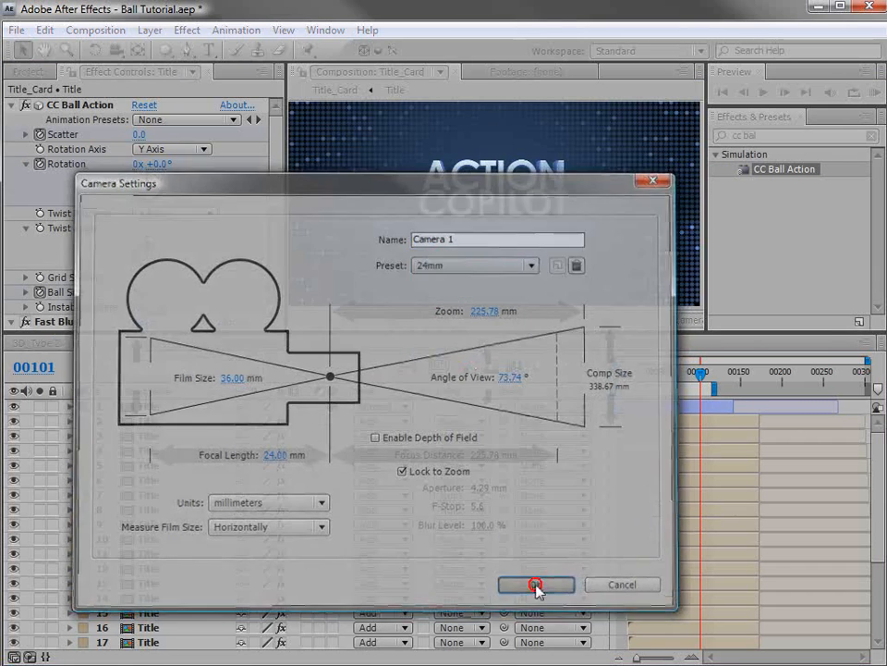
Add a null object, make it 3D and parent Camera 1 to it.
left_click(153, 31)
mouse_move(199, 52)
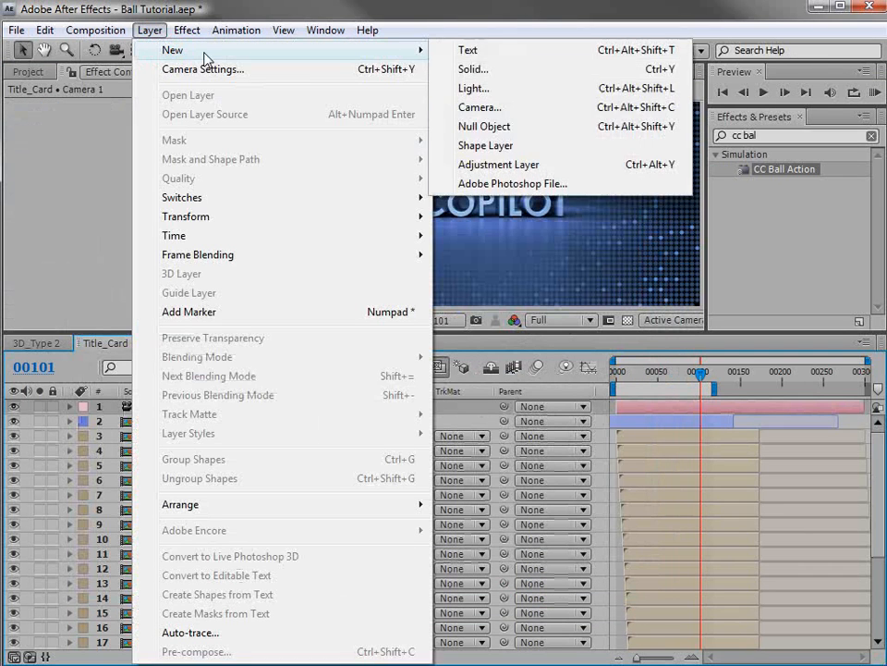
left_click(485, 127)
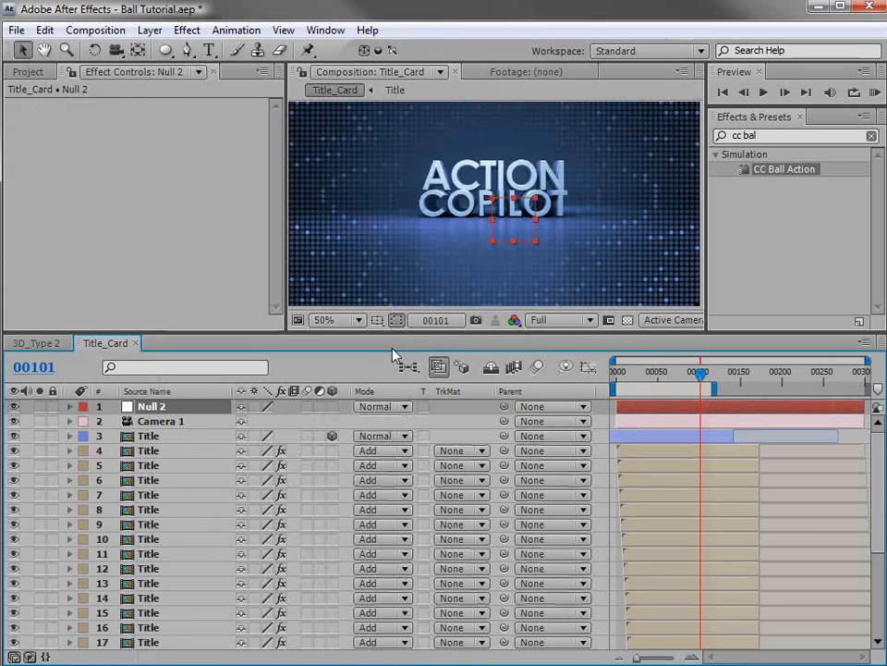
left_click(332, 407)
left_click(164, 421)
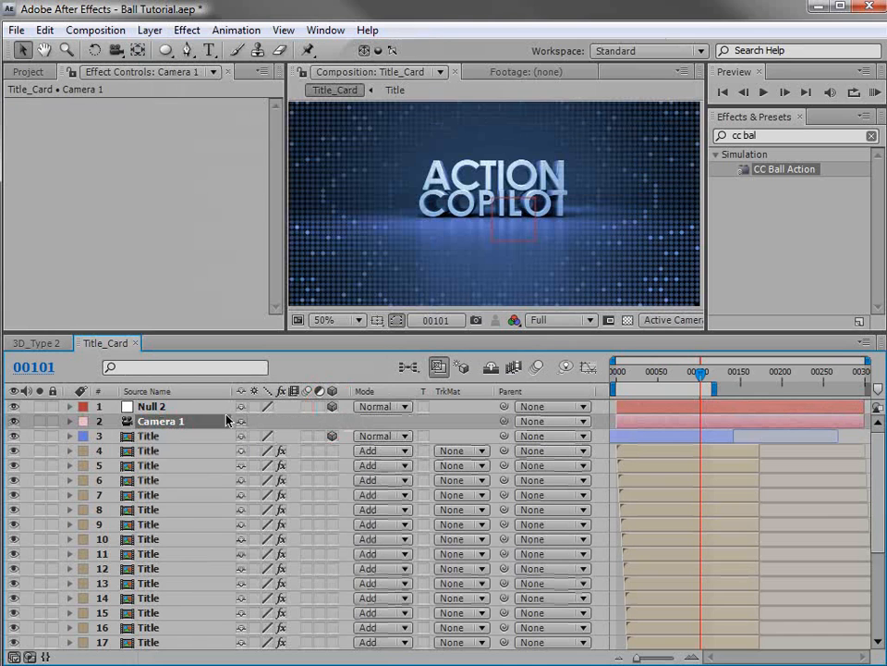
left_click_drag(506, 421, 162, 414)
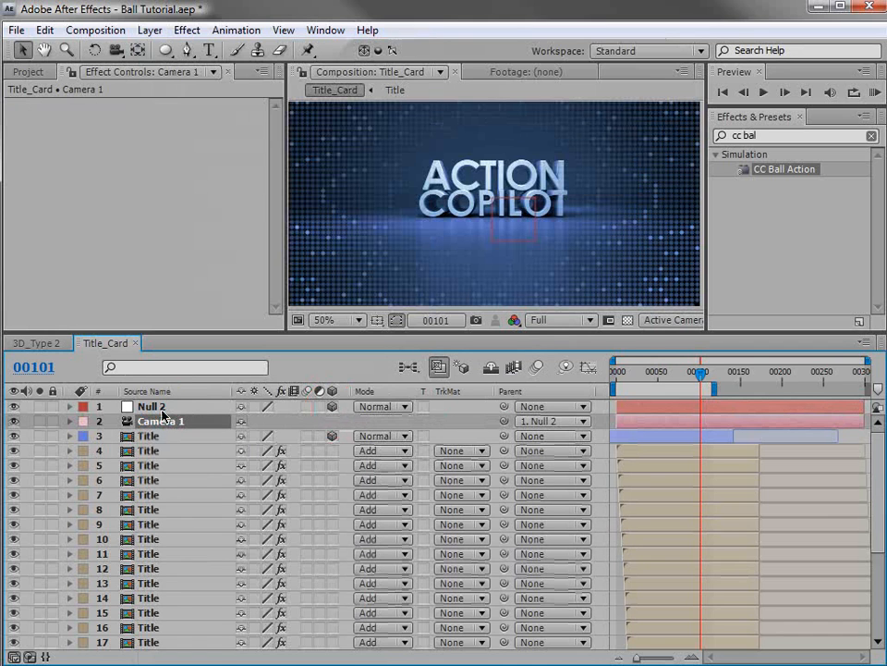
At frame 57, reveal Null 2's rotation properties and set a Y Rotation keyframe.
scroll(456, 268, "down", 2)
left_click_drag(700, 377, 664, 384)
left_click(156, 407)
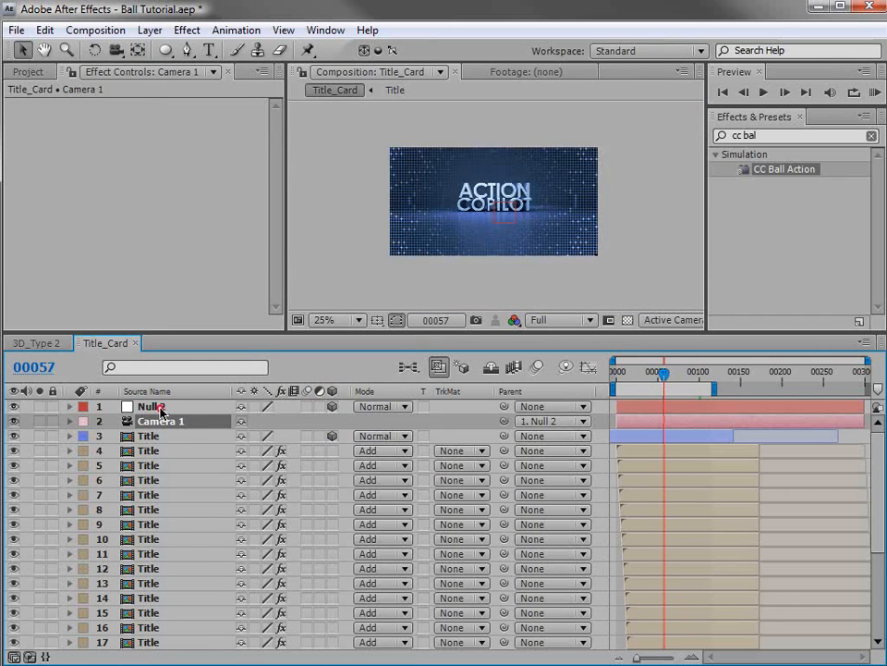
key("r")
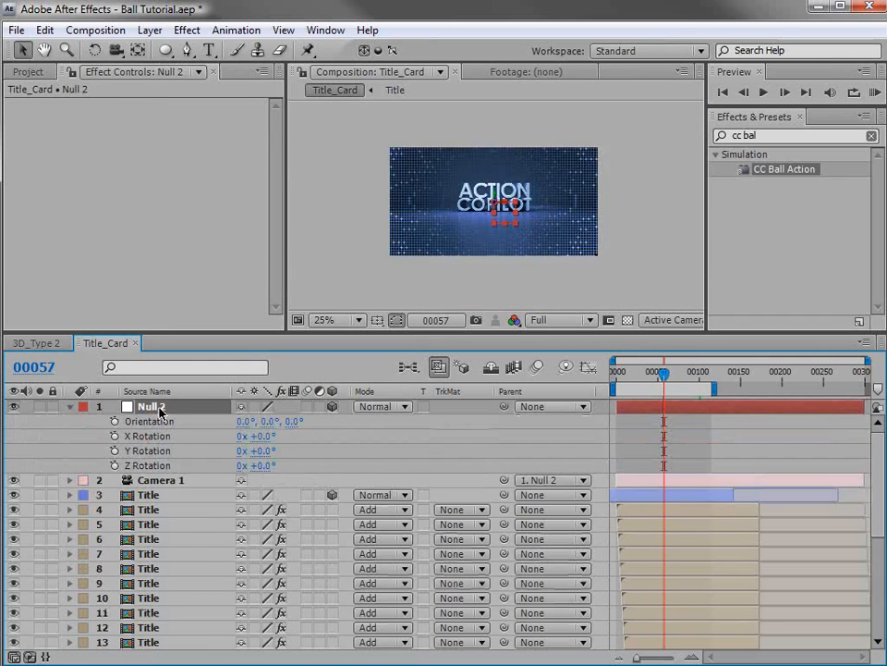
left_click(112, 451)
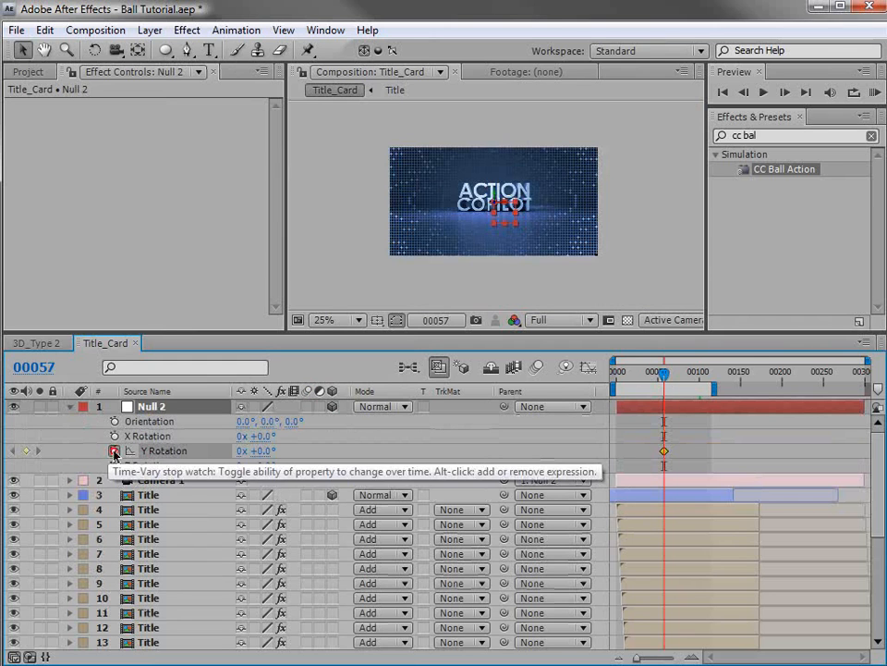
Set Null 2's Y Rotation to 98° at frame 18 and slide that keyframe back to the start of the timeline.
mouse_move(639, 382)
left_mouse_down()
mouse_move(621, 386)
mouse_move(630, 388)
left_mouse_up()
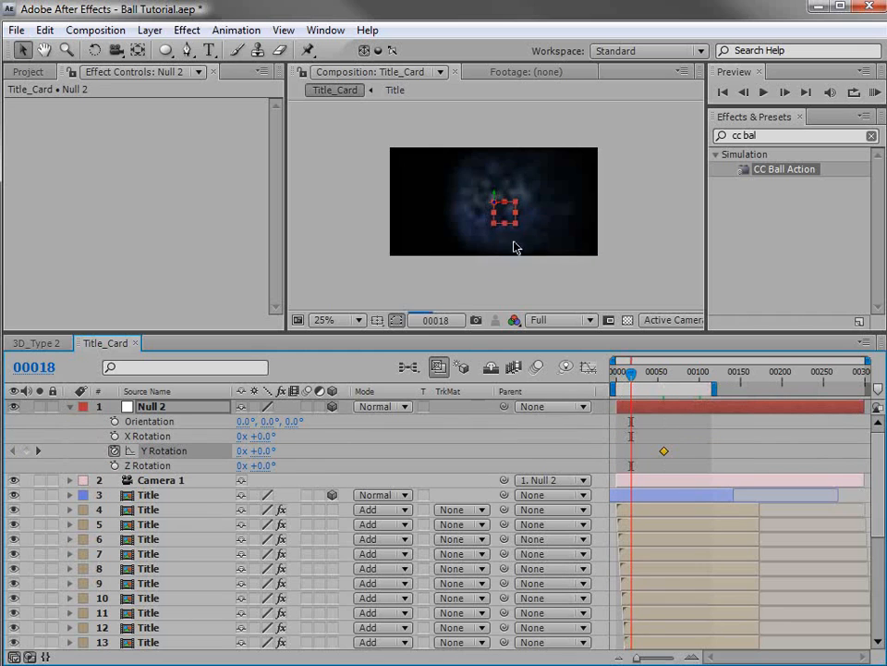
left_click_drag(259, 458, 330, 439)
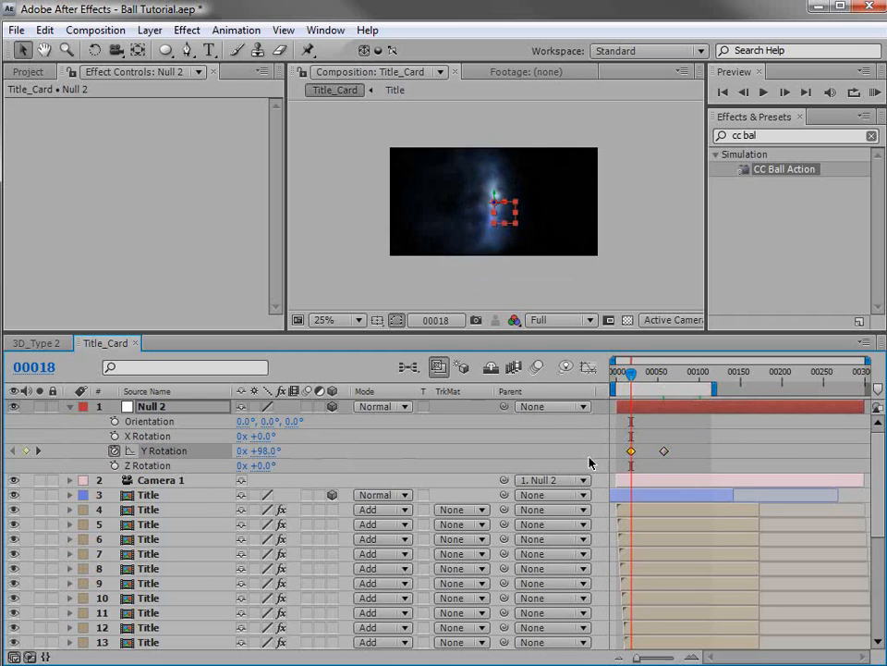
left_click_drag(630, 452, 618, 458)
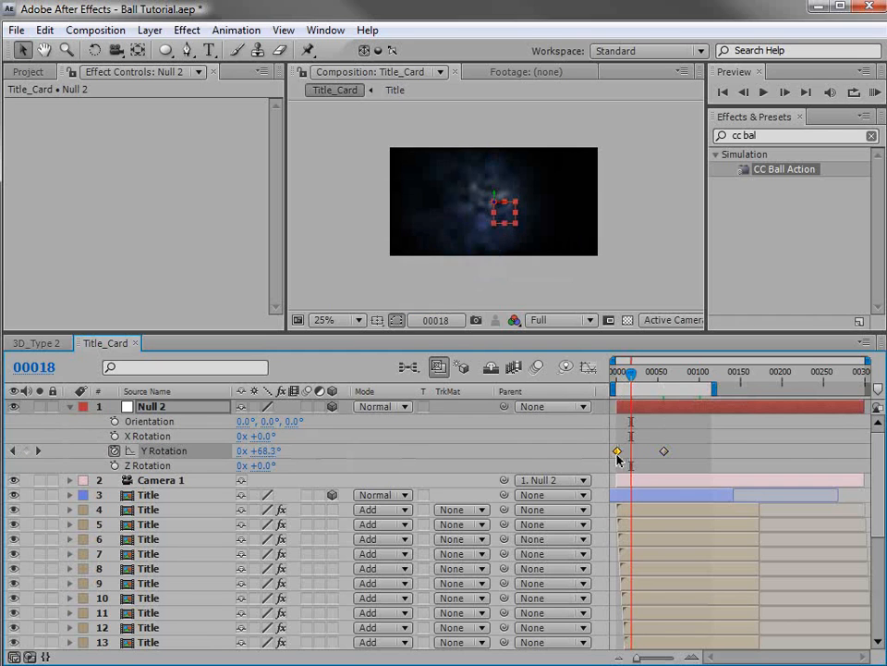
At frame 0, set Null 2's Y Rotation to 120°.
left_click(616, 373)
left_click(266, 450)
type("120")
key("Return")
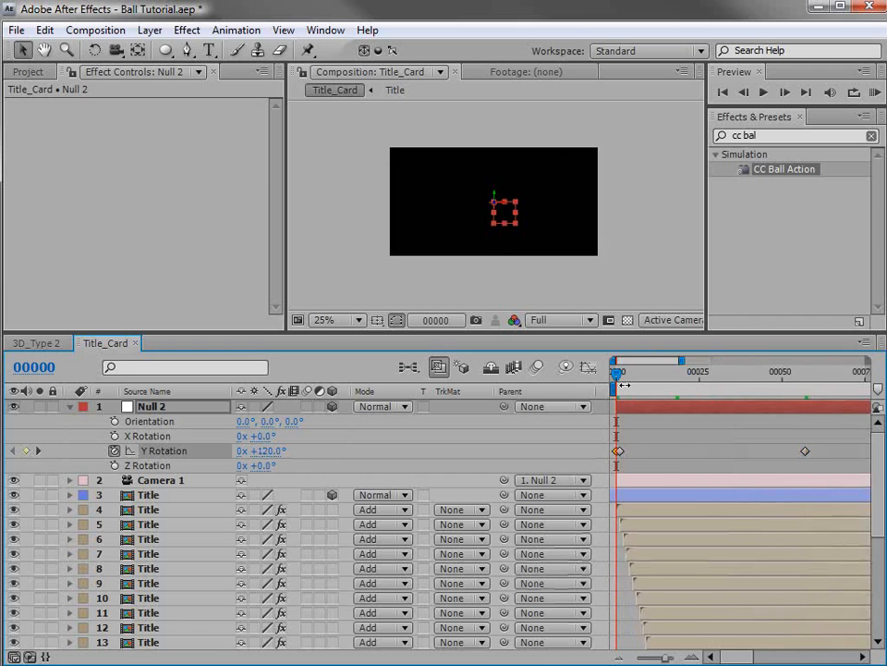
Delete the stray Y Rotation keyframe just after frame 0, ease the keyframe at frame 57, and scrub to frame 43.
key("equal")
key("equal")
key("equal")
left_click(623, 455)
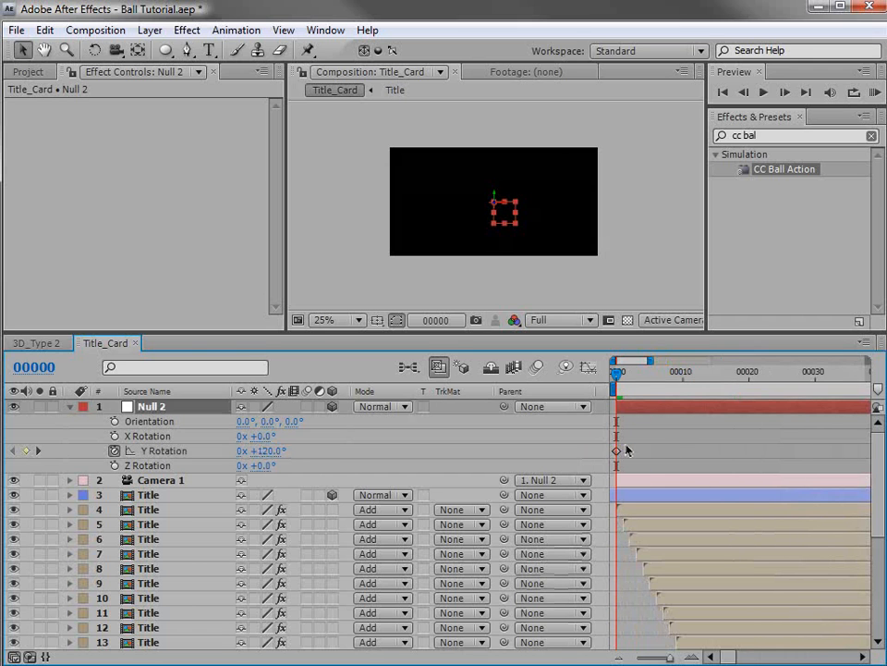
key("minus")
left_click(808, 452)
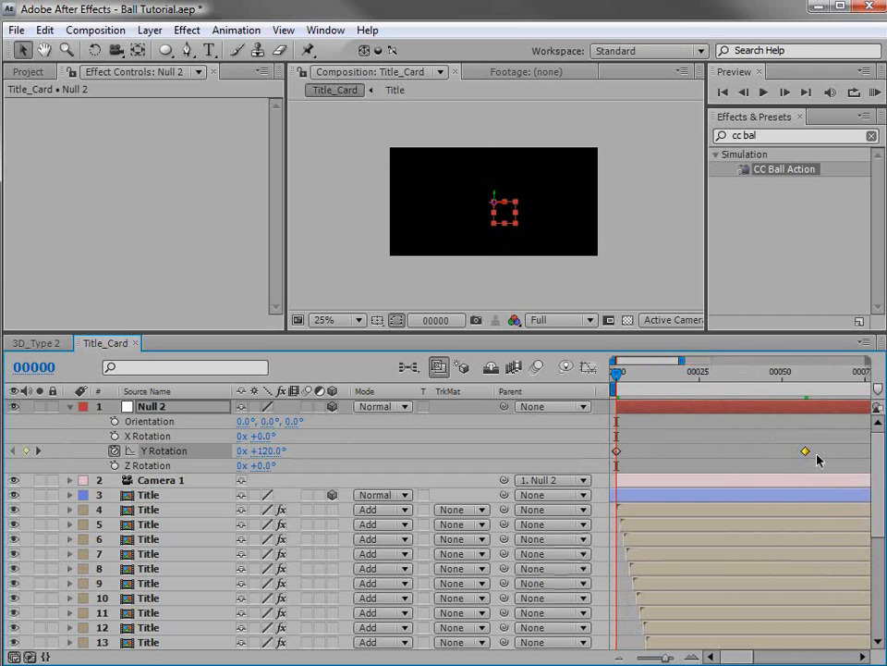
left_click_drag(617, 372, 759, 375)
Keyframe Camera 1's Position and place the eased keyframe at frame 57.
left_click(170, 481)
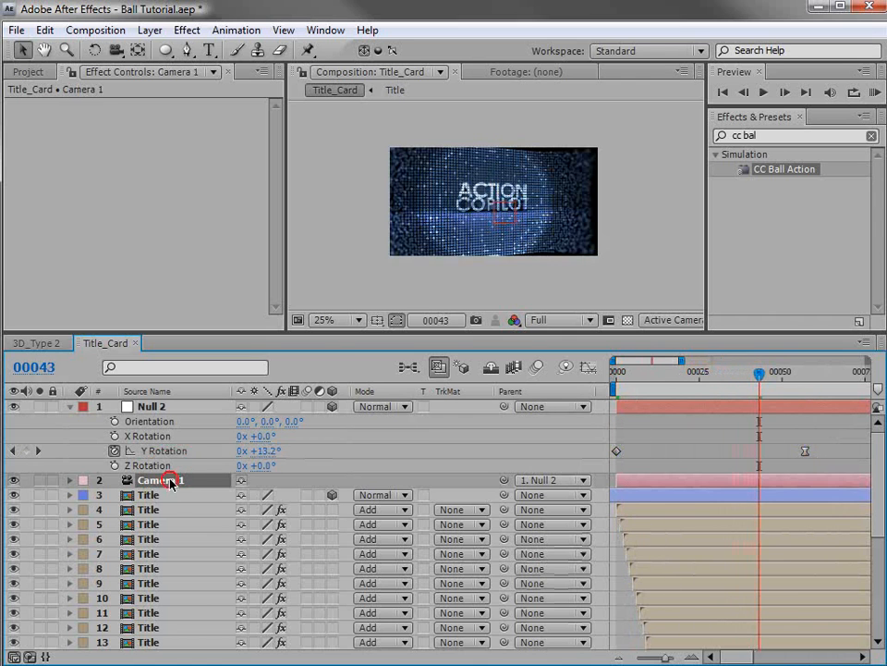
key("p")
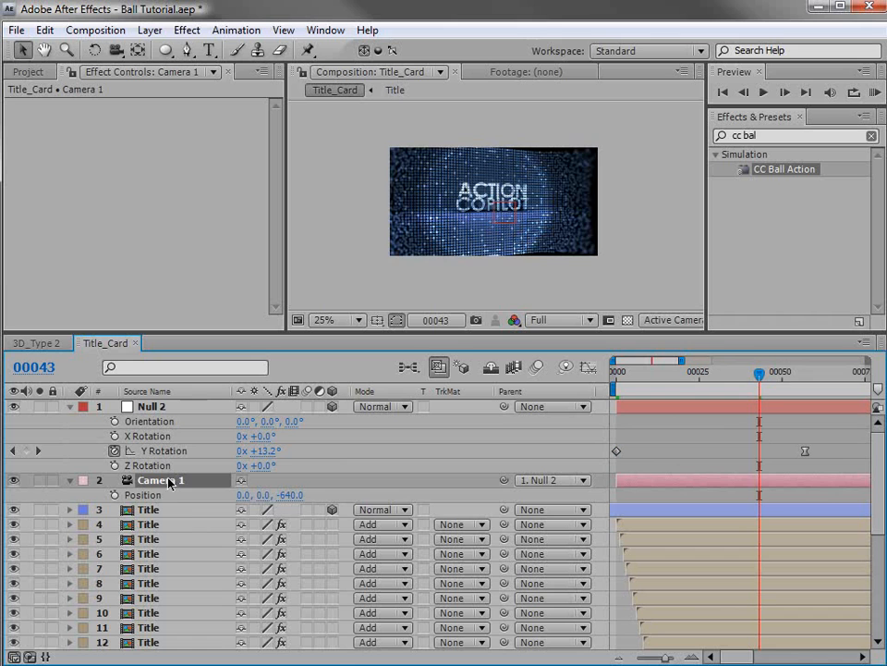
left_click(114, 495)
left_click_drag(761, 498, 807, 497)
At frame 0, dolly Camera 1 closer to the title with the Track Z Camera tool and check the shot at frame 13.
left_click_drag(689, 371, 615, 398)
left_click_drag(116, 50, 190, 108)
mouse_move(505, 247)
left_mouse_down()
mouse_move(513, 212)
mouse_move(519, 258)
left_mouse_up()
left_click_drag(624, 376, 659, 416)
key("v")
scroll(464, 263, "up", 2)
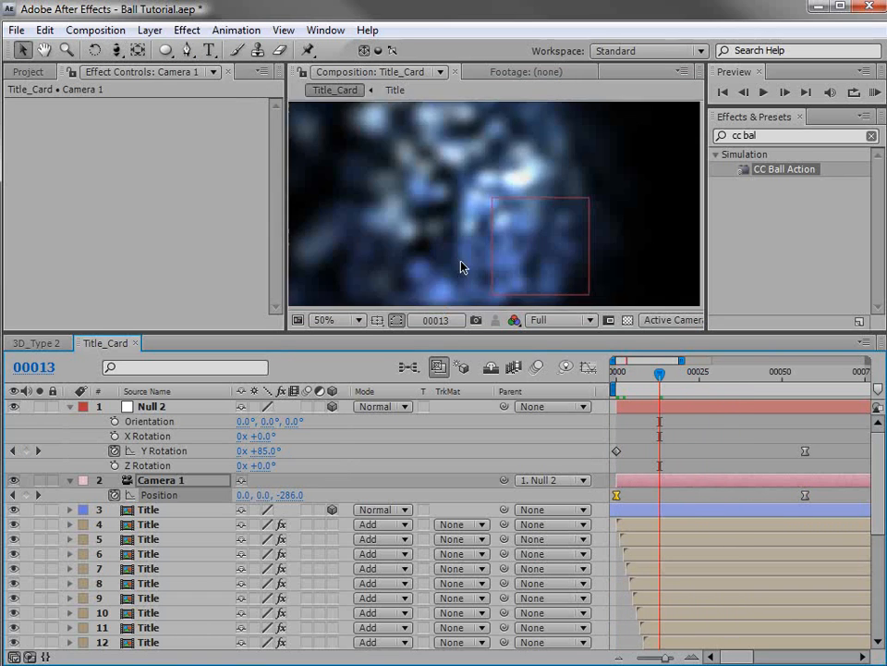
left_click_drag(420, 269, 432, 227)
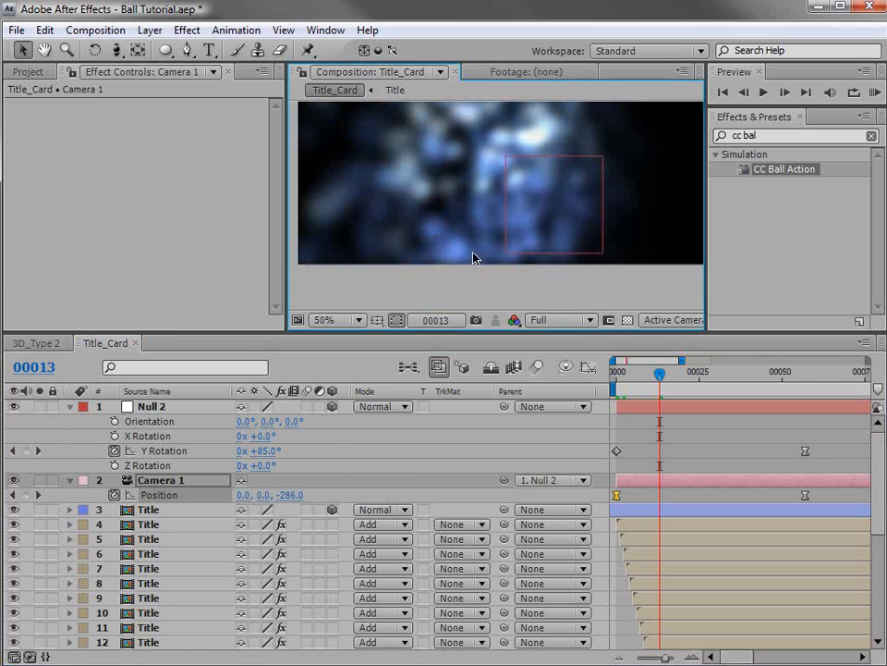
Turn on Repeat Edge Pixels for Fast Blur on Title layer 4, and collapse Camera 1's properties.
left_click(164, 510)
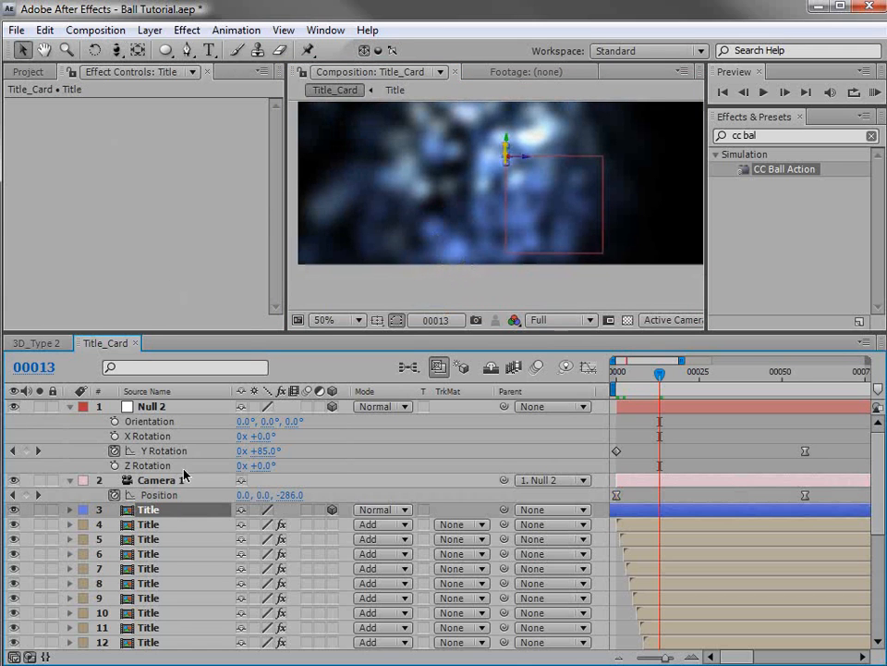
left_click(156, 529)
scroll(139, 222, "down", 5)
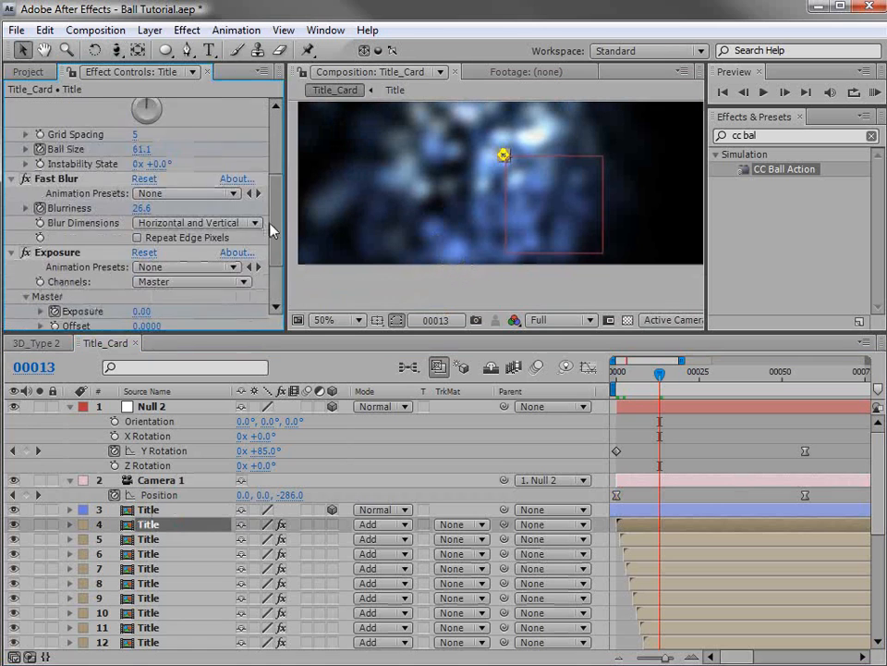
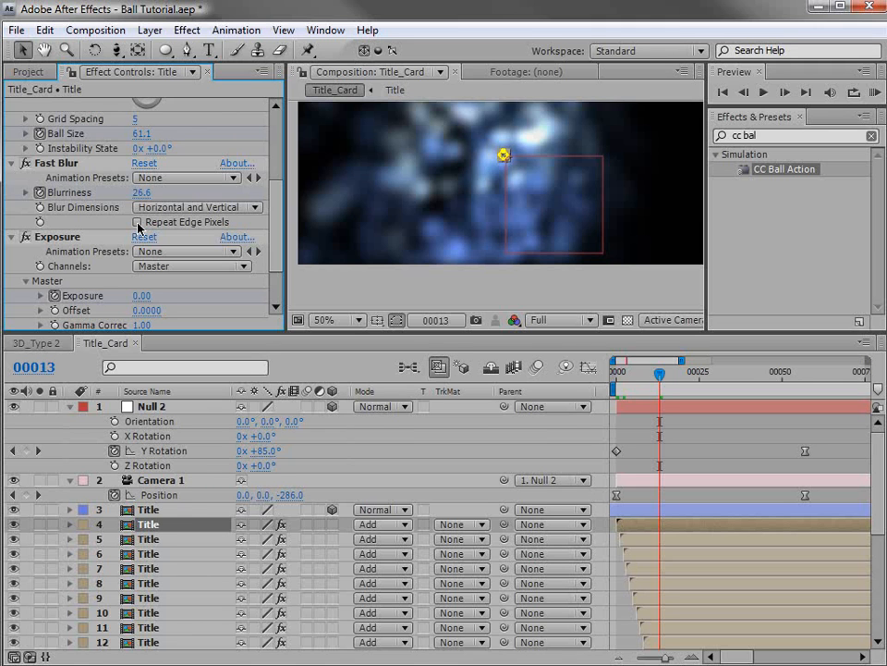
left_click(138, 223)
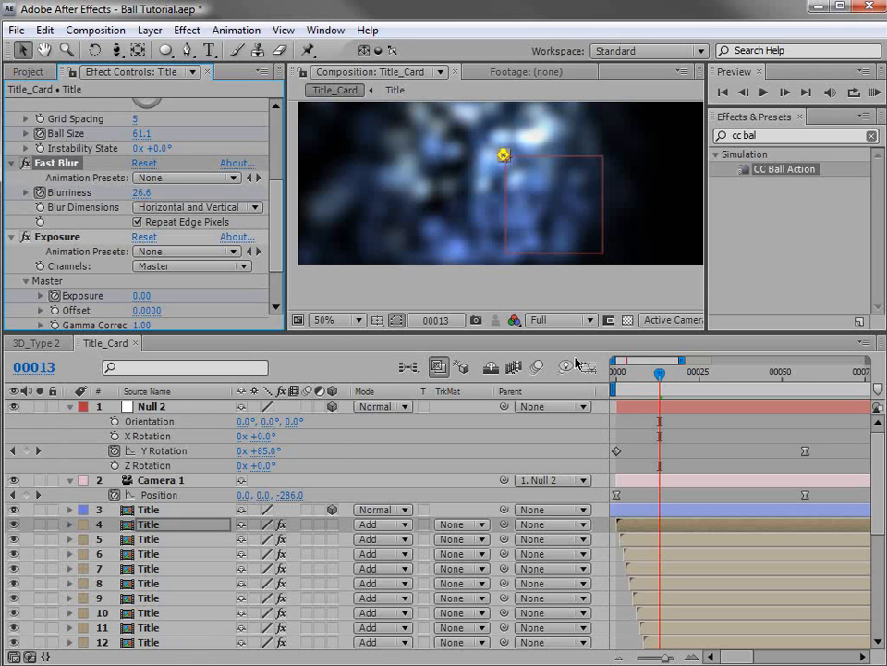
left_click(635, 427)
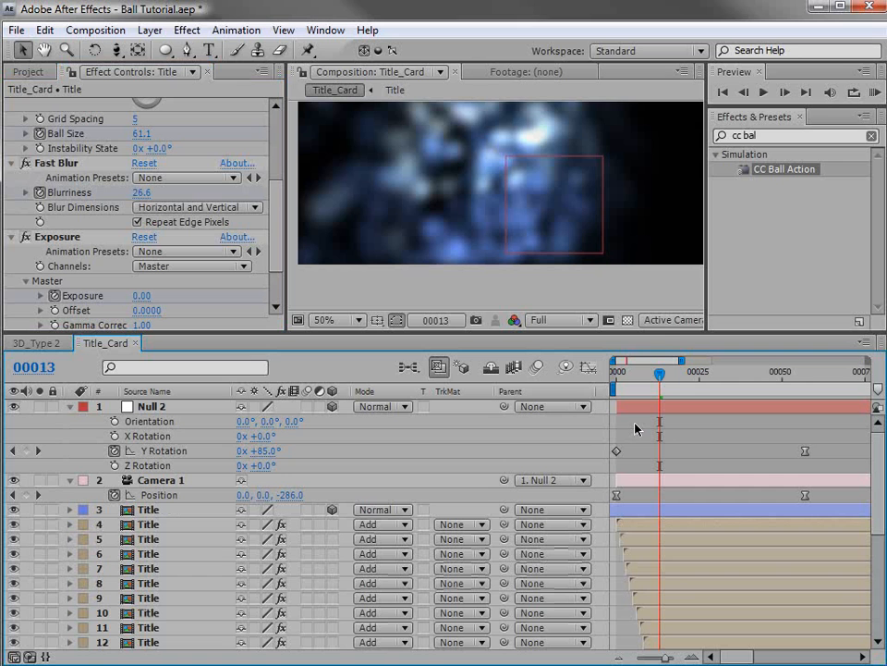
left_click(70, 480)
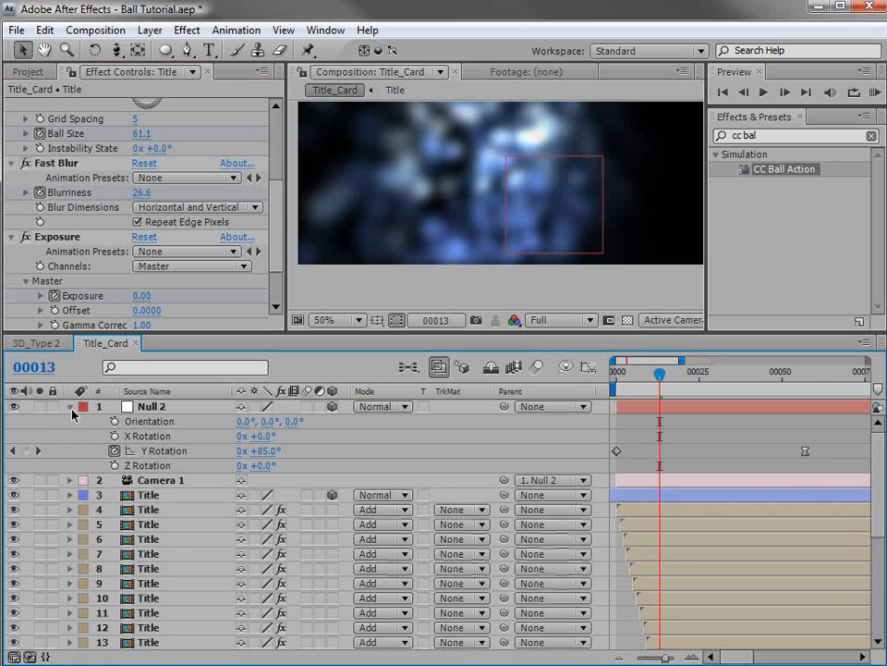
Collapse Null 2's properties and hide the Null 2 layer from the composition view.
left_click(72, 407)
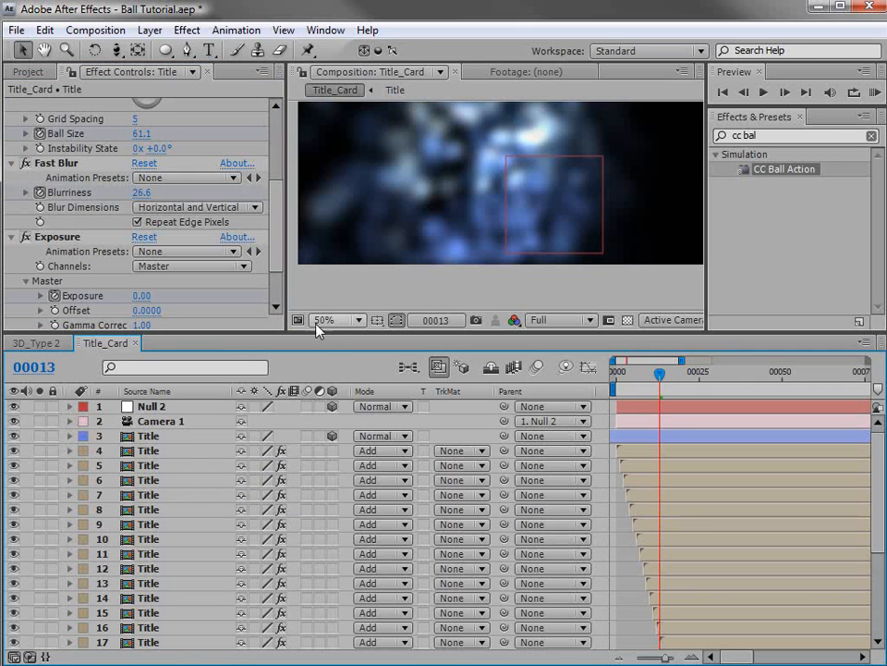
key("h")
left_click_drag(563, 169, 555, 219)
key("v")
left_click(152, 407)
left_click(11, 407)
End the work area at frame 58 and preview the title reveal in an enlarged composition view.
key("grave")
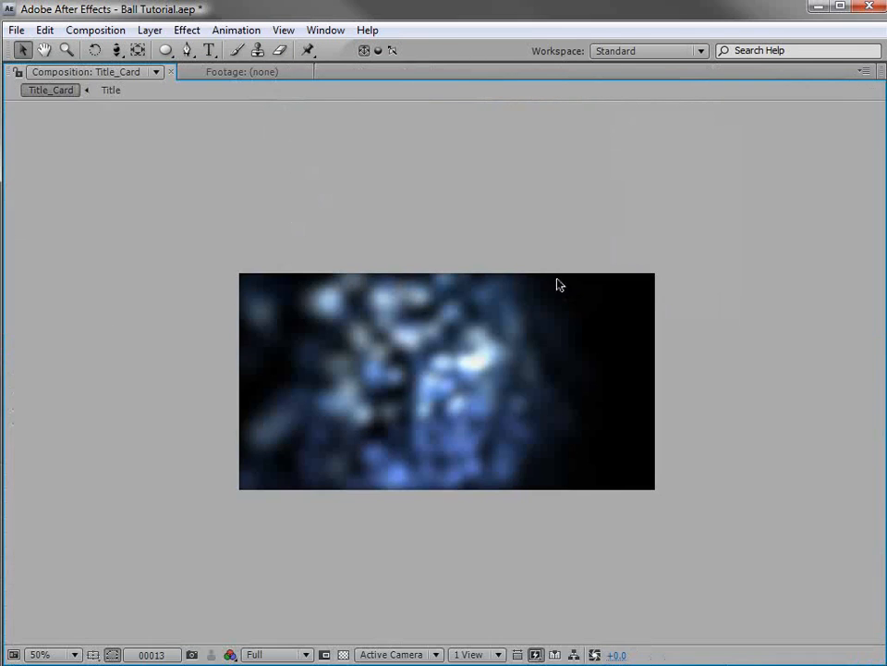
key("grave")
left_click_drag(659, 371, 807, 386)
key("grave")
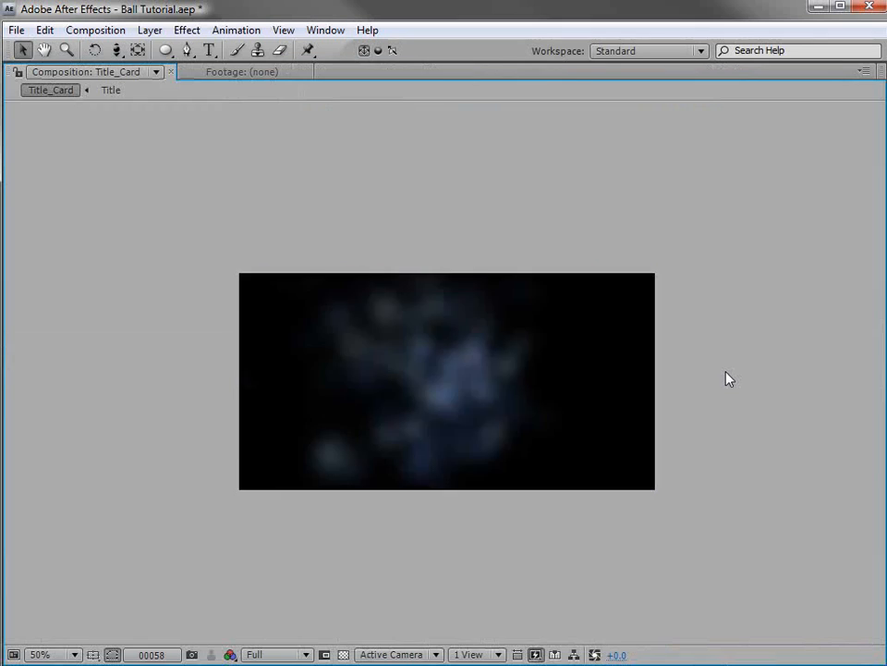
key("space")
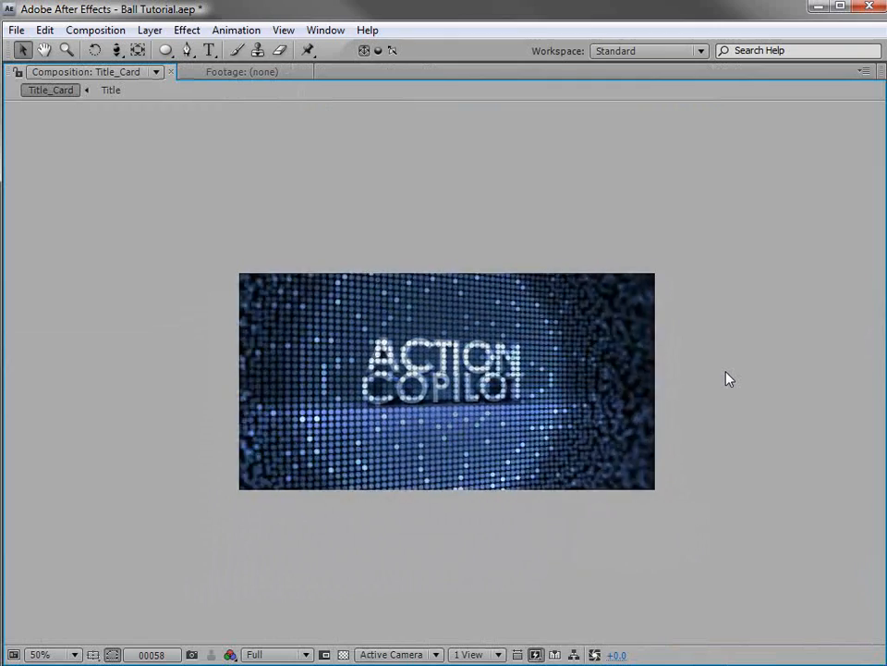
key("grave")
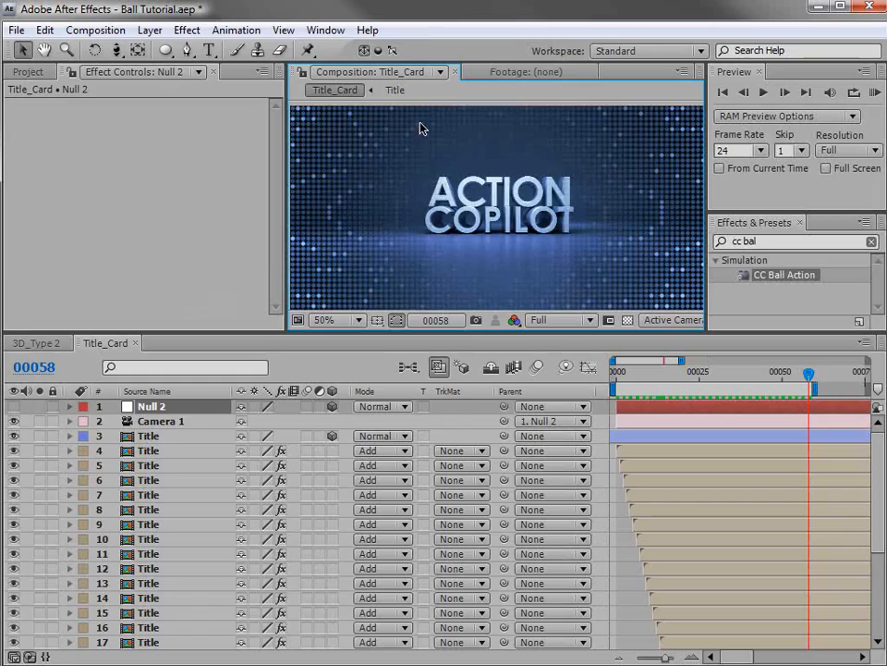
Nest the Title_Card composition in a new composition and scrub it to frame 70.
left_click(26, 71)
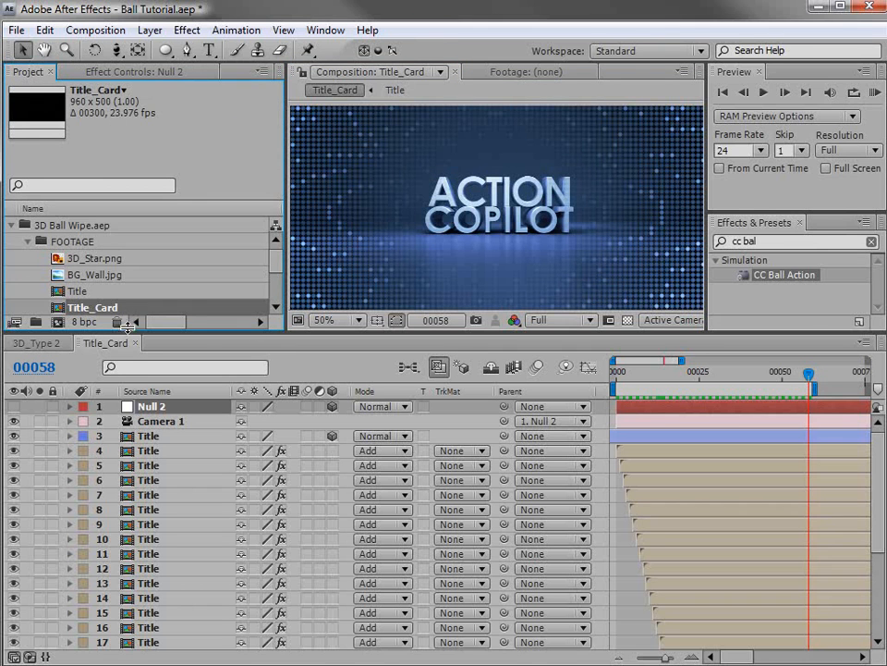
left_click_drag(120, 336, 118, 371)
left_click_drag(106, 312, 58, 360)
mouse_move(659, 401)
left_mouse_down()
mouse_move(683, 408)
mouse_move(675, 408)
left_mouse_up()
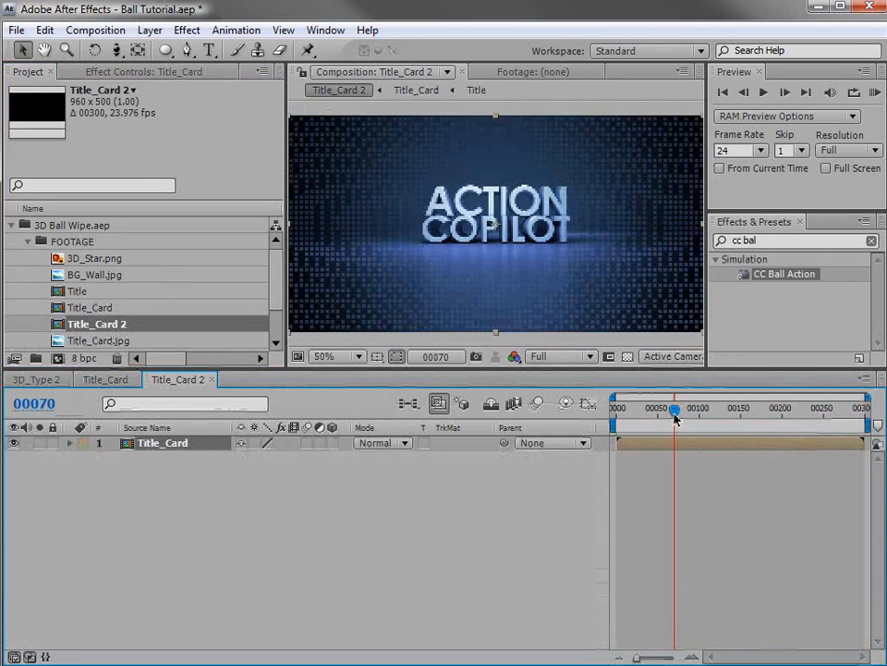
Time-stretch the nested Title_Card layer with a stretch factor of 250%.
left_click(187, 30)
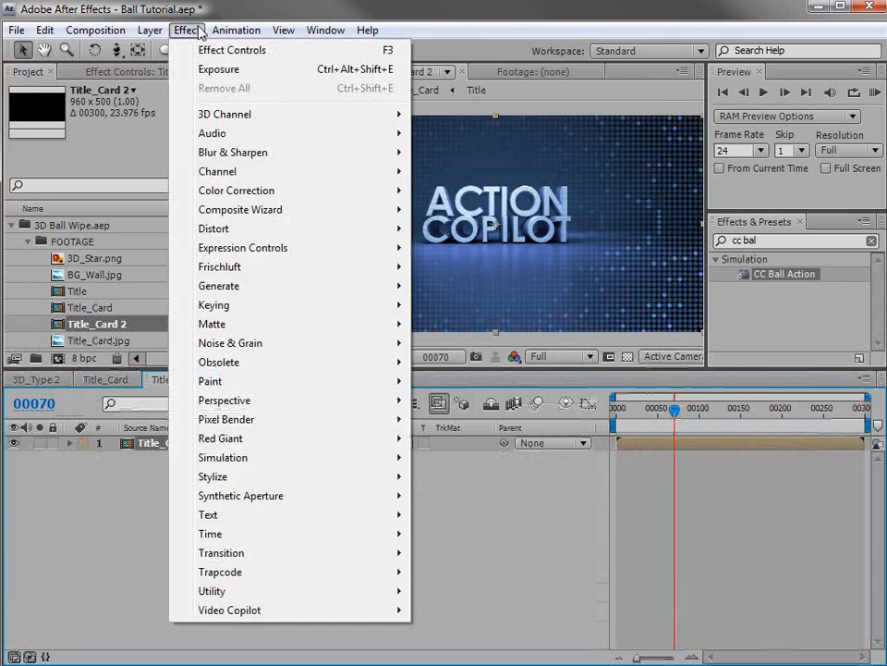
mouse_move(141, 30)
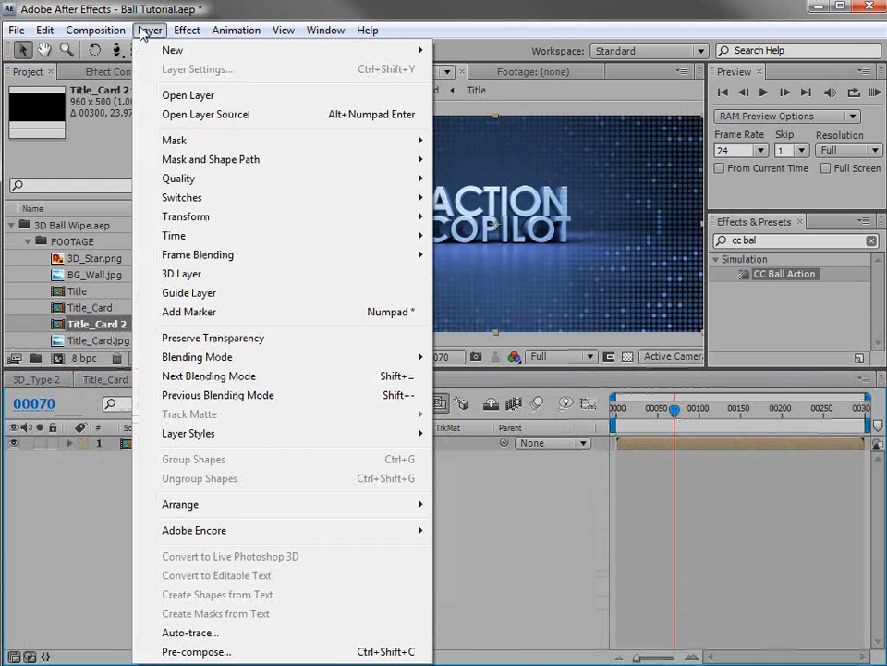
mouse_move(187, 241)
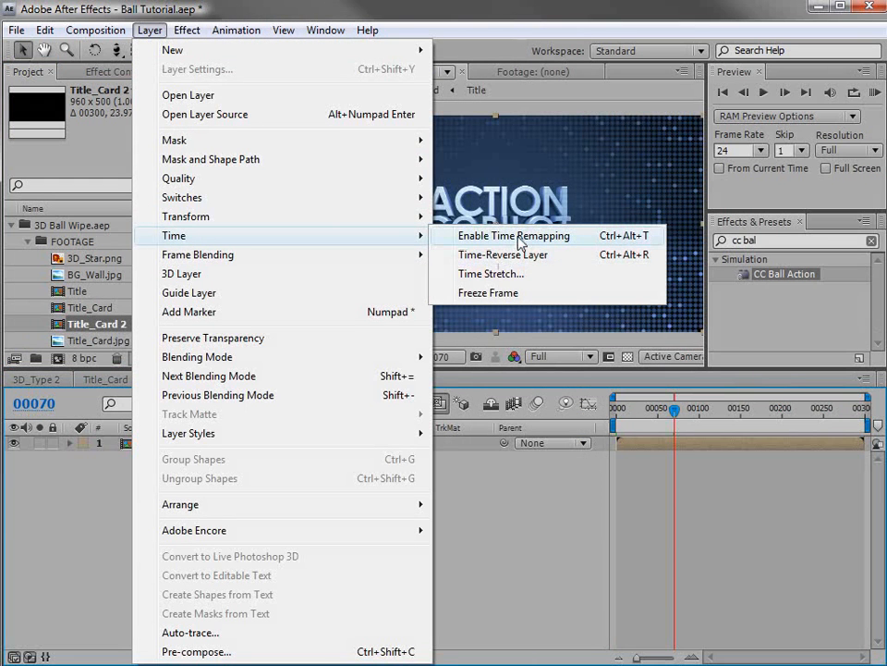
left_click(492, 275)
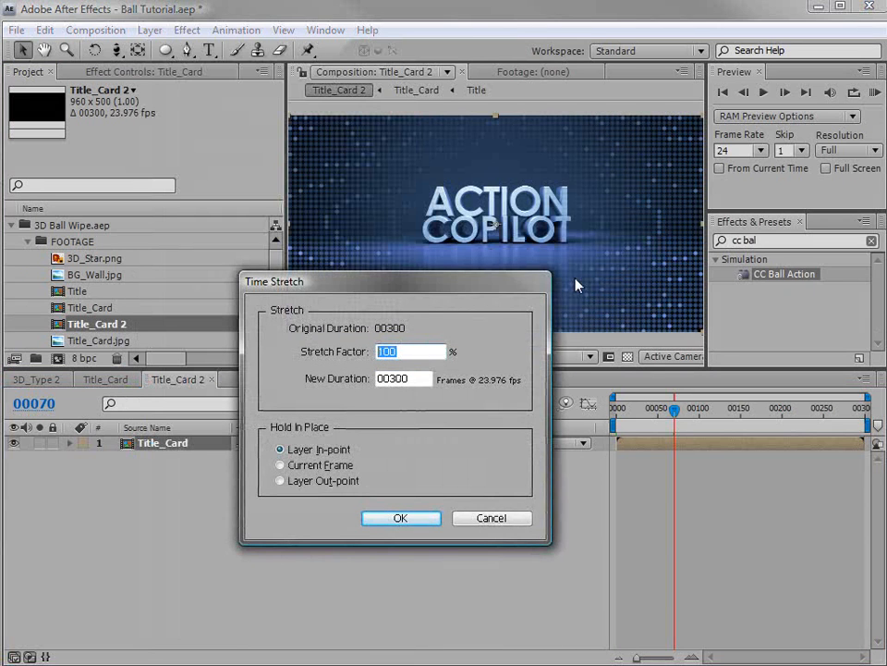
type("250")
key("Return")
Move to frame 121, set the preview resolution to Half, and RAM preview the slowed reveal.
left_click(695, 412)
left_click_drag(694, 416, 718, 431)
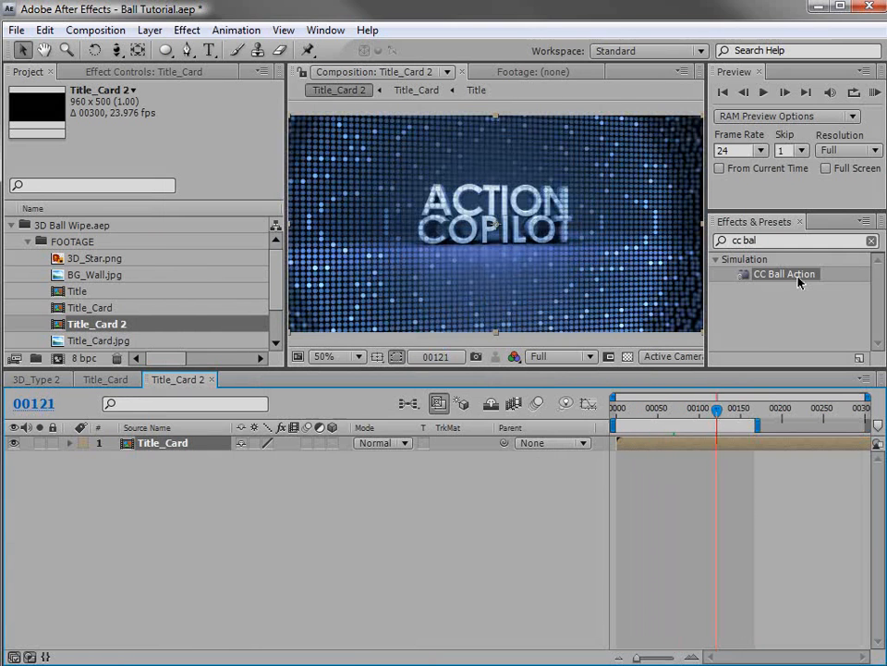
left_click(849, 150)
left_click(843, 164)
key("KP_0")
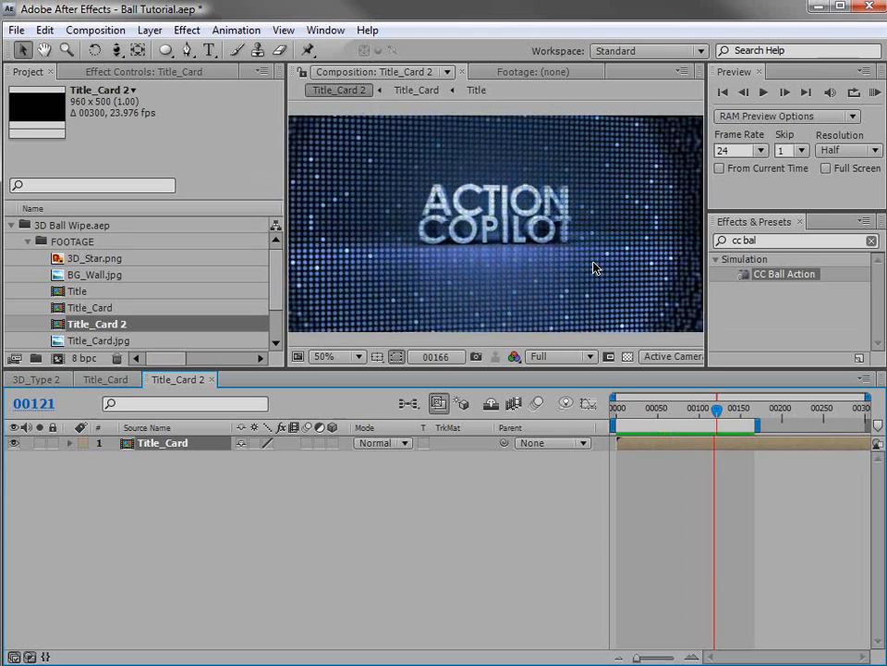
key("space")
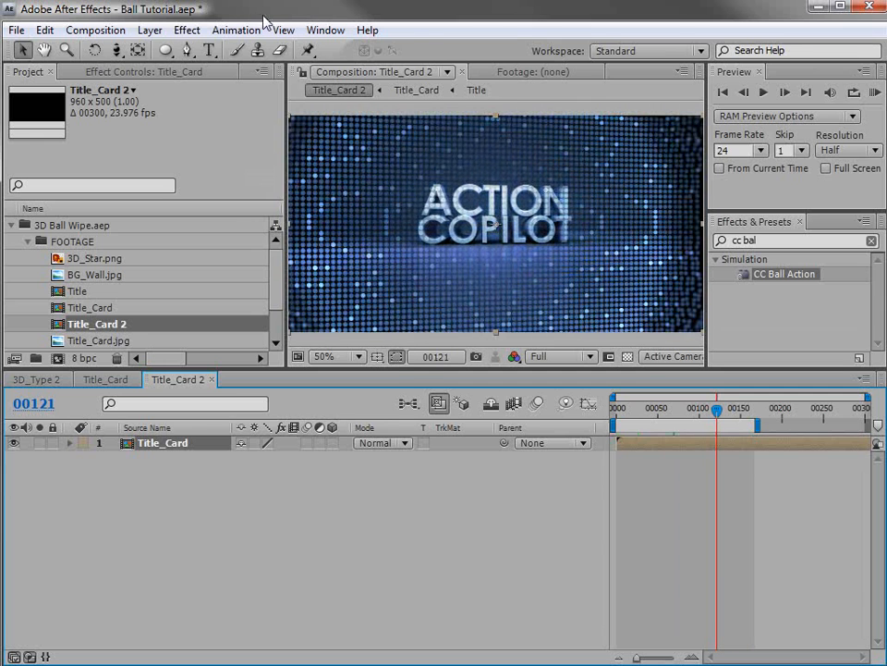
Apply the Glow effect to the Title_Card layer in Title_Card 2.
left_click(187, 29)
mouse_move(278, 476)
left_click(539, 497)
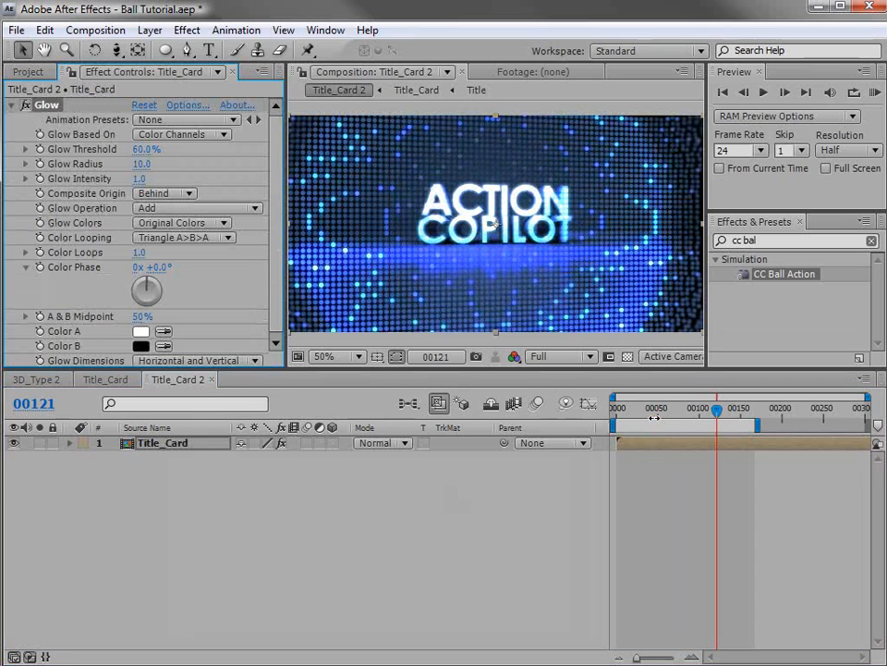
Keyframe Glow Intensity at 1.0 on frame 92 and bring it to 0 farther along the timeline.
left_click_drag(654, 416, 692, 416)
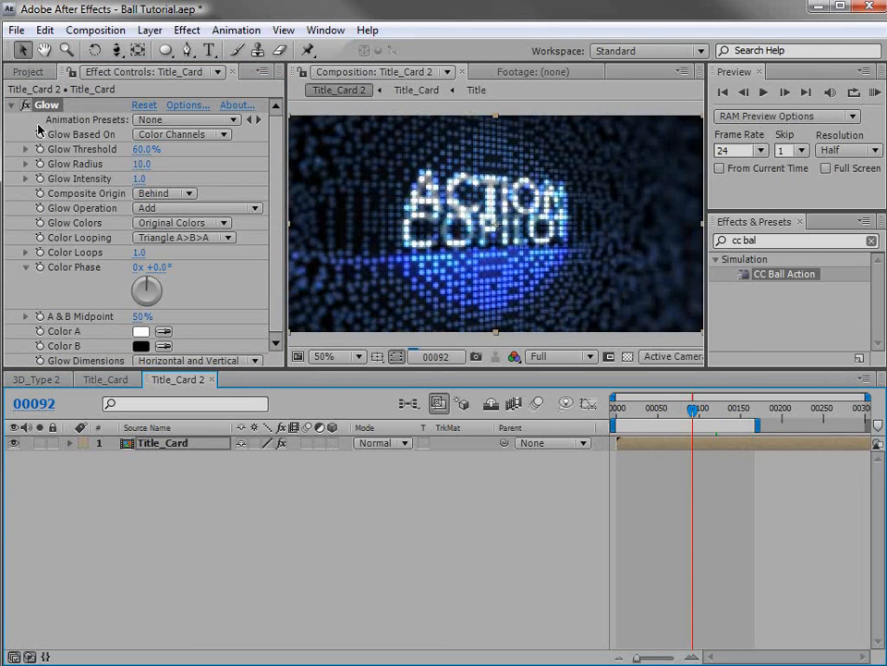
left_click(40, 179)
left_click_drag(692, 409, 705, 416)
left_click(139, 179)
type("0")
key("Return")
Set the Glow Radius to 47 at frame 67 and check the fading glow up to frame 141.
left_click_drag(705, 411, 673, 408)
left_click(140, 163)
type("47")
key("Return")
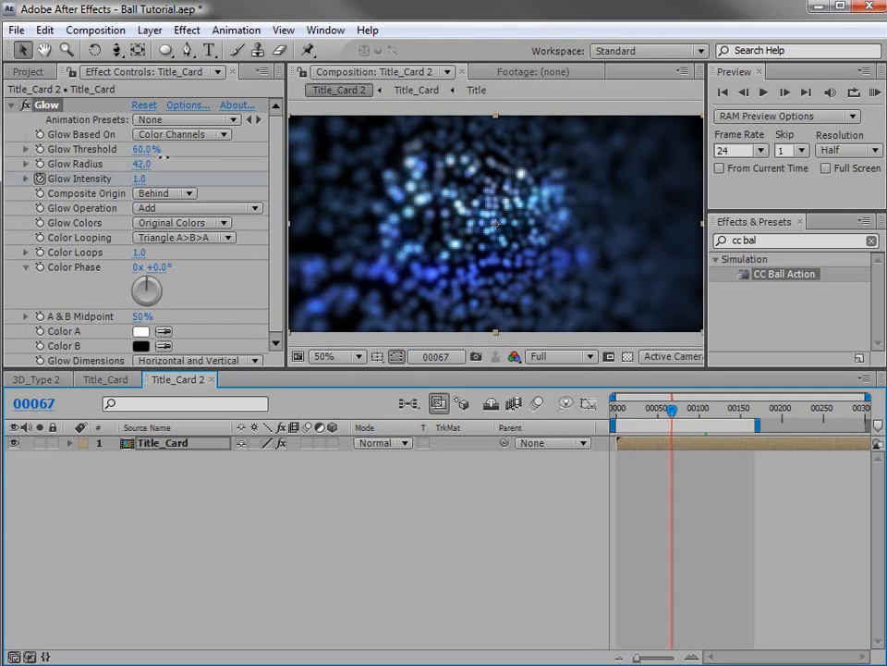
left_click_drag(682, 412, 737, 418)
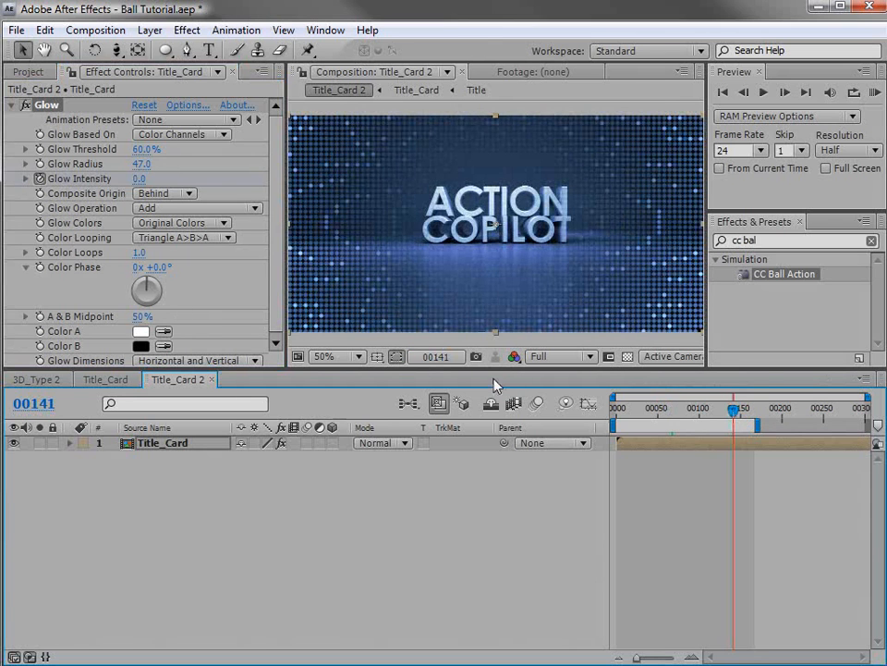
Open the Title composition from layer 4 of Title_Card and move to frame 29.
left_click(108, 380)
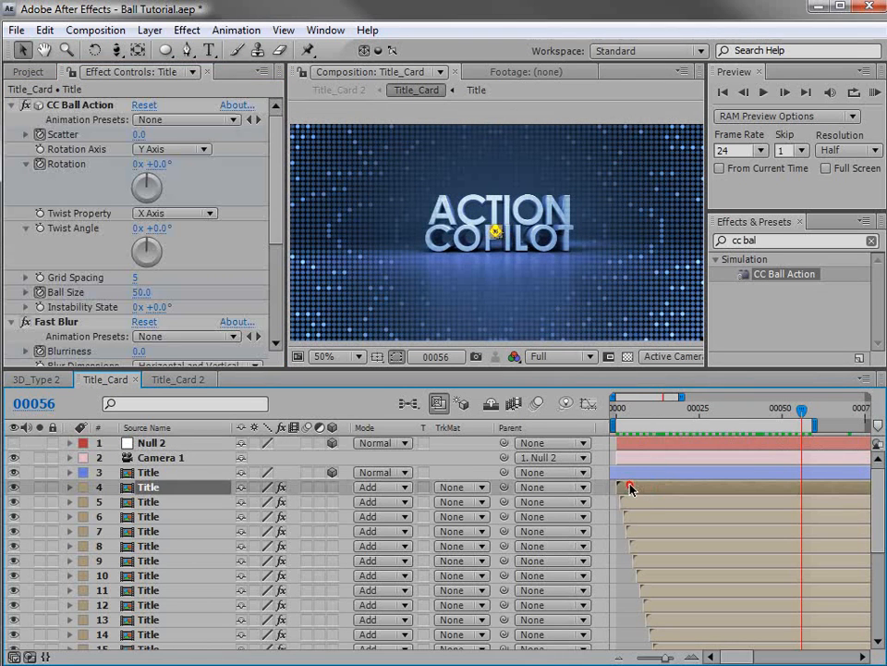
double_click(628, 487)
left_click_drag(669, 412, 635, 412)
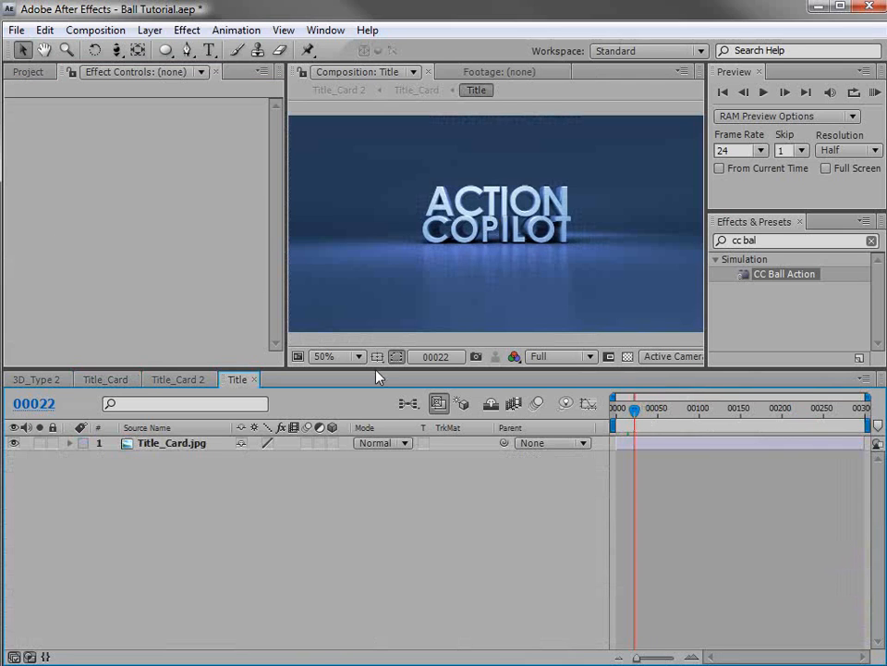
scroll(641, 458, "up", 3)
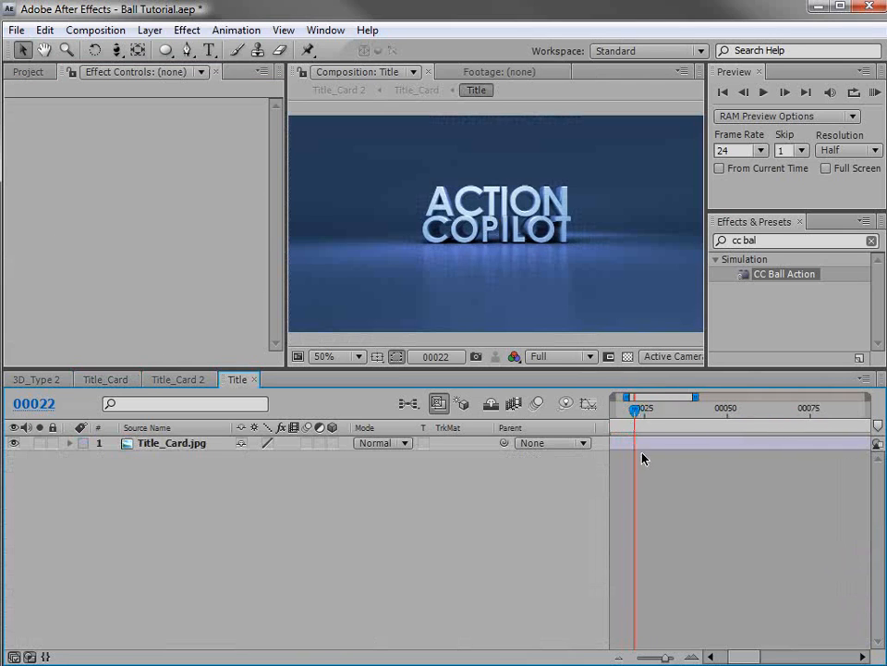
left_click(694, 418)
left_click_drag(694, 418, 714, 426)
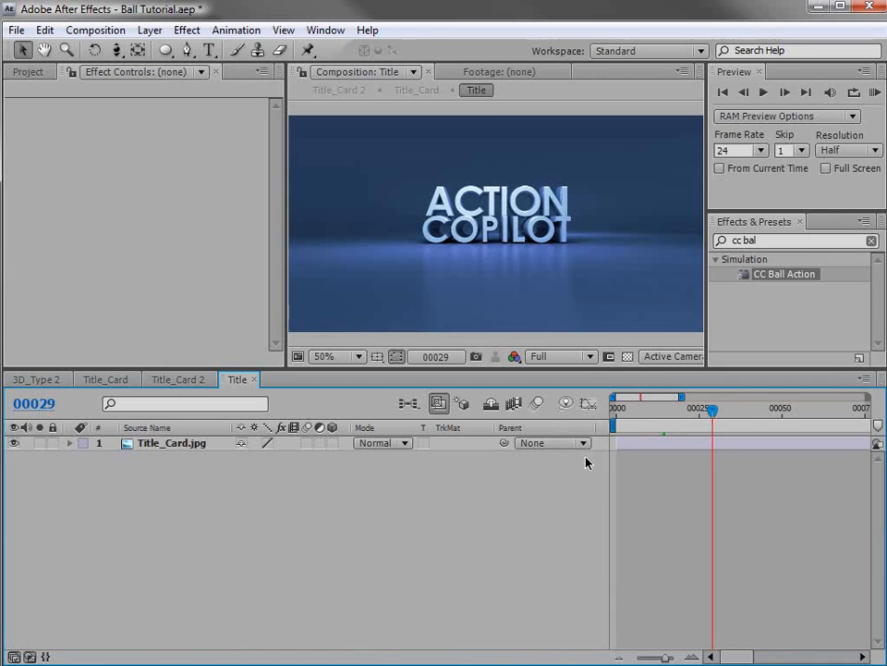
Add a composition-sized orange solid with color F9B361 above Title_Card.jpg.
left_click(240, 445)
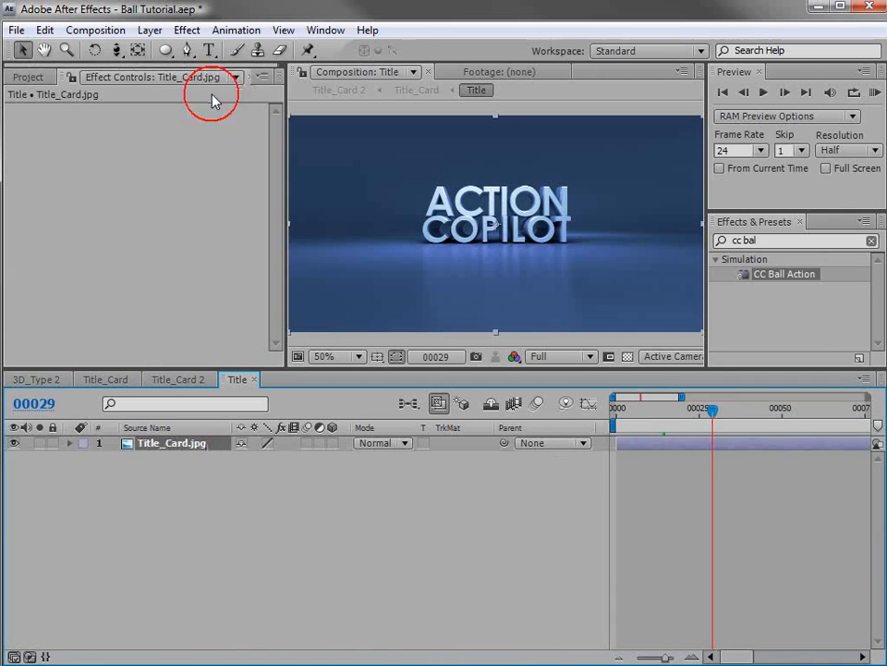
left_click(148, 31)
mouse_move(175, 52)
left_click(471, 69)
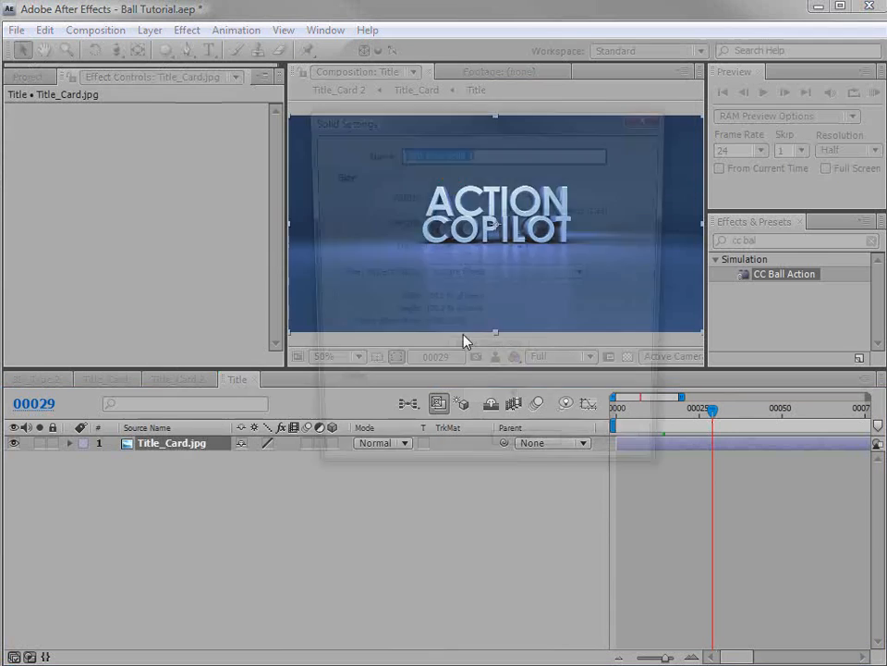
left_click(477, 408)
left_click(432, 479)
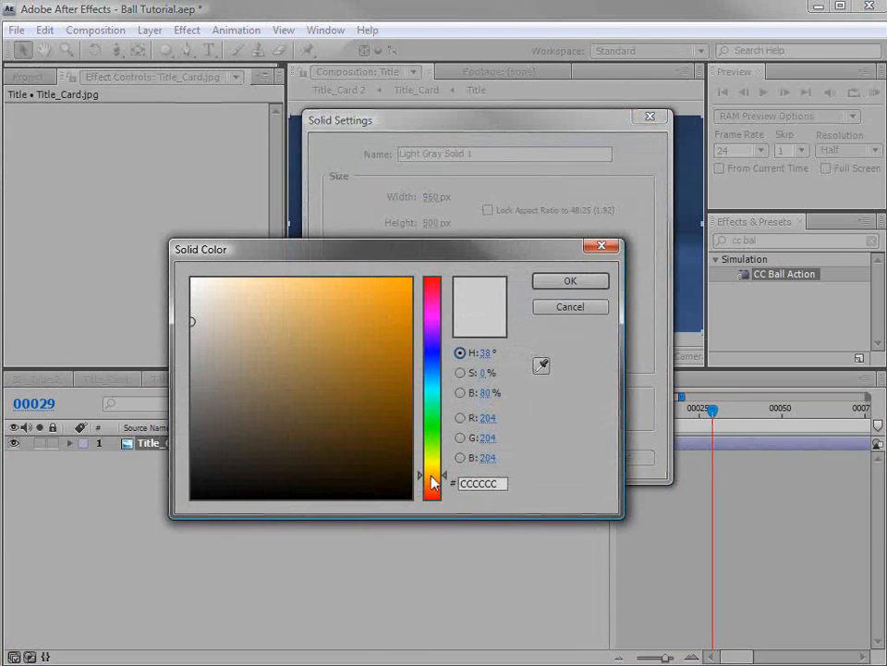
mouse_move(351, 338)
left_mouse_down()
mouse_move(307, 283)
mouse_move(325, 283)
left_mouse_up()
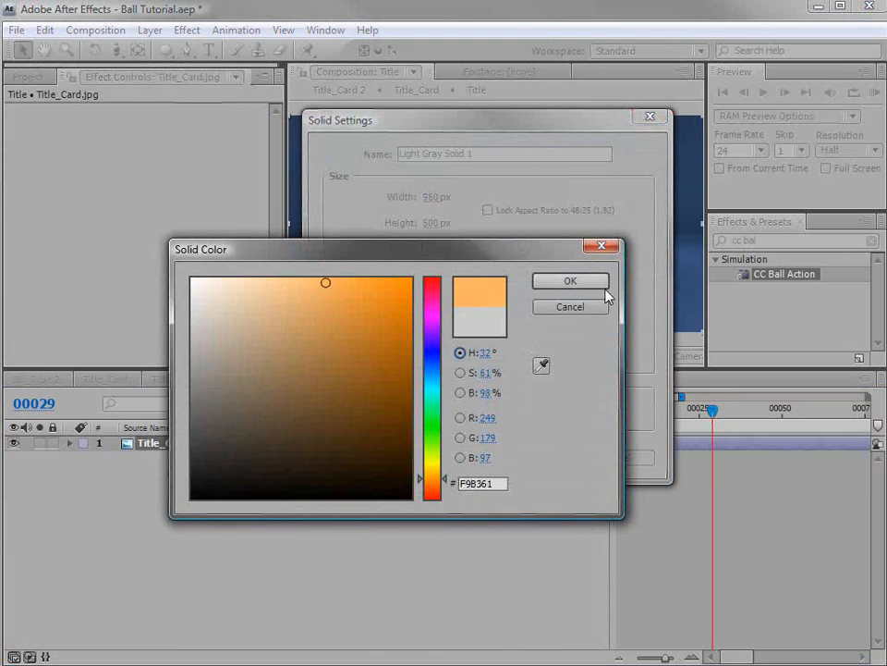
left_click(596, 282)
left_click(499, 455)
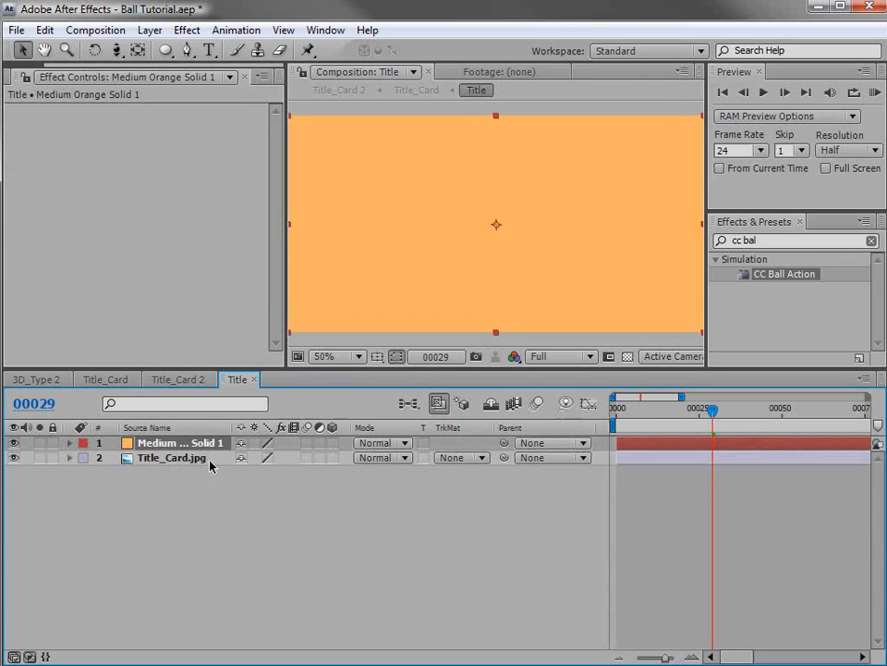
Keyframe the orange solid's Opacity at 100% on frame 11 and 0% on frame 29.
key("t")
left_click(113, 458)
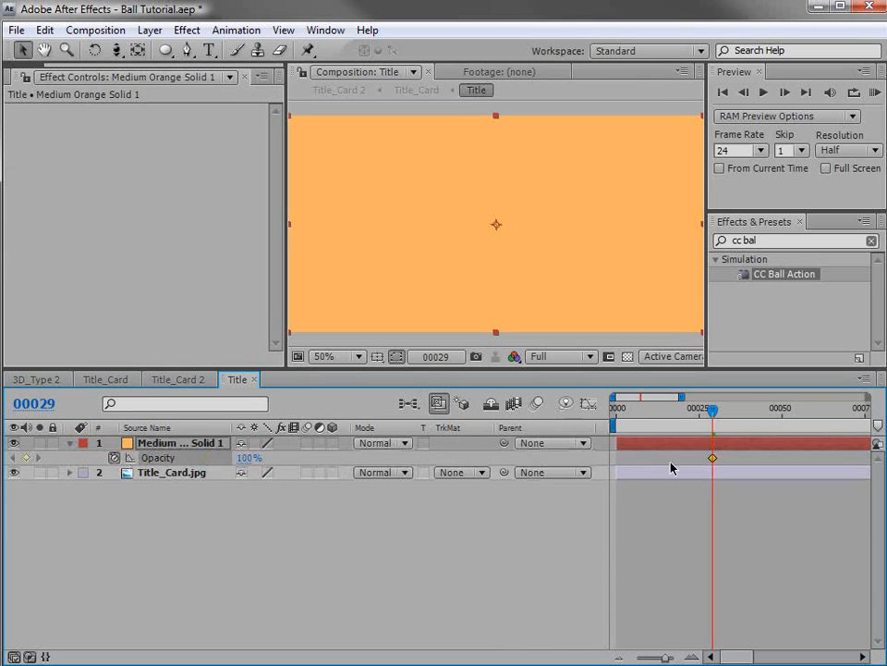
left_click_drag(713, 460, 656, 465)
left_click(250, 458)
type("0")
key("Return")
Set the orange solid's blending mode to Add and view the result at frame 11.
left_click_drag(697, 417, 654, 424)
left_click(375, 443)
left_click(379, 632)
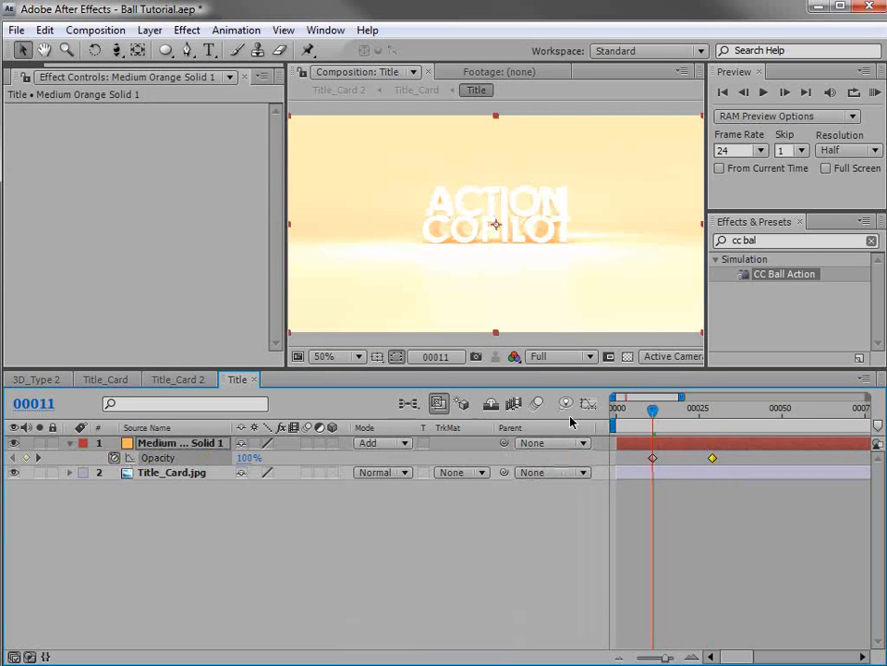
Apply the Fill effect to the orange solid.
left_click(149, 30)
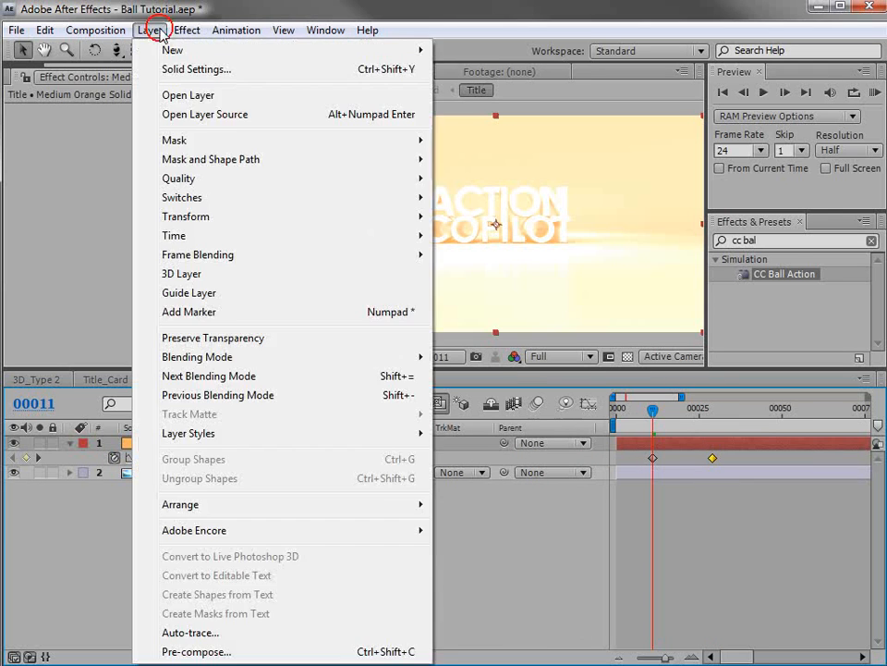
left_click(172, 70)
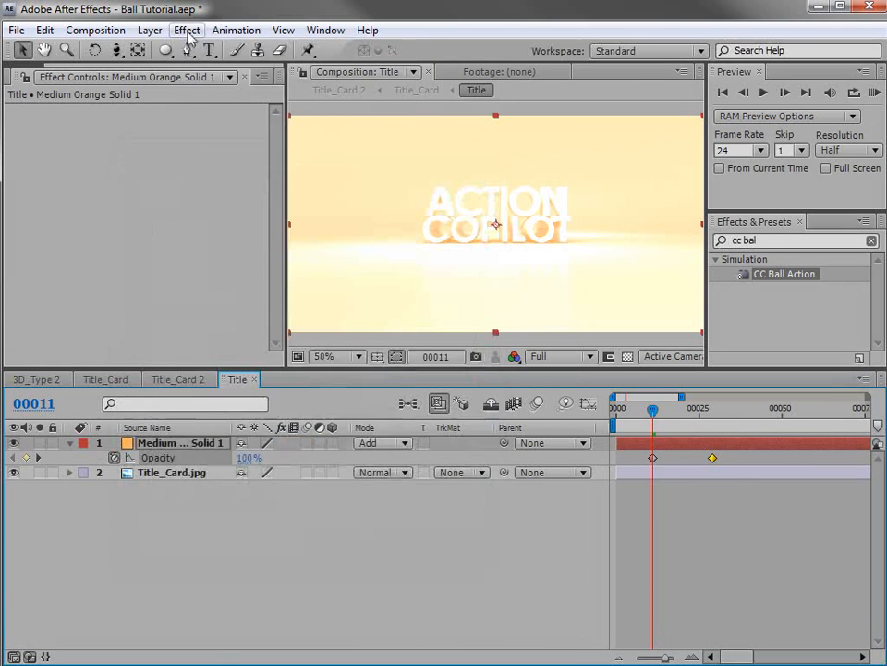
left_click(187, 30)
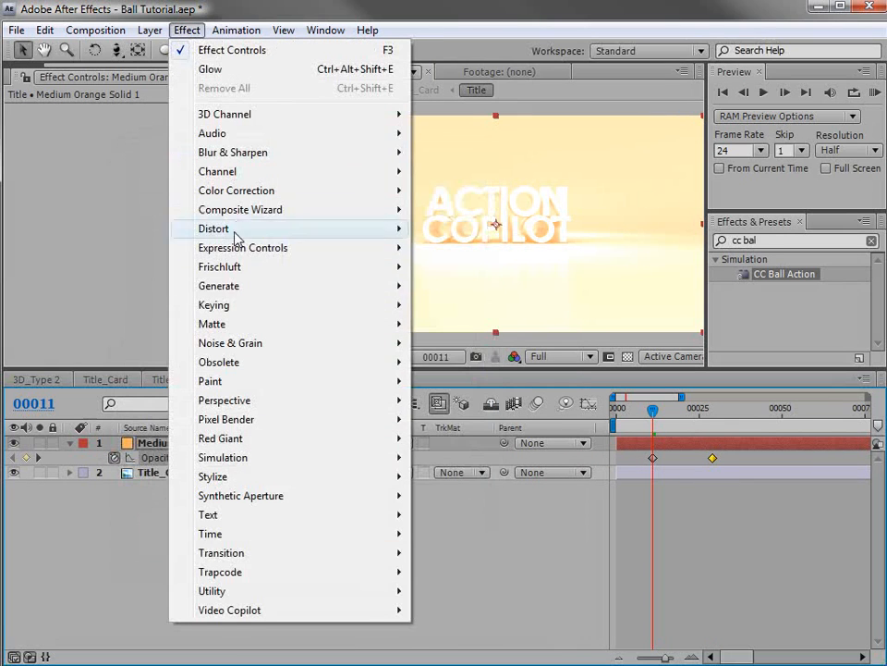
mouse_move(227, 288)
left_click(444, 553)
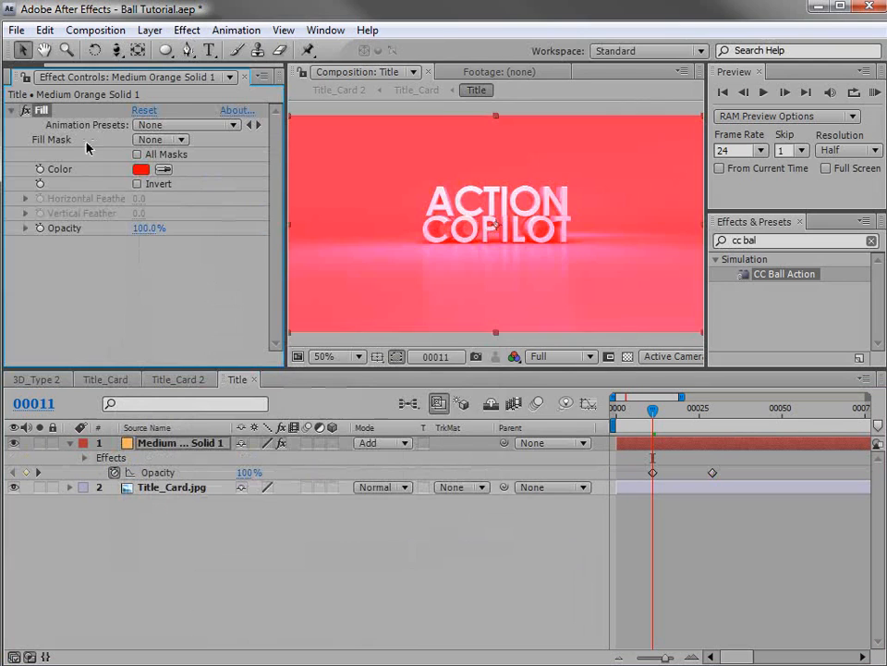
Change the Fill color from red to a muted, darker orange.
left_click(141, 169)
left_click(430, 490)
left_click(336, 297)
left_click(324, 286)
left_click_drag(437, 488, 433, 483)
mouse_move(348, 307)
left_mouse_down()
mouse_move(366, 321)
mouse_move(348, 315)
left_mouse_up()
left_click_drag(421, 254, 401, 298)
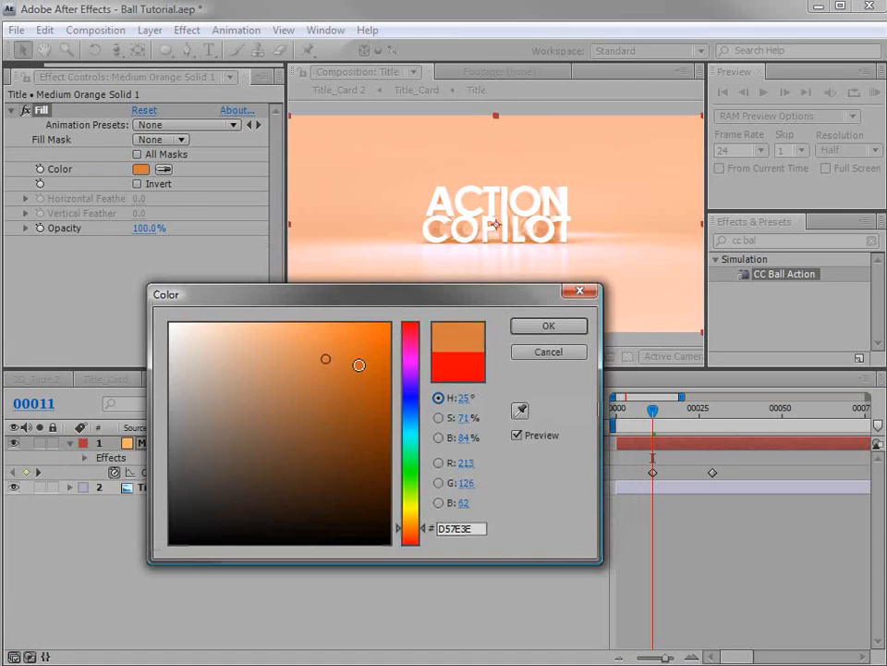
left_click(341, 367)
left_click(534, 327)
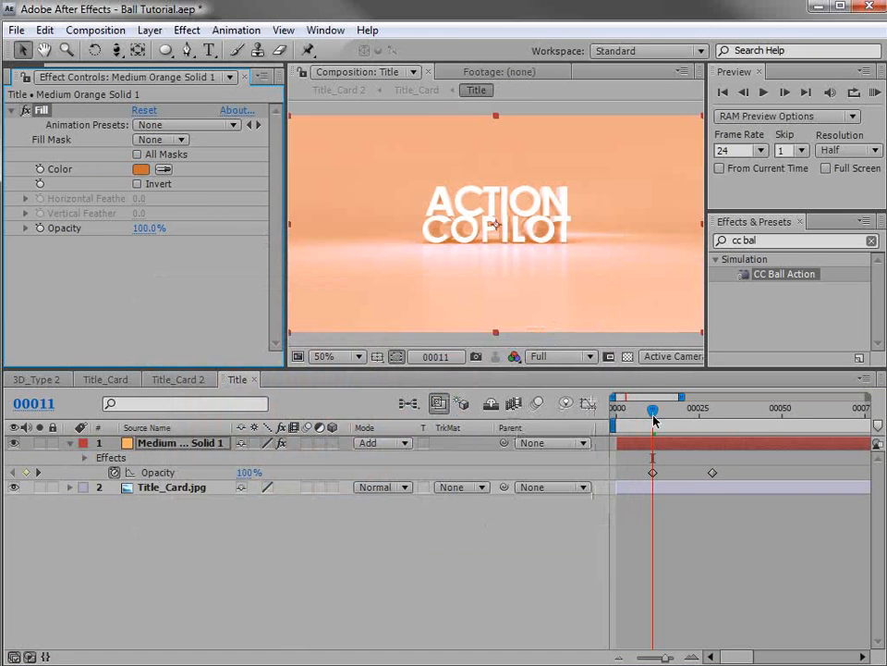
Scrub the Title_Card composition to frame 37 to examine how the orange flash colors the balls.
left_click_drag(654, 419, 708, 442)
left_click(654, 472)
left_click(181, 381)
left_click(105, 379)
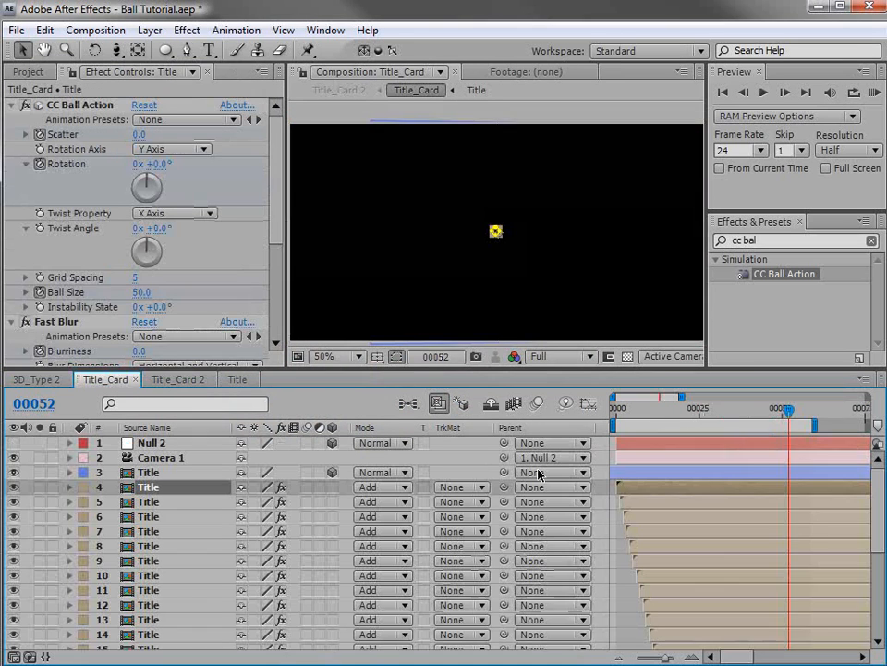
left_click(717, 407)
left_click_drag(717, 409, 740, 416)
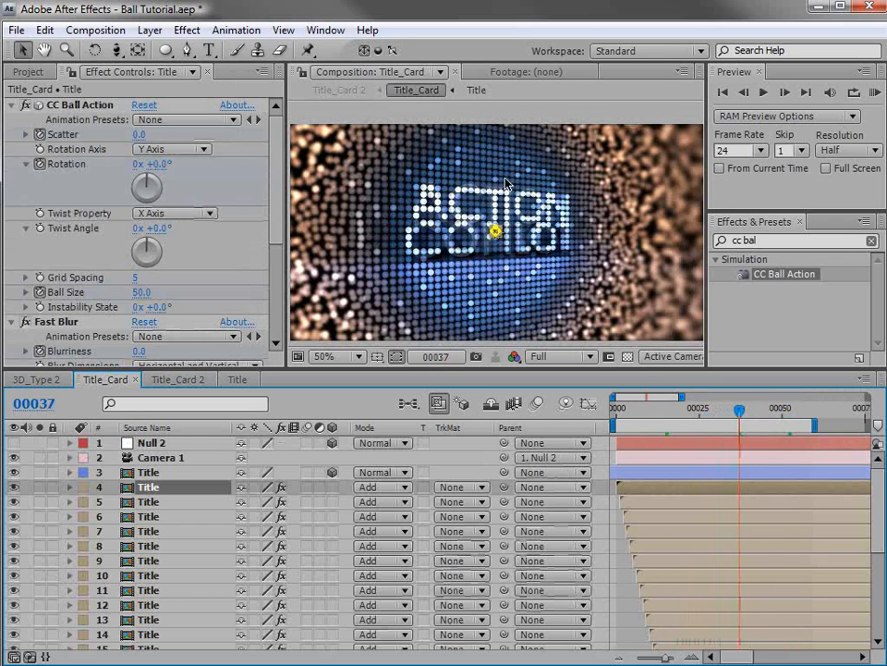
In the Title comp, step the orange solid's blending mode forward three modes, and check the result in Title_Card at frame 32.
left_click(237, 380)
mouse_move(697, 421)
left_mouse_down()
mouse_move(684, 416)
mouse_move(708, 416)
mouse_move(689, 421)
left_mouse_up()
left_click(373, 449)
left_click(388, 445)
key("shift+equal")
key("shift+equal")
key("shift+equal")
left_click(111, 378)
left_click_drag(737, 411, 722, 415)
Lengthen the orange solid's fade by moving its ending Opacity keyframe to about frame 35, and check the color wave in Title_Card.
left_click(237, 378)
left_click(730, 477)
left_click_drag(714, 474, 732, 475)
left_click(129, 379)
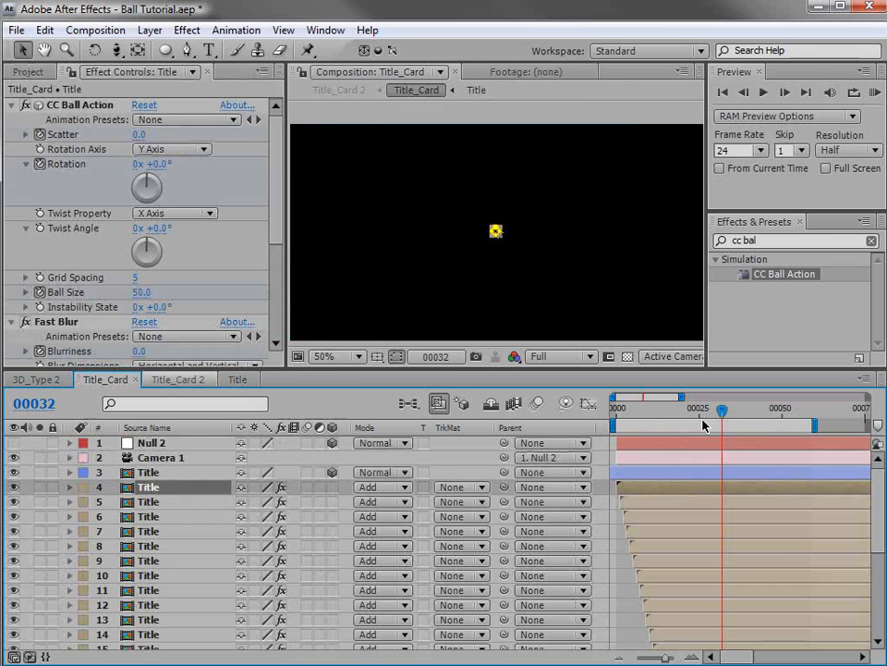
left_click_drag(722, 409, 766, 412)
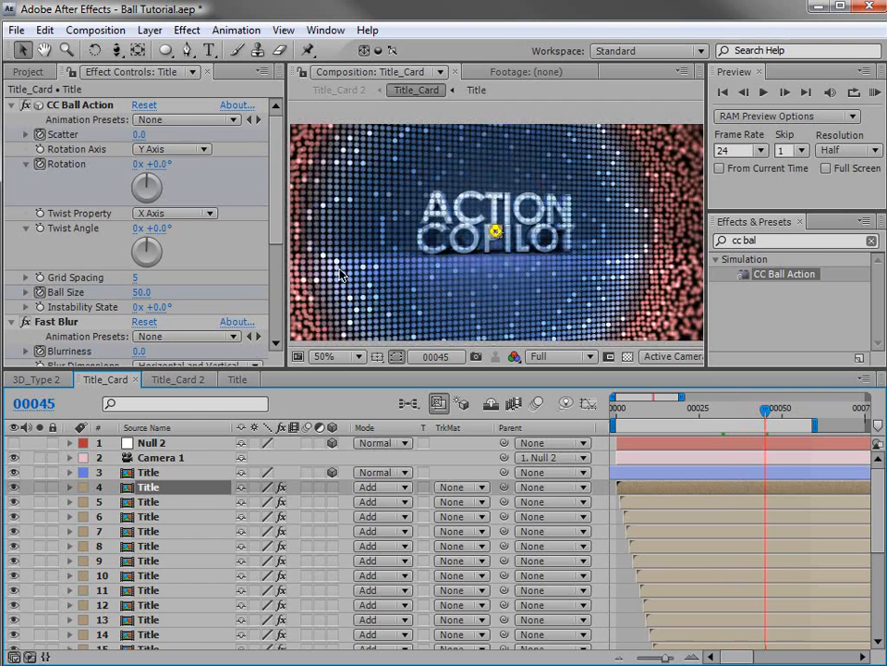
left_click(238, 379)
left_click_drag(699, 474, 672, 473)
left_click(730, 473)
left_click(106, 379)
left_click_drag(766, 409, 712, 447)
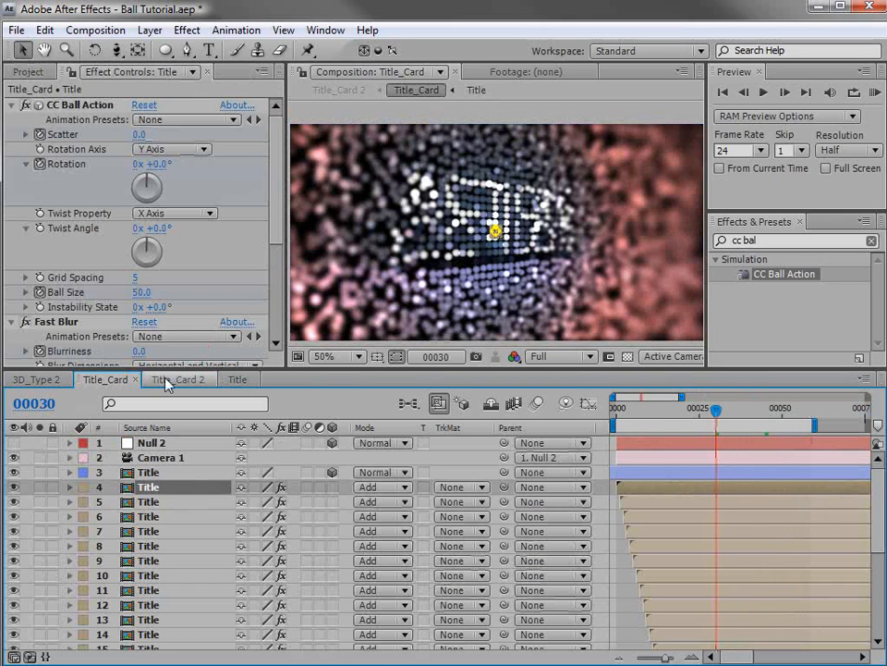
Scrub through the star_action movie to examine its star-shaped ball animation.
left_click(26, 71)
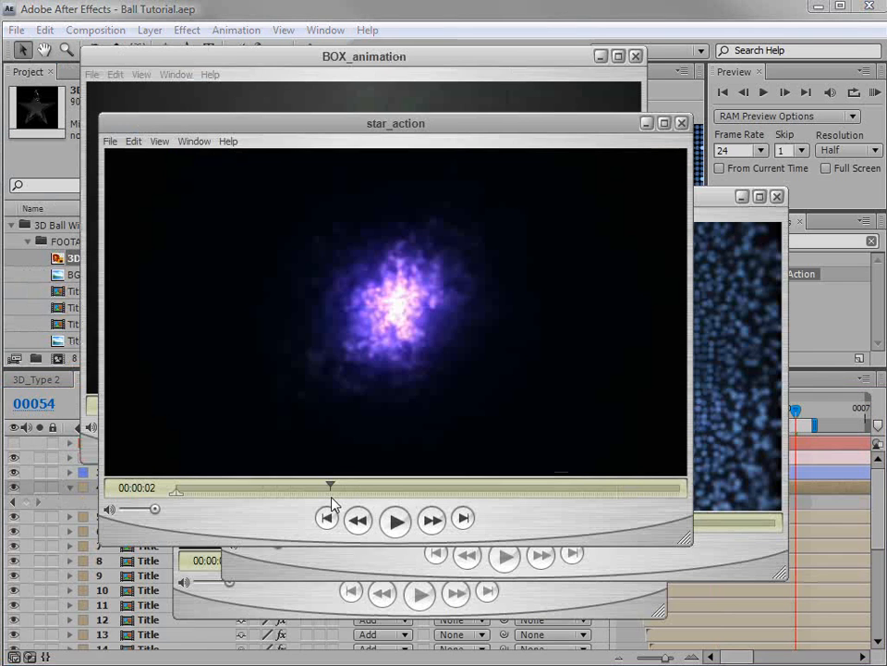
left_click_drag(331, 485, 439, 471)
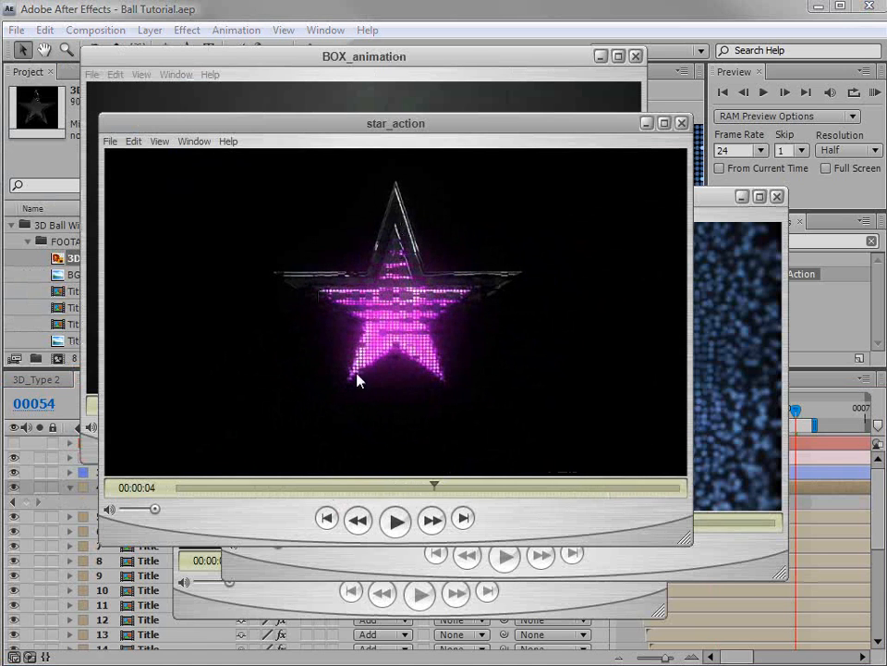
left_click_drag(434, 485, 346, 502)
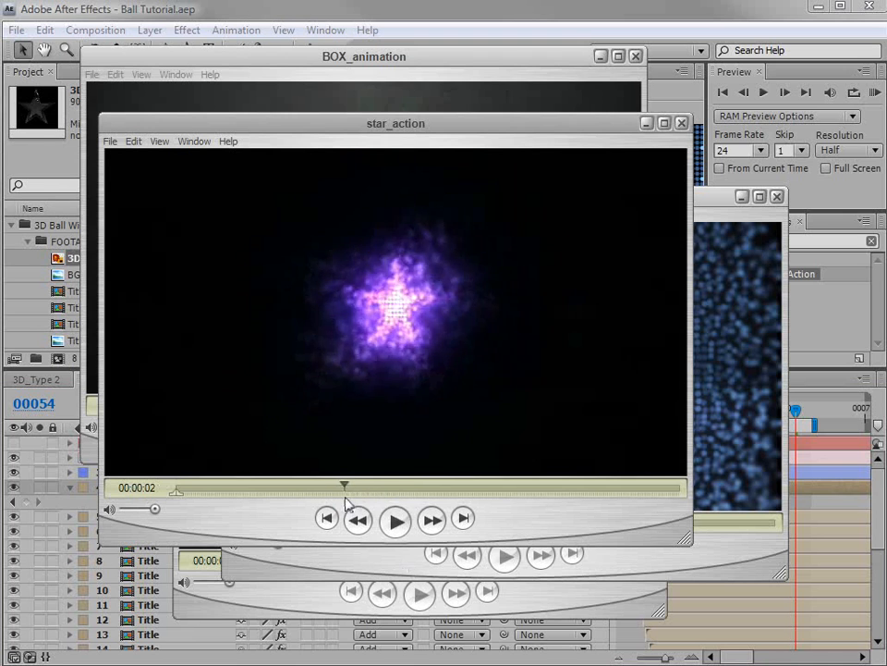
left_click(268, 23)
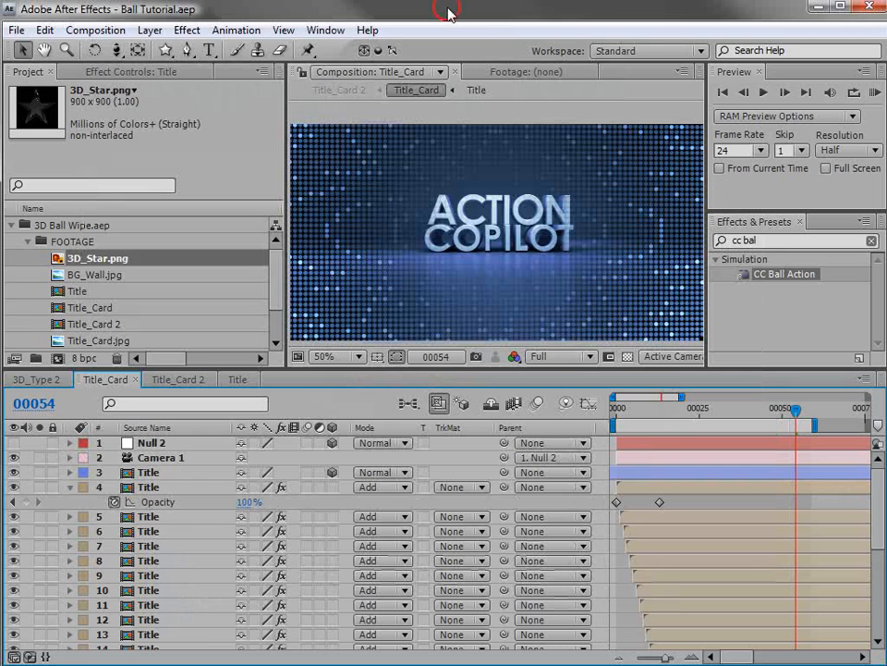
Align Title layers 4 to 28 in Title_Card so they all start at frame 0.
left_click(69, 487)
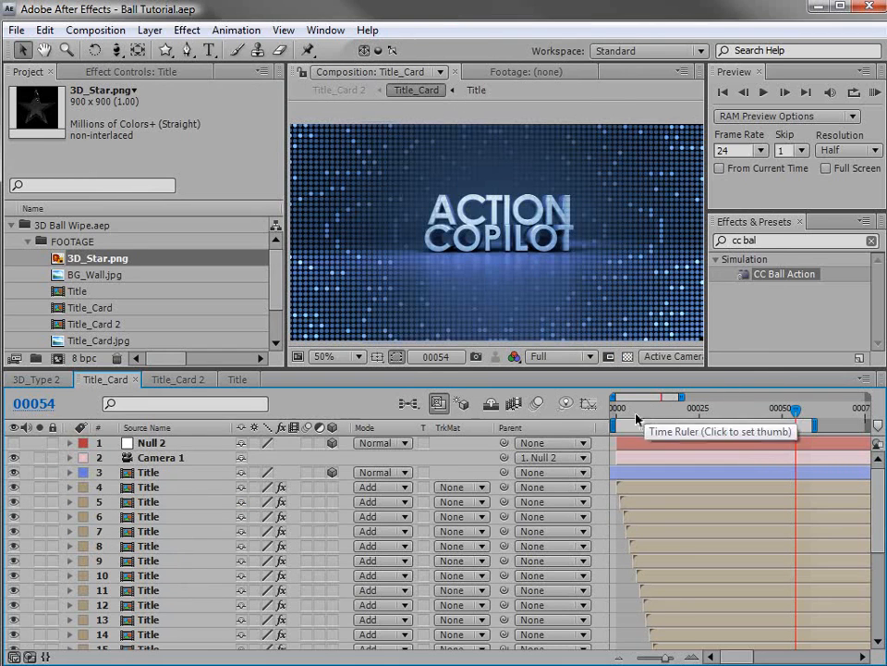
left_click(148, 487)
scroll(148, 518, "down", 5)
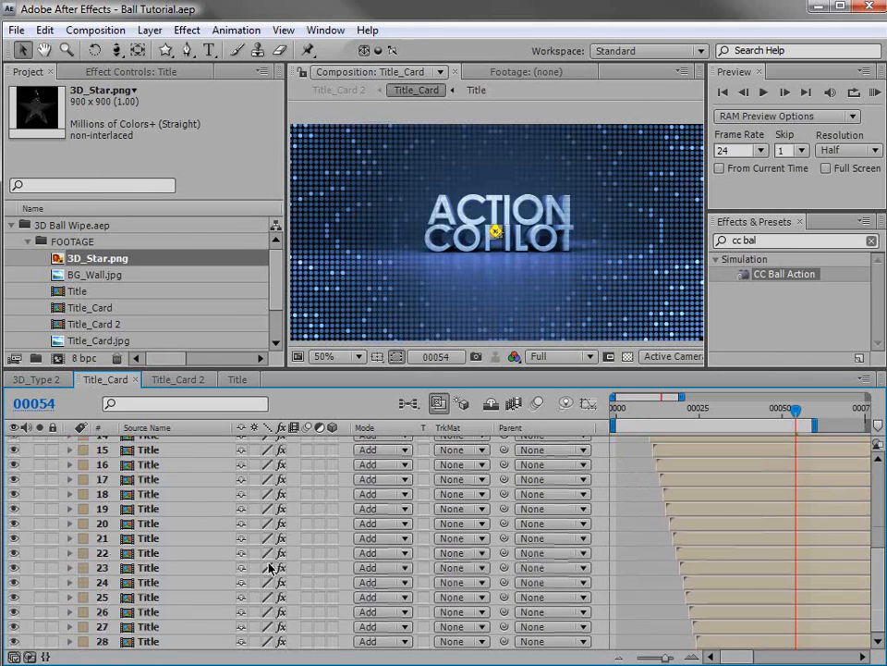
left_click(151, 643, "shift")
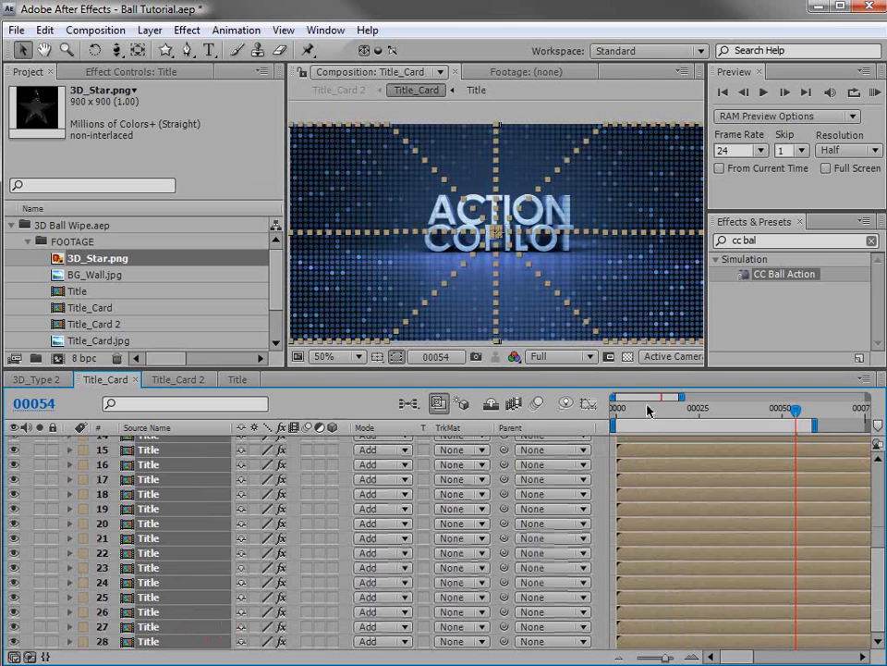
Solo Title layer 9 at frame 13 and reveal its keyframed properties.
left_click(660, 413)
scroll(149, 500, "up", 4)
left_click(153, 457)
left_click(135, 546, "ctrl")
left_click(134, 545)
left_click(39, 540)
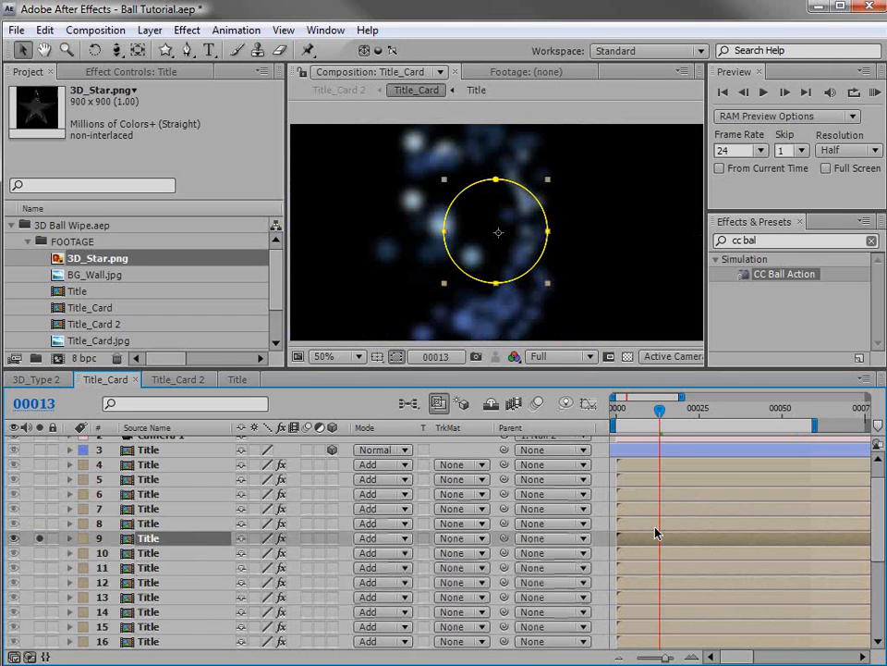
key("u")
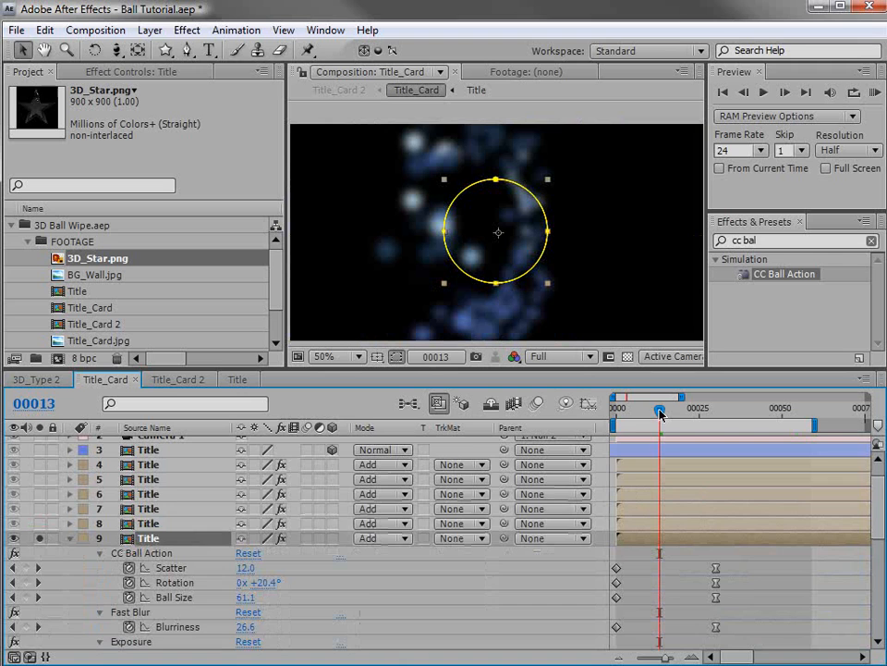
Delete the Fast Blur effect from Title layer 9.
scroll(363, 574, "down", 3)
left_click(148, 547)
key("Delete")
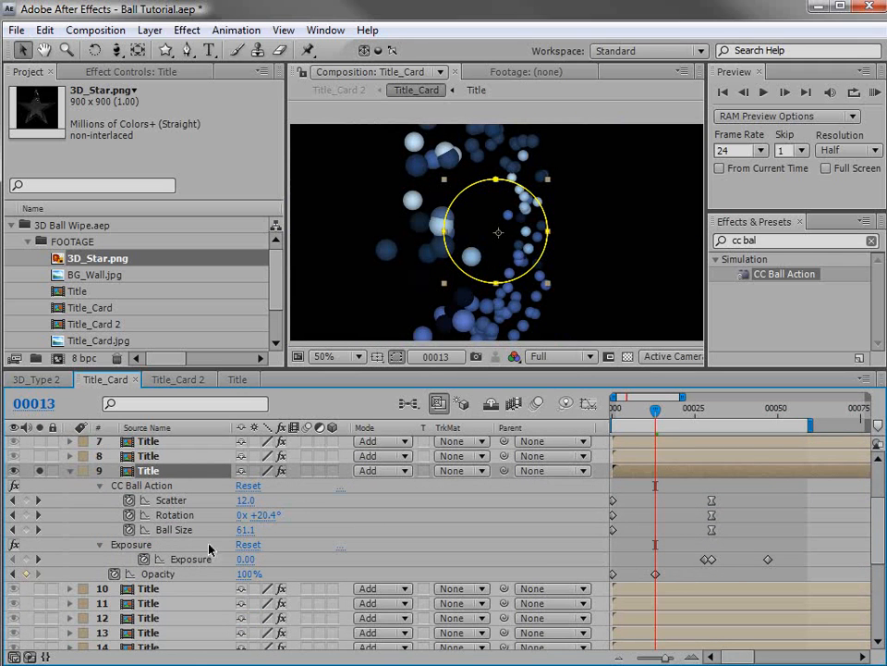
Make layer 9's Ball Size start at 0 on frame 0, and preview the growth up to frame 30.
left_click(245, 530)
type("0")
key("Return")
left_click_drag(655, 529, 613, 529)
left_click_drag(635, 419, 712, 417)
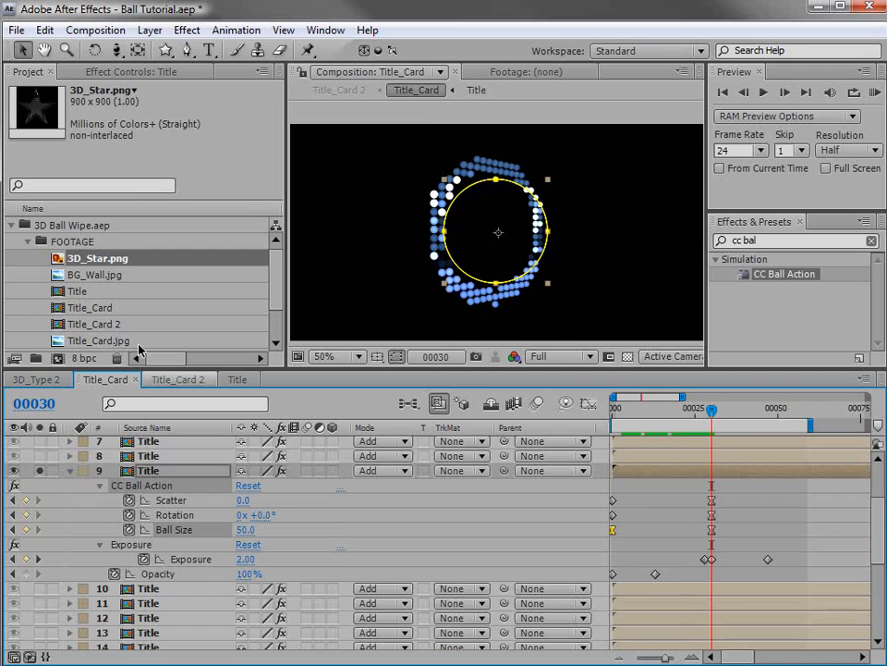
Set layer 9's CC Ball Action Grid Spacing to 4 and preview the denser balls.
left_click(114, 72)
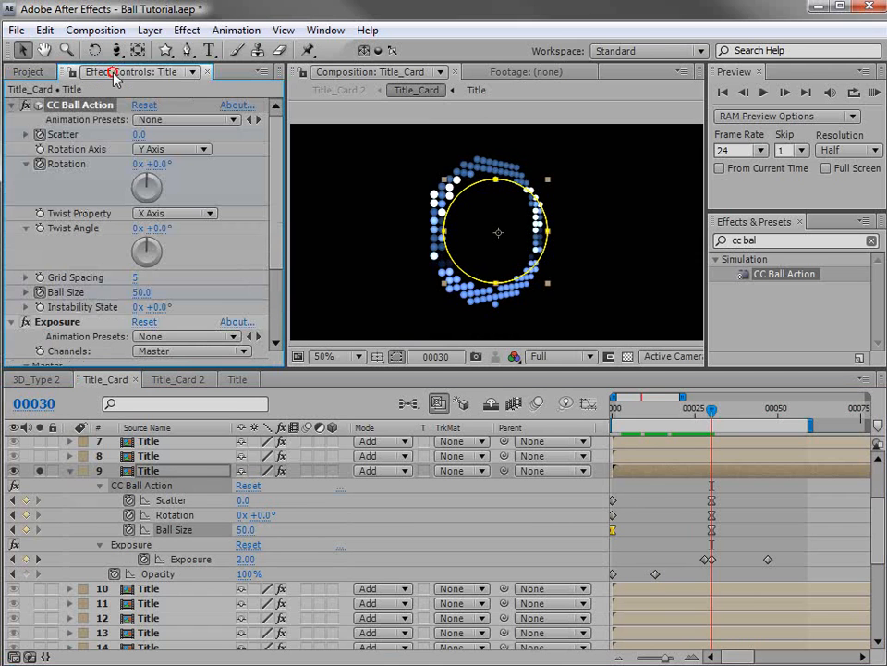
left_click(136, 279)
type("4")
key("Return")
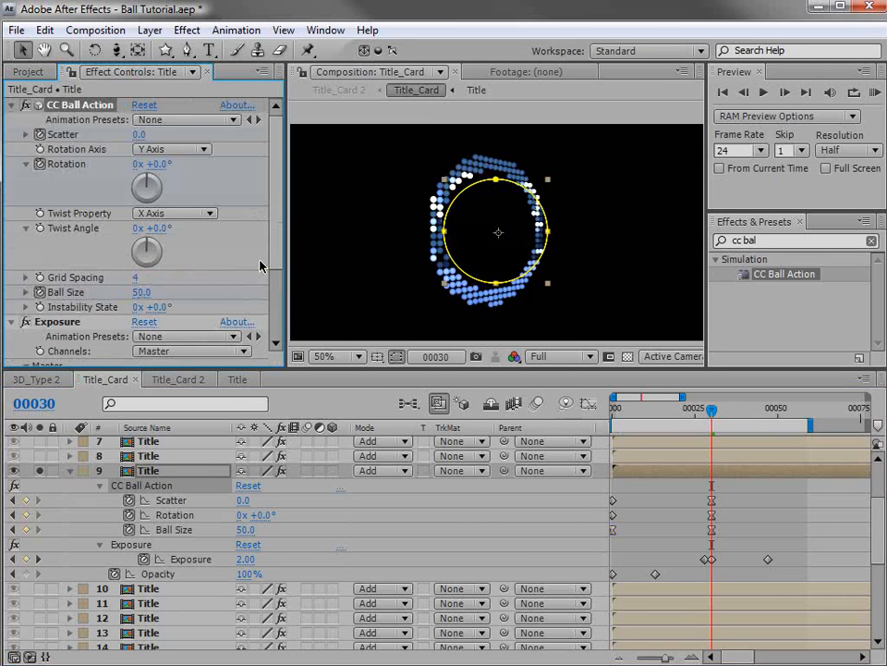
left_click(689, 425)
left_click_drag(689, 425, 711, 434)
At frame 0, copy layer 9's CC Ball Action and Exposure effects together with its Opacity keyframes.
left_click(164, 475)
key("e")
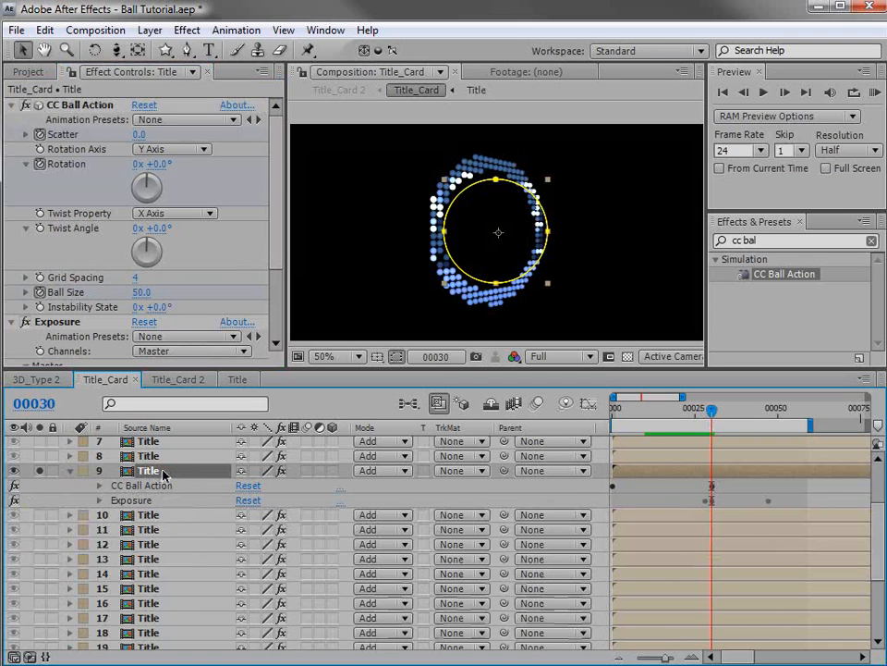
key("shift+t")
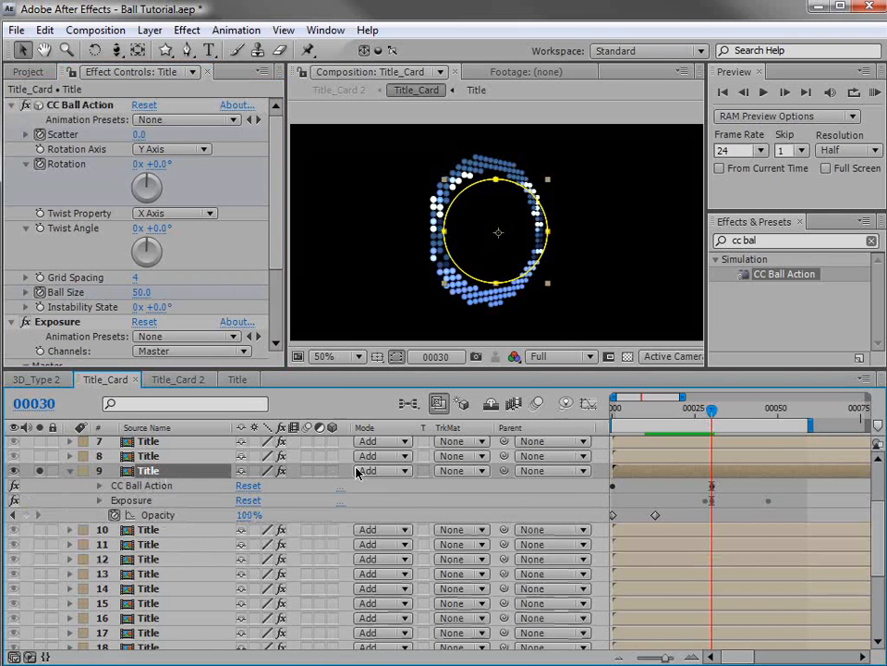
left_click_drag(691, 404, 583, 430)
left_click(163, 518, "shift")
left_click(44, 30)
left_click(73, 134)
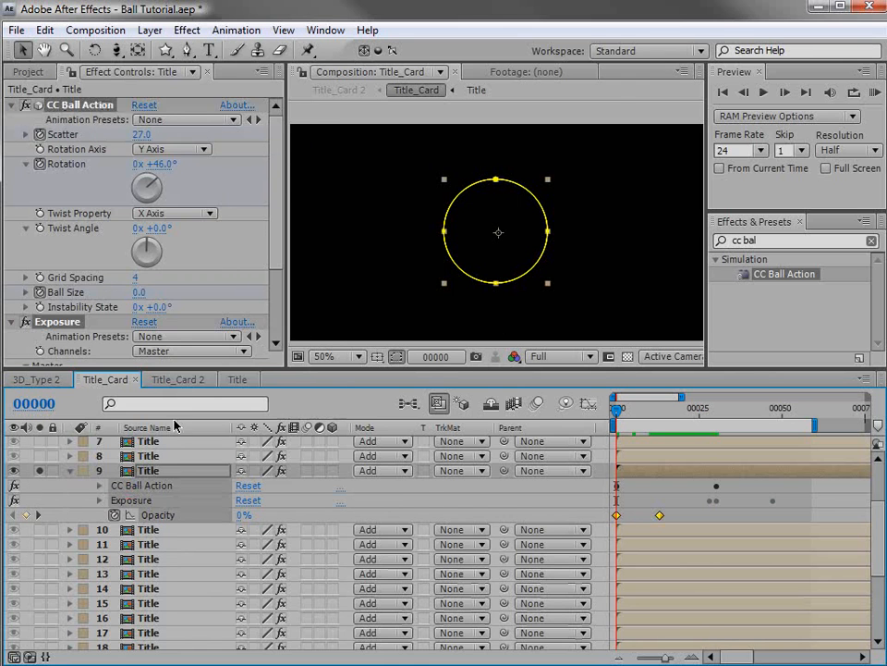
Remove all effects from Title layers 4 to 28.
key("grave")
left_click(155, 181)
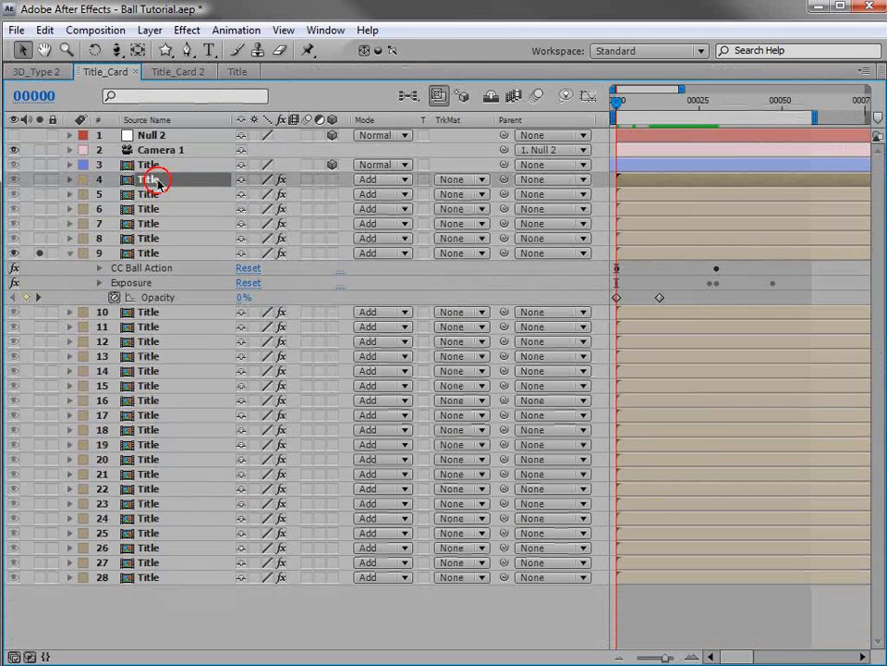
left_click(151, 576, "shift")
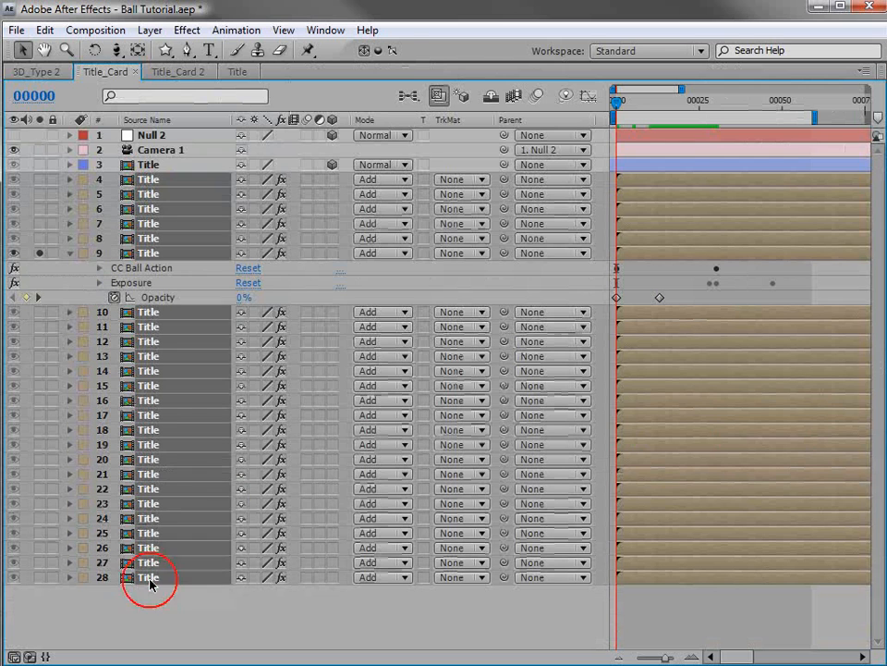
left_click(182, 30)
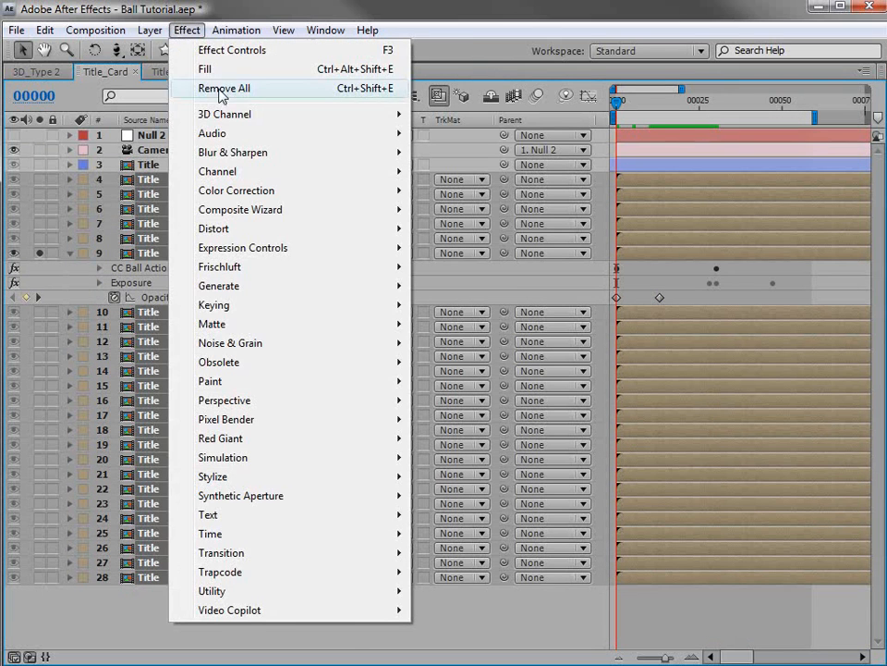
left_click(222, 89)
Paste the copied effects and Opacity keyframes onto Title layers 4 to 28, and collapse layer 9.
left_click(43, 30)
left_click(76, 172)
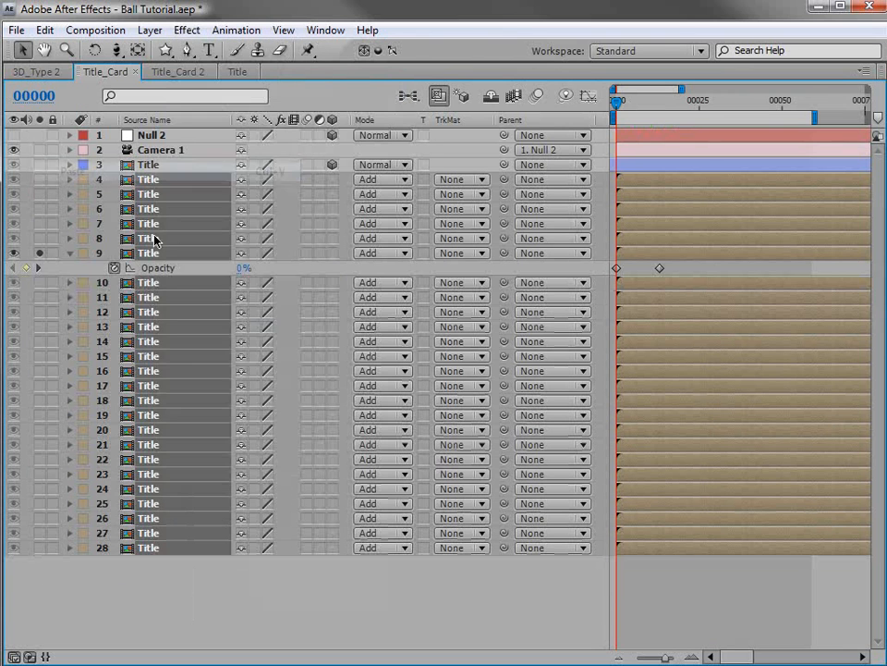
left_click(69, 256)
left_click(412, 337)
Stagger the start times of Title layers 4 to 28 by running the Sequencer.jsx script on them.
left_click(157, 182)
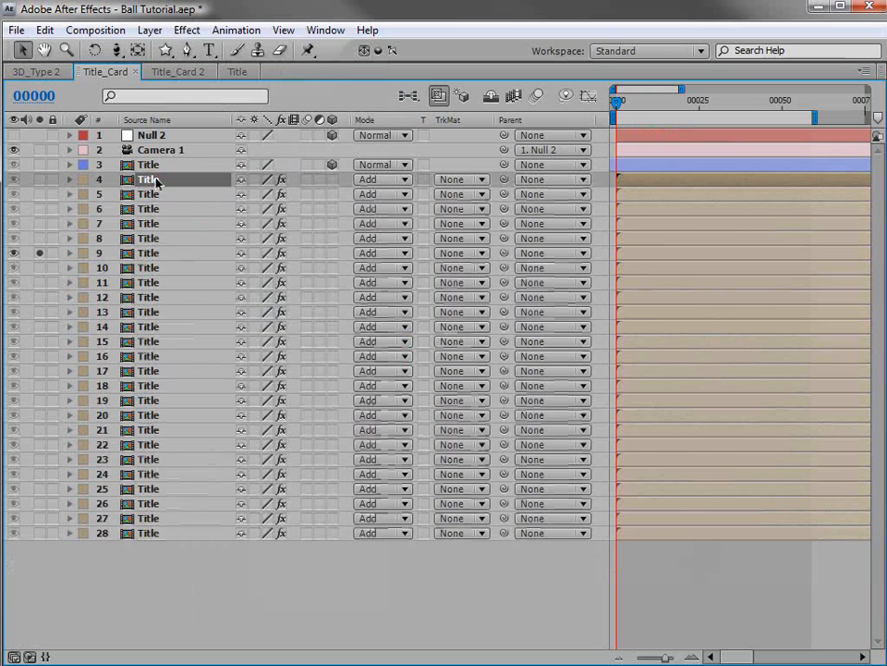
left_click(149, 533, "shift")
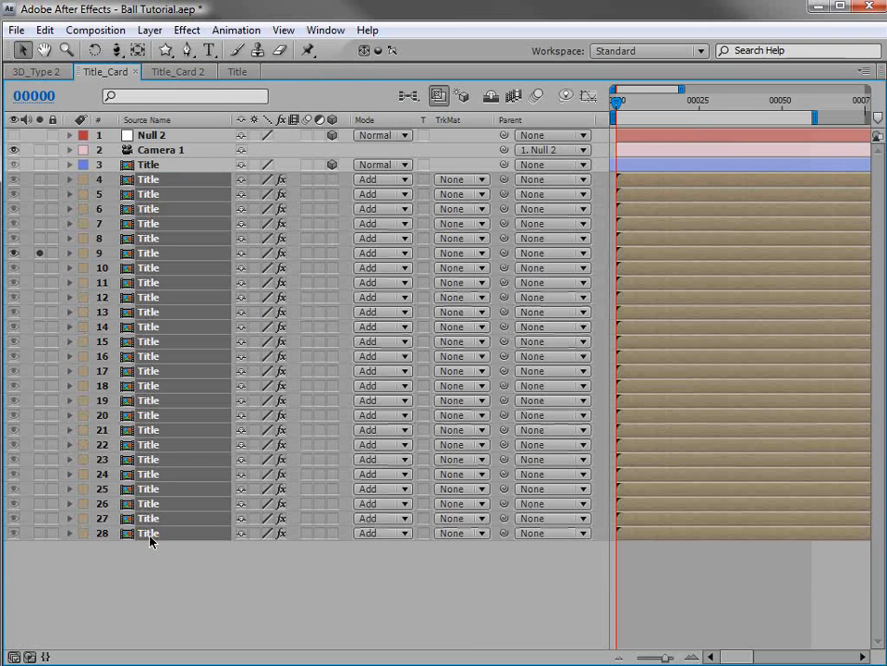
left_click(17, 29)
mouse_move(77, 563)
left_click(314, 563)
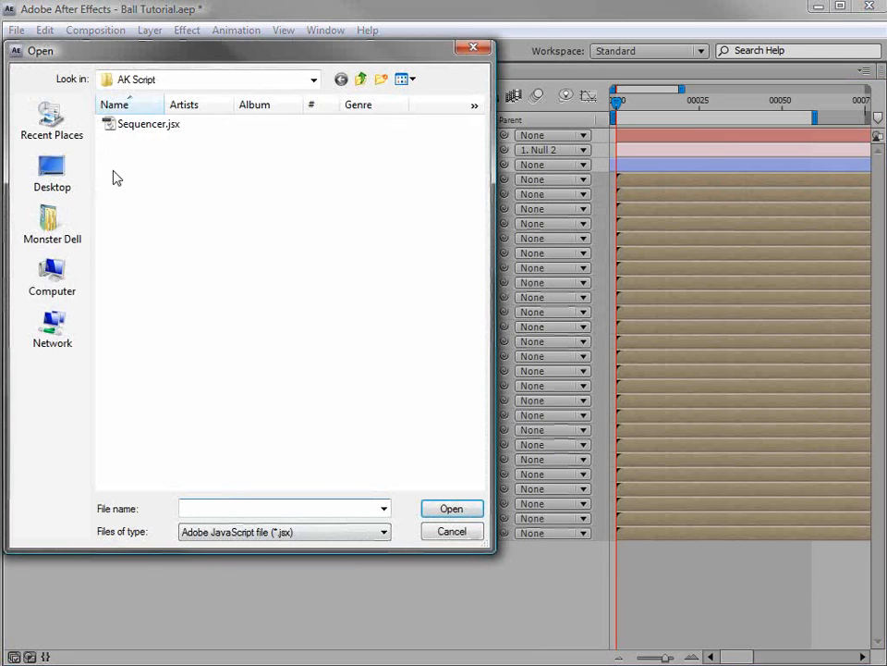
left_click(137, 126)
left_click(451, 506)
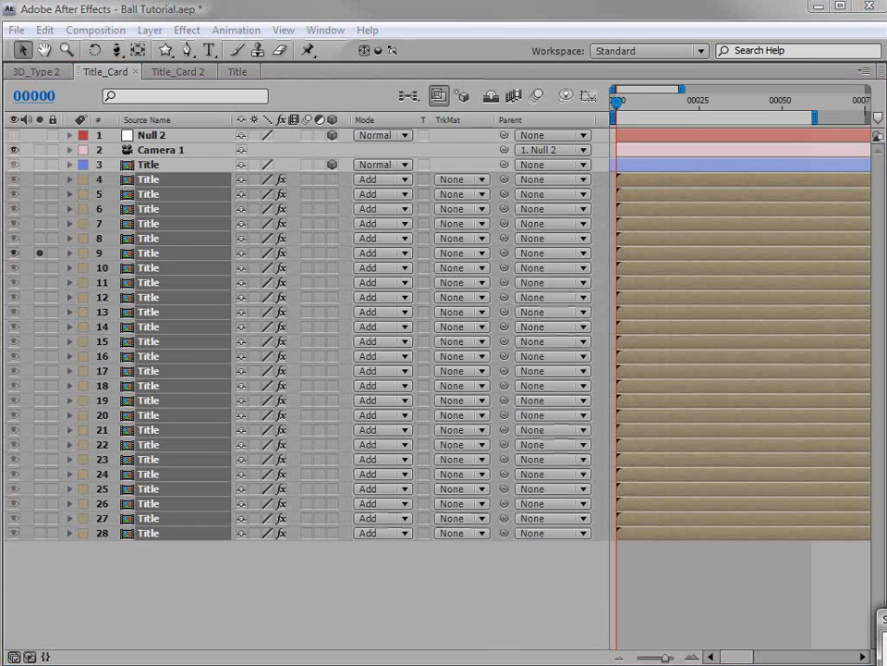
left_click(544, 274)
key("grave")
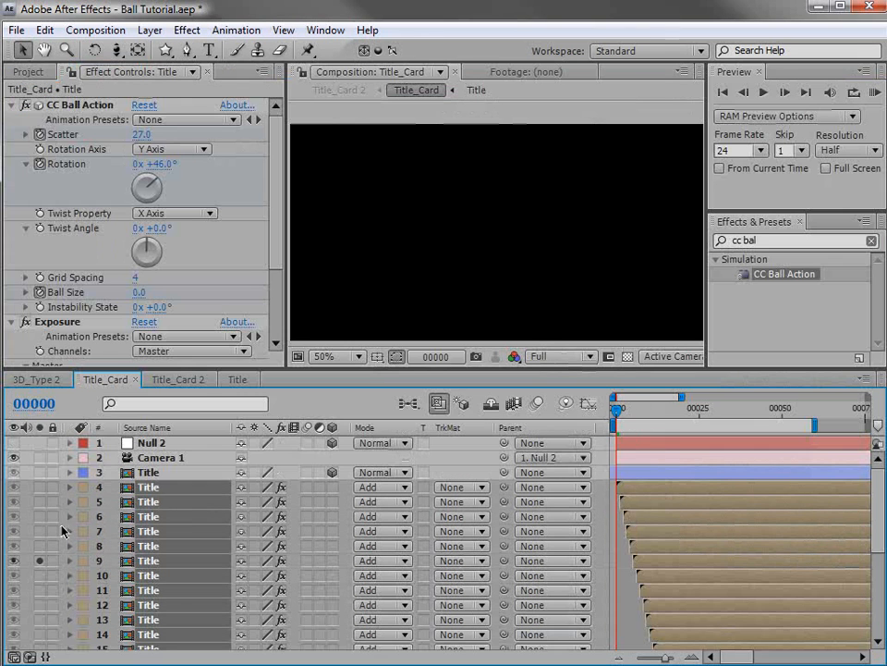
Unsolo layer 9 and RAM preview the full ball animation, stopping at frame 47.
left_click(39, 560)
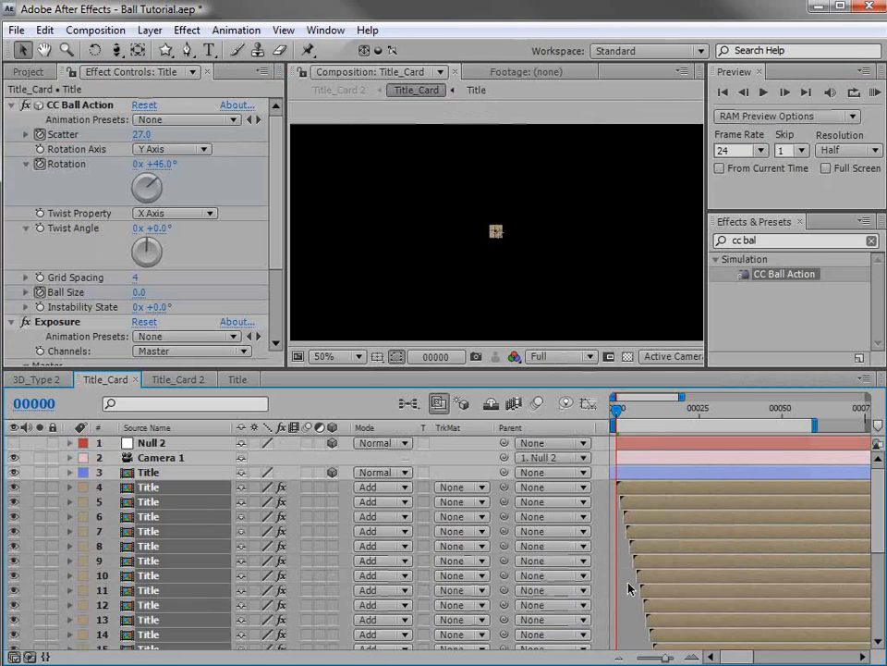
left_click_drag(616, 407, 763, 431)
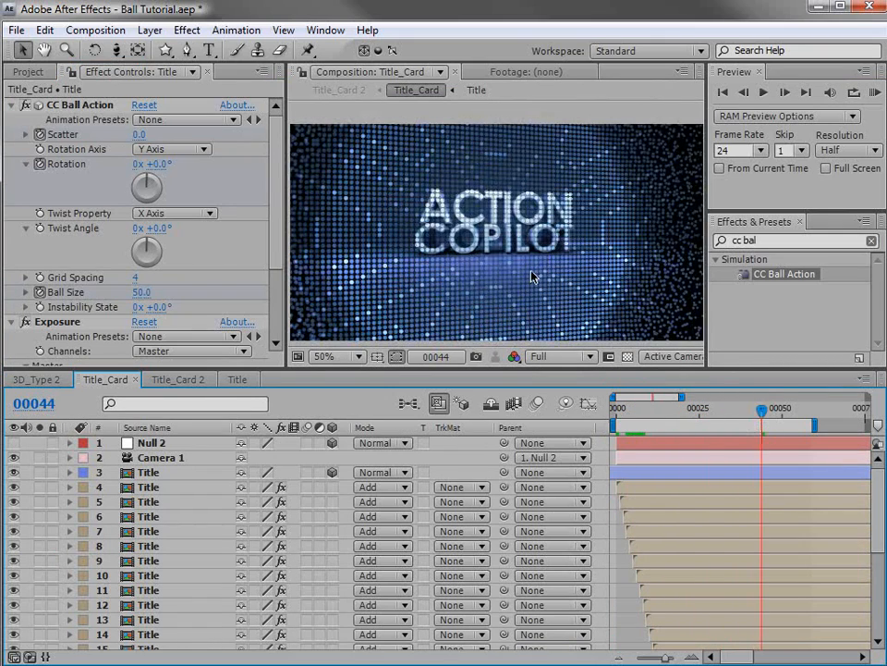
key("KP_0")
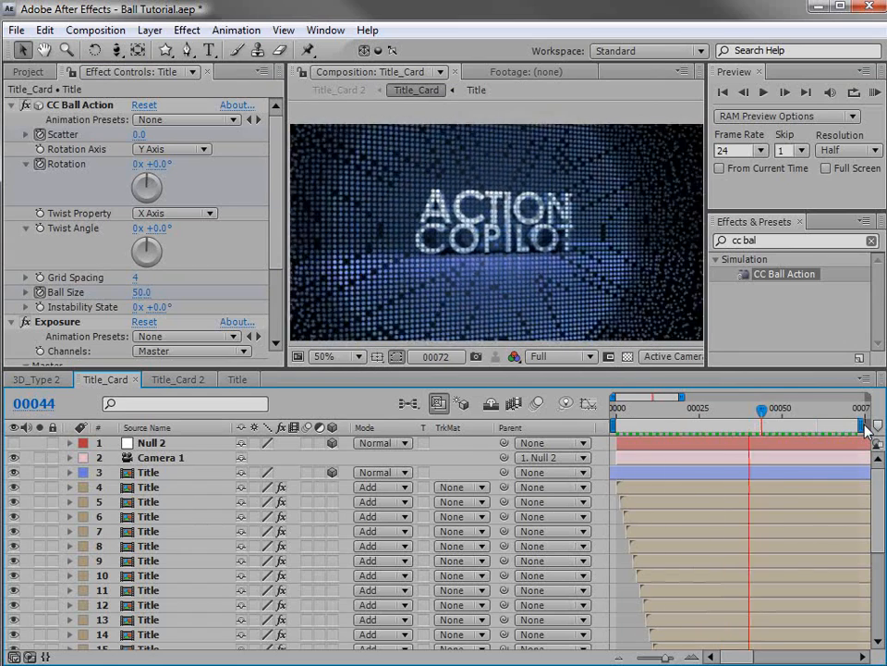
left_click(758, 409)
left_click_drag(758, 410, 773, 409)
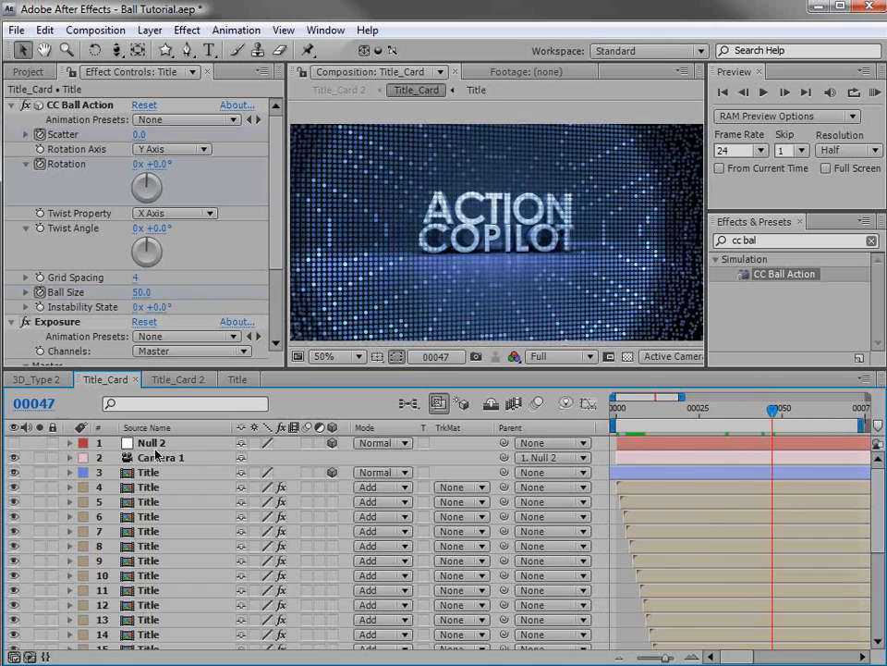
Set the blending mode of Title layers 4 to 28 to Normal and deselect them.
left_click(157, 478)
scroll(163, 482, "down", 5)
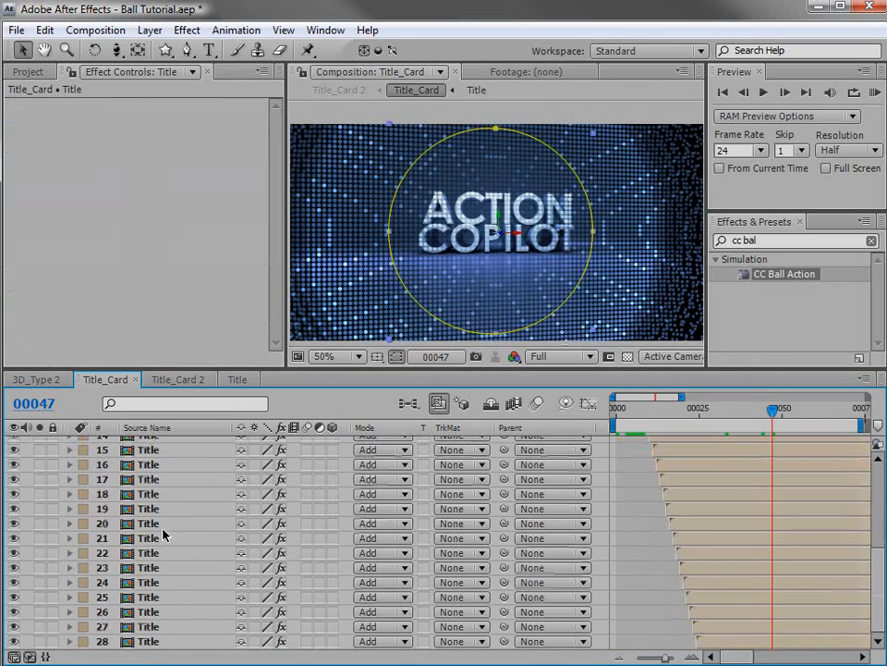
left_click(151, 641, "shift")
left_click(379, 641)
left_click(388, 460)
left_click(616, 493)
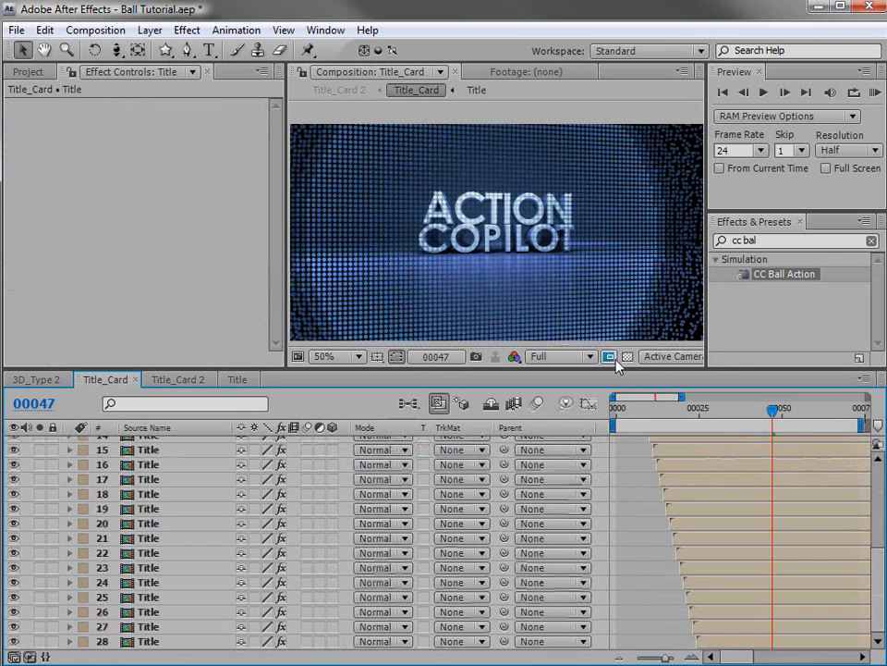
RAM preview the ball animation with the new blending mode, and inspect frames 31, 61 and 45.
left_click_drag(766, 414, 720, 409)
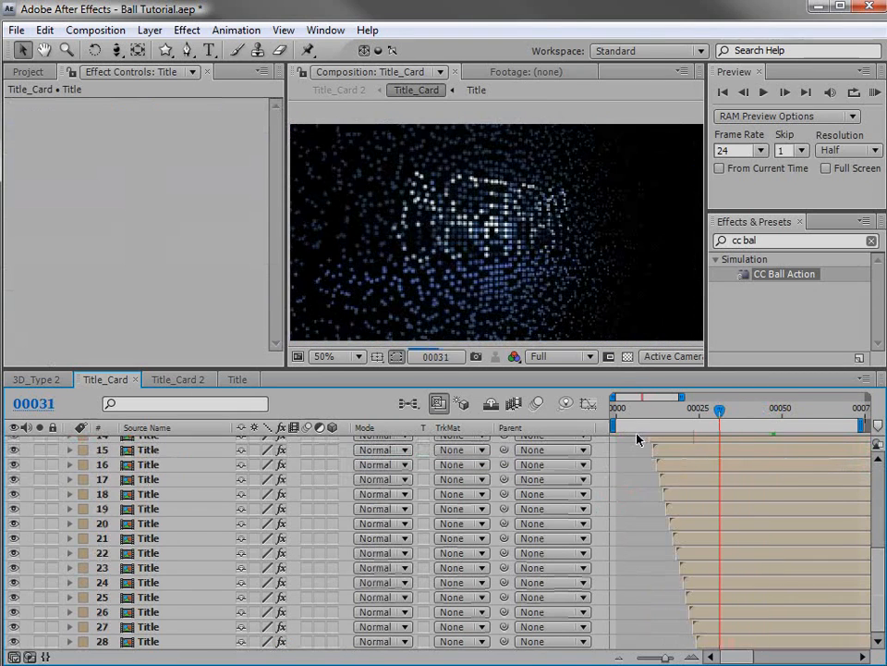
key("space")
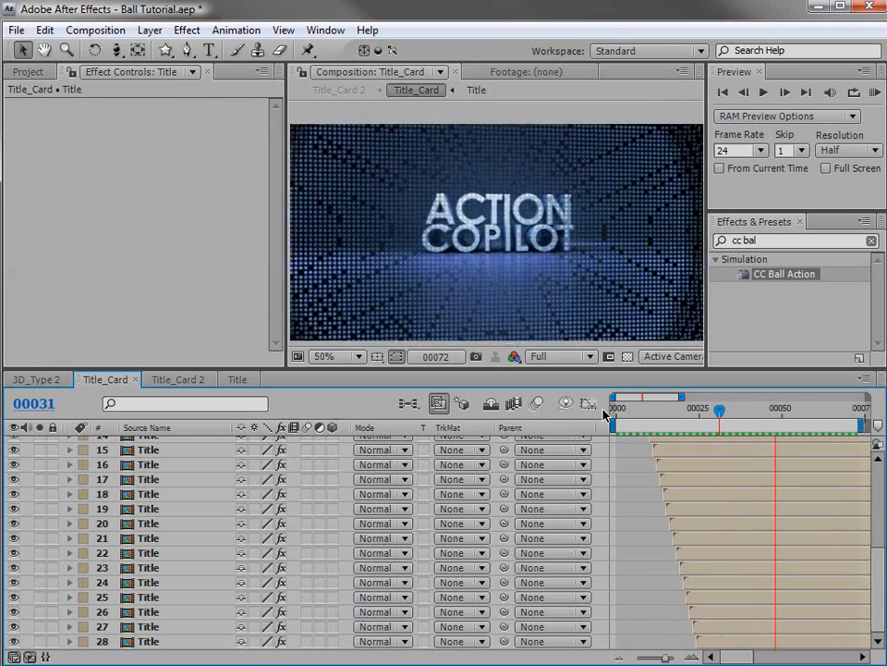
left_click_drag(719, 410, 818, 424)
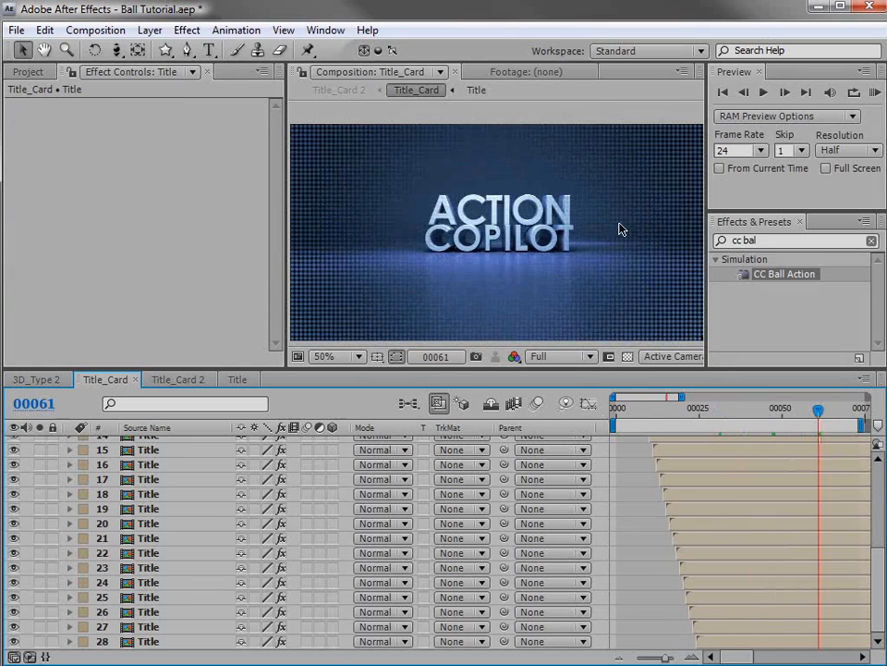
left_click(766, 408)
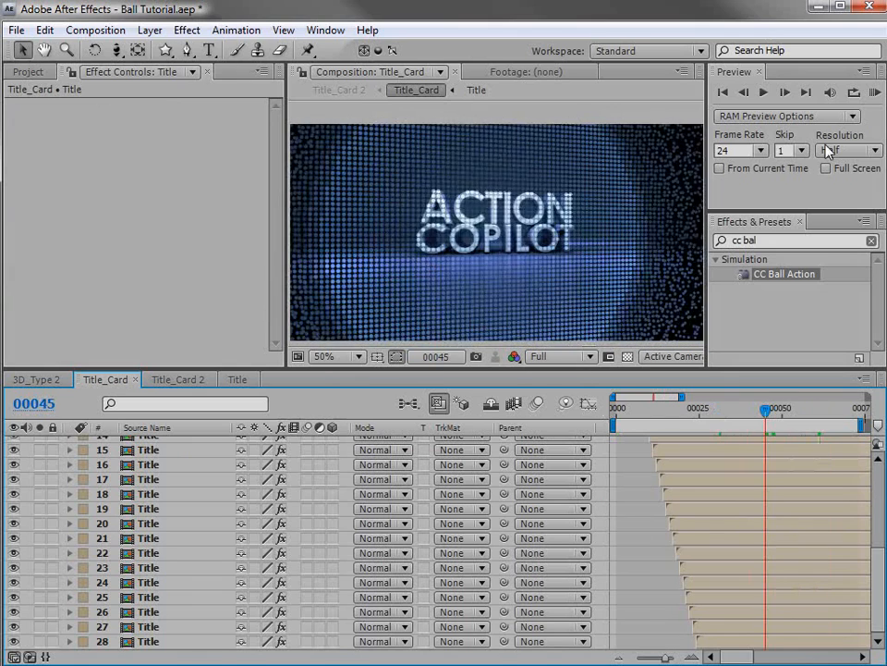
Inspect the title at frames 45 and 65 in the maximized composition view, and save the project.
key("grave")
key("grave")
left_click_drag(768, 409, 835, 413)
key("grave")
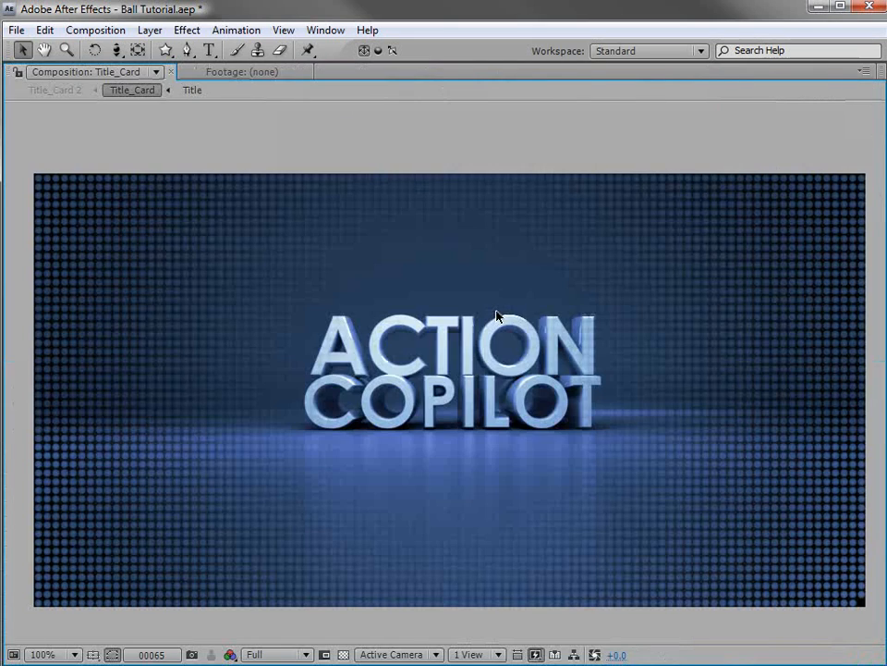
key("grave")
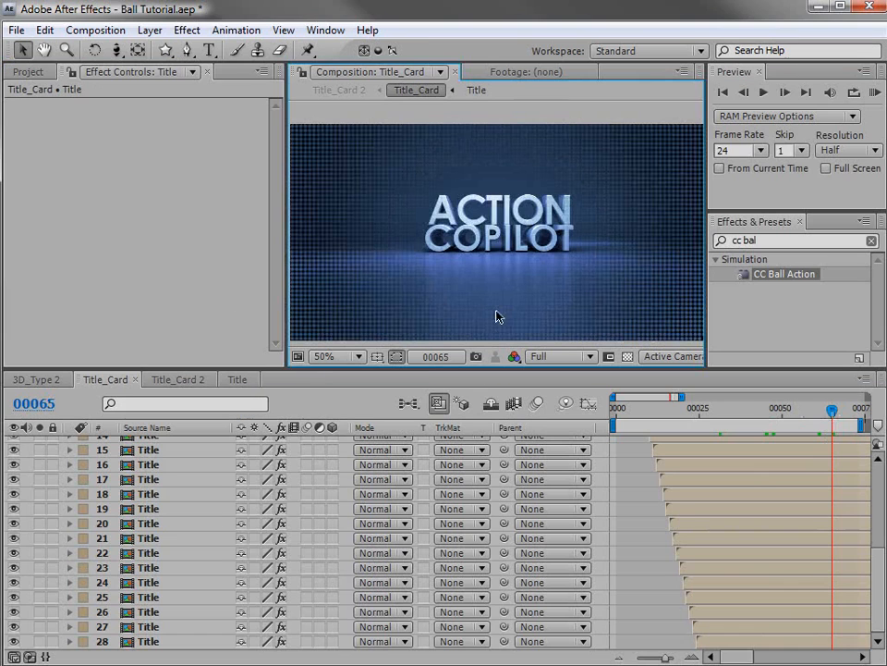
key("ctrl+s")
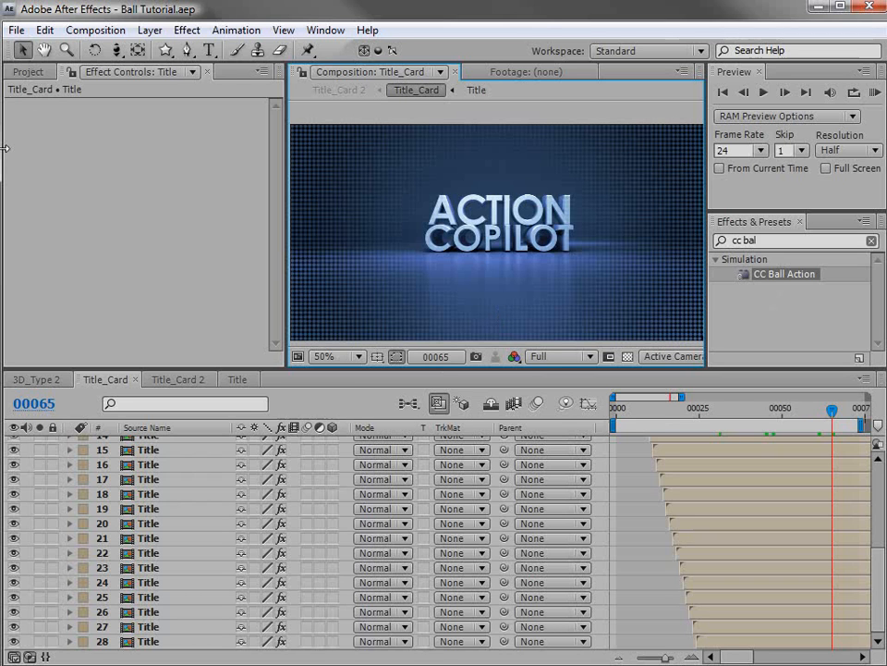
Show the project files, switch to Firefox to browse the Video Copilot tutorials page through Tutorials by Date, and return to After Effects.
left_click(28, 73)
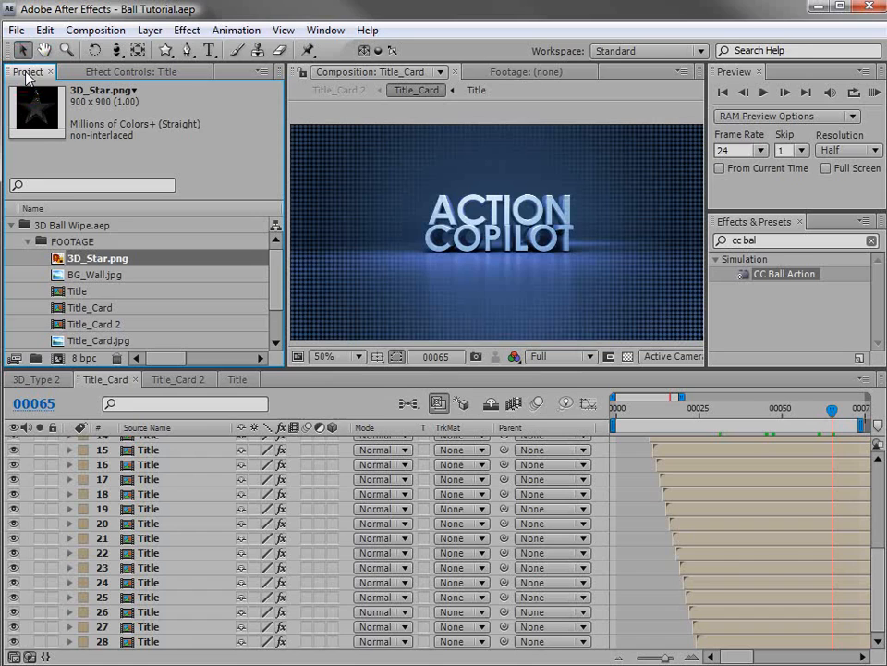
key("alt+Tab")
scroll(499, 467, "down", 2)
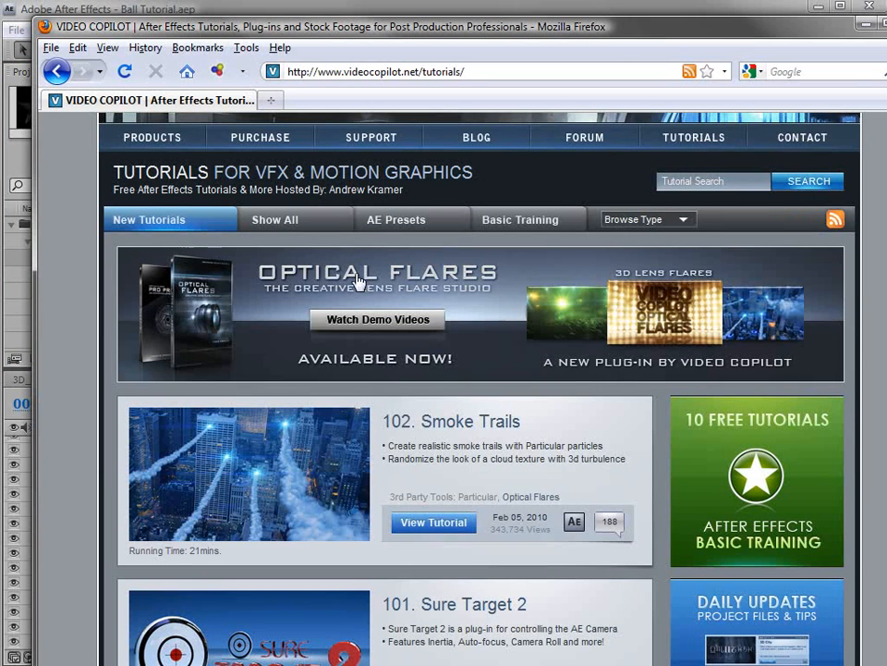
scroll(357, 381, "down", 5)
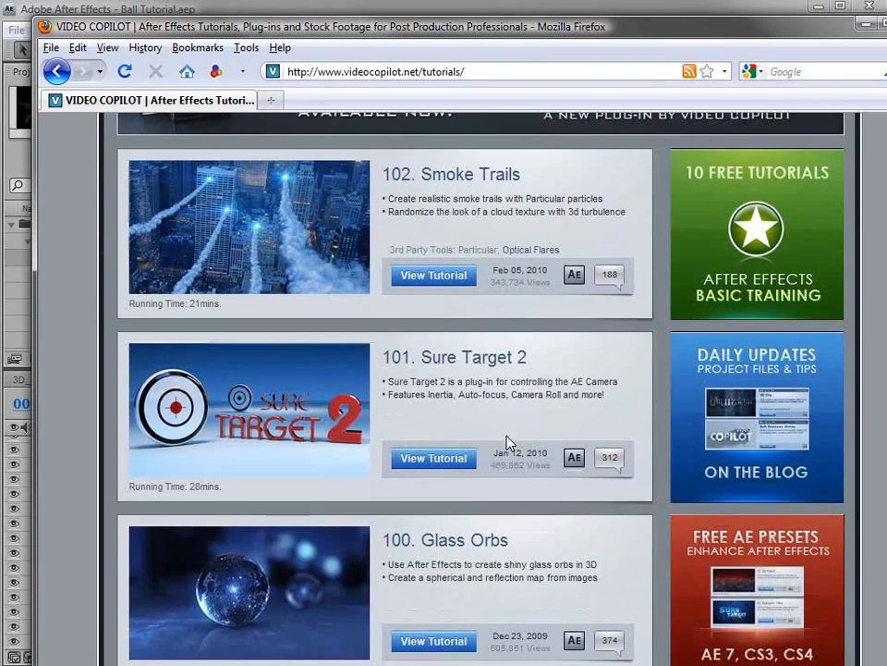
left_click_drag(389, 380, 474, 399)
scroll(473, 399, "down", 15)
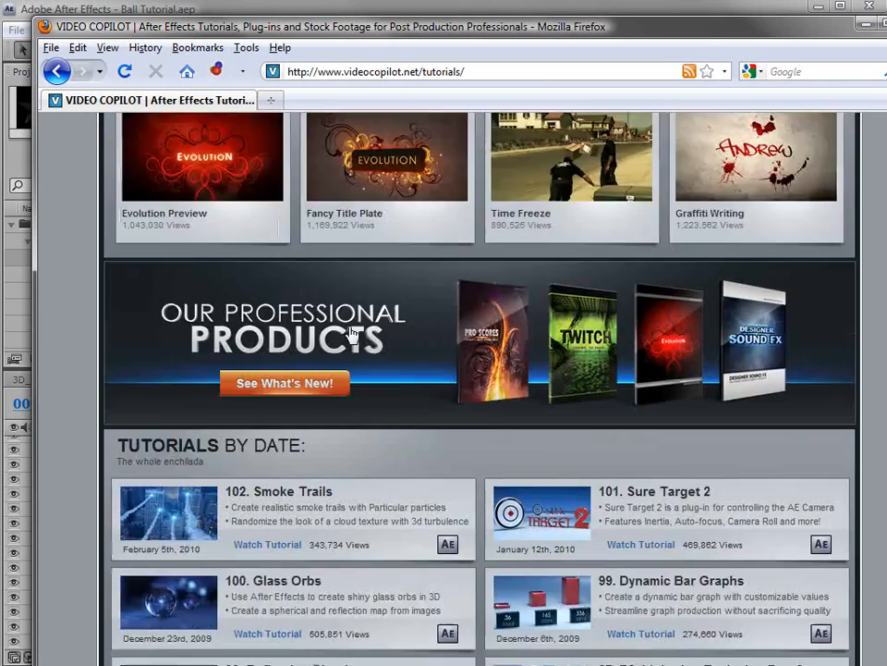
mouse_move(181, 493)
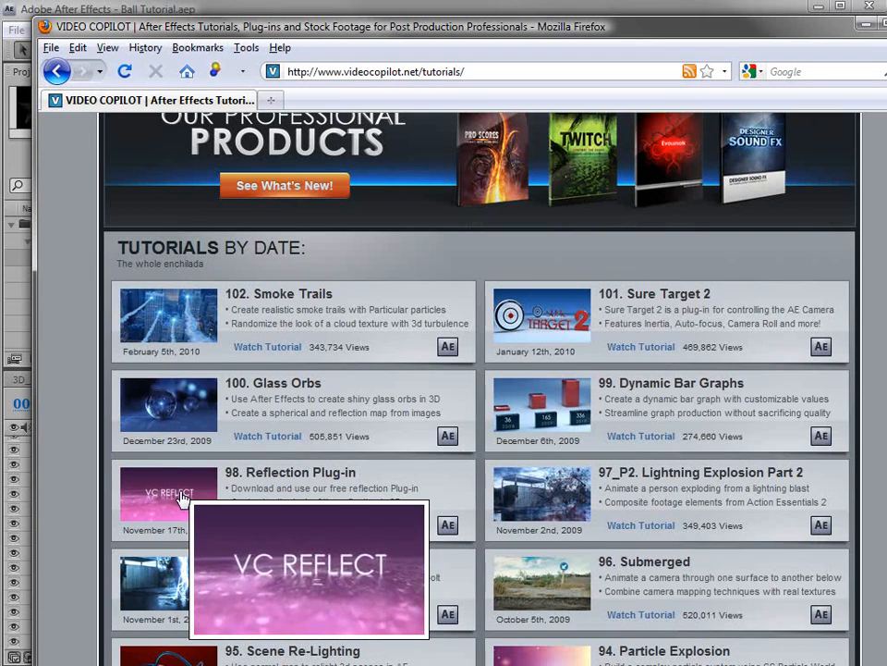
scroll(479, 388, "up", 10)
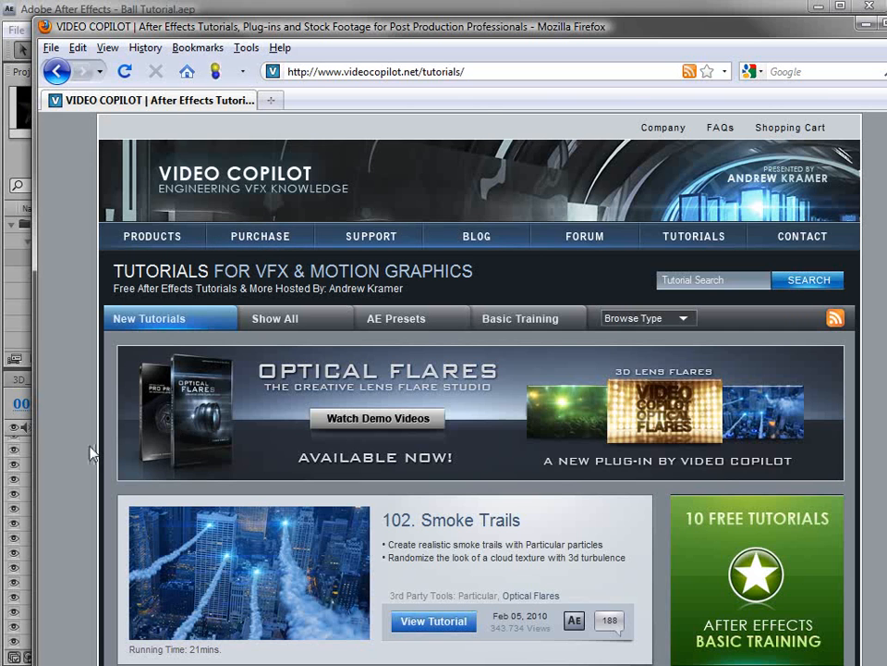
left_click(228, 8)
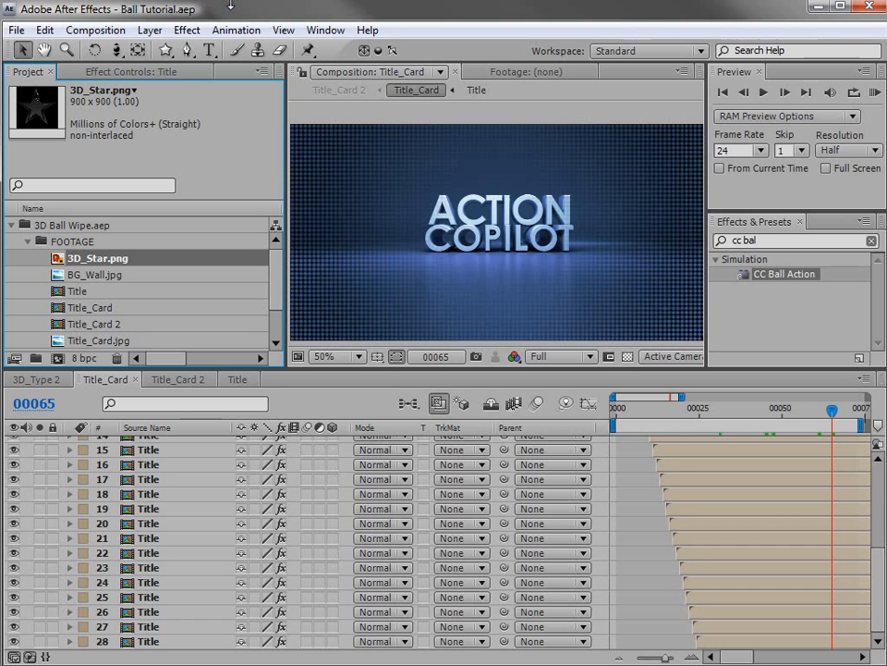